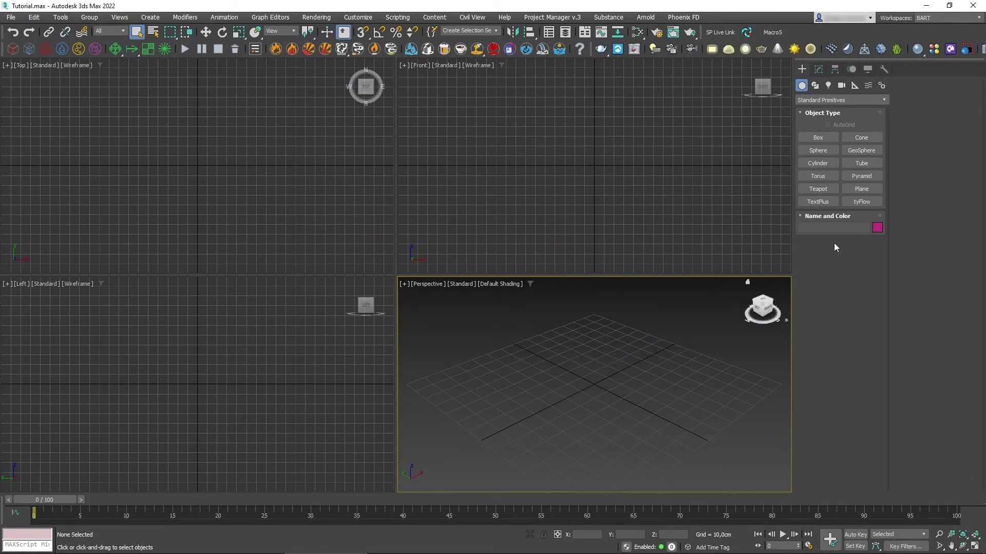
Step: Create a standard plane in the top view and set its length and width to 100 cm each
left_click(858, 192)
left_click_drag(131, 129, 294, 243)
double_click(854, 292)
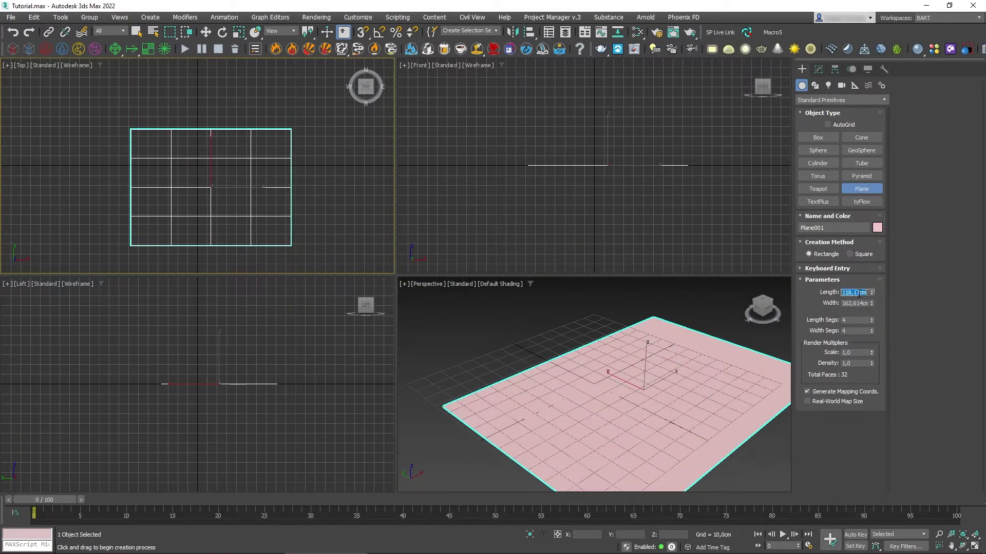
type("100")
key("Tab")
type("100")
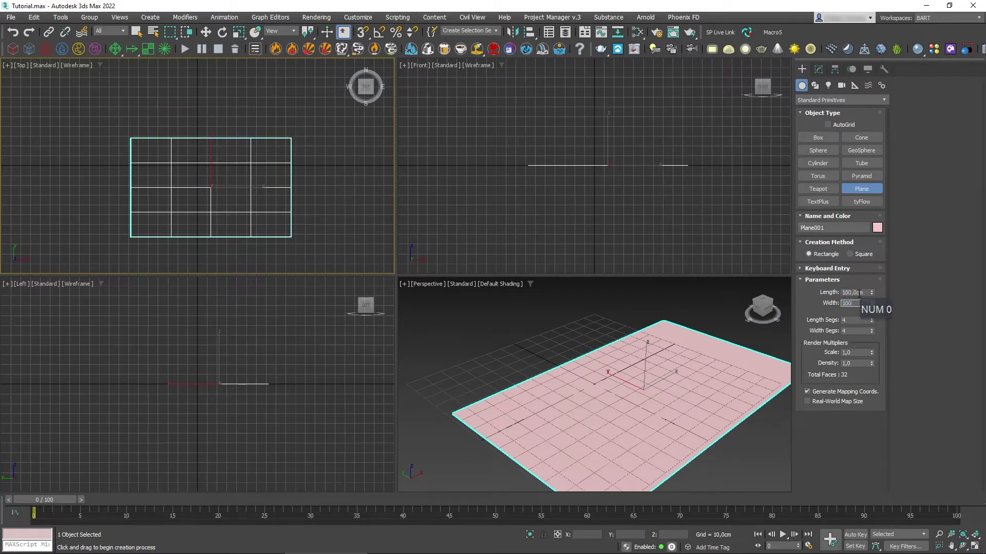
key("Return")
Step: Move the plane to the world origin by setting its X and Y position to 0
right_click(600, 411)
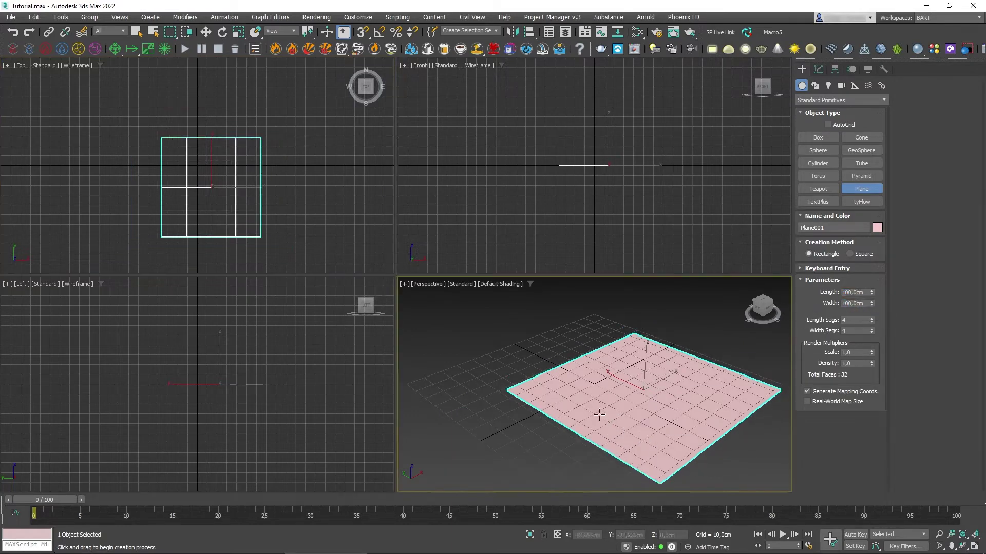
key("w")
double_click(586, 535)
type("0")
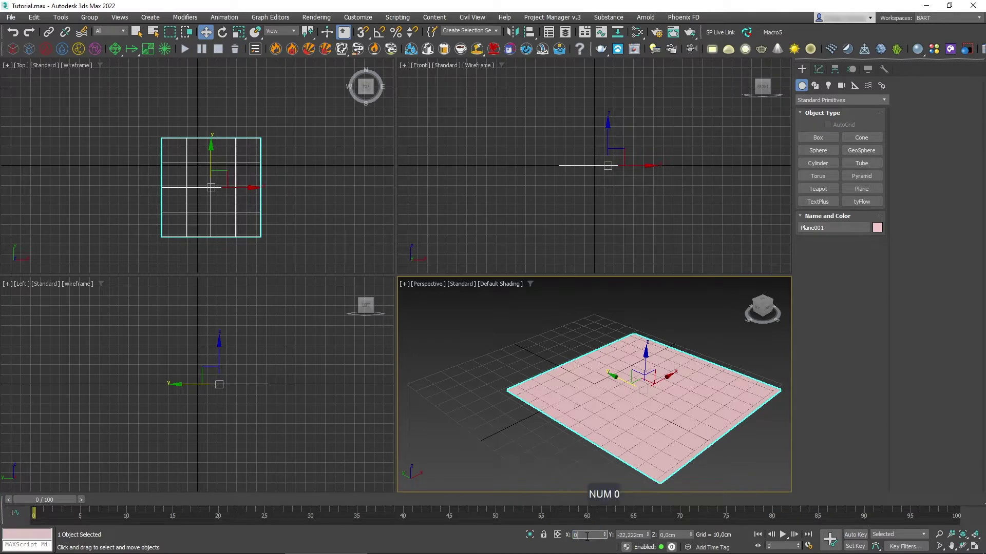
key("Tab")
type("0")
key("Tab")
key("Return")
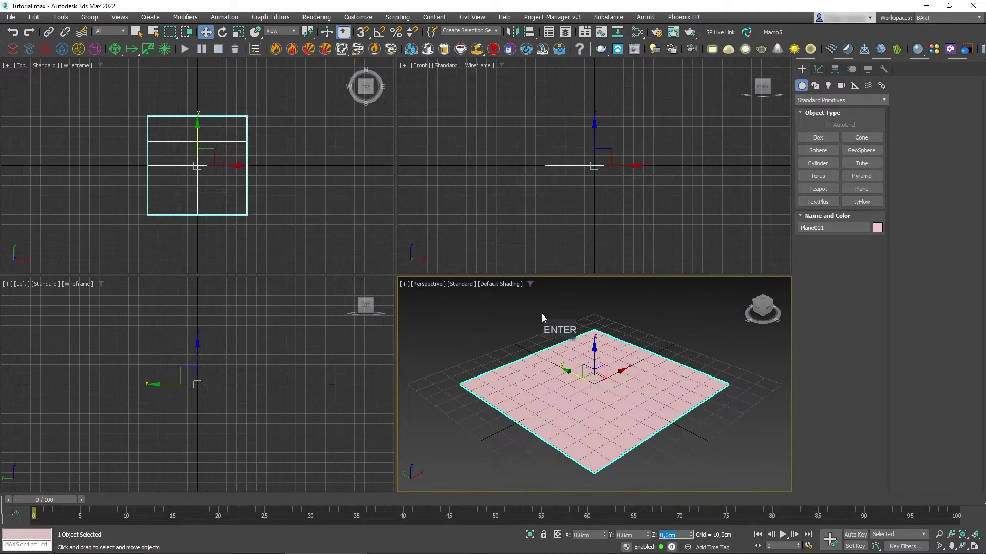
Step: Hide the grid in the perspective, front, top and left viewports
key("g")
right_click(518, 272)
key("g")
right_click(347, 226)
key("g")
right_click(316, 352)
key("g")
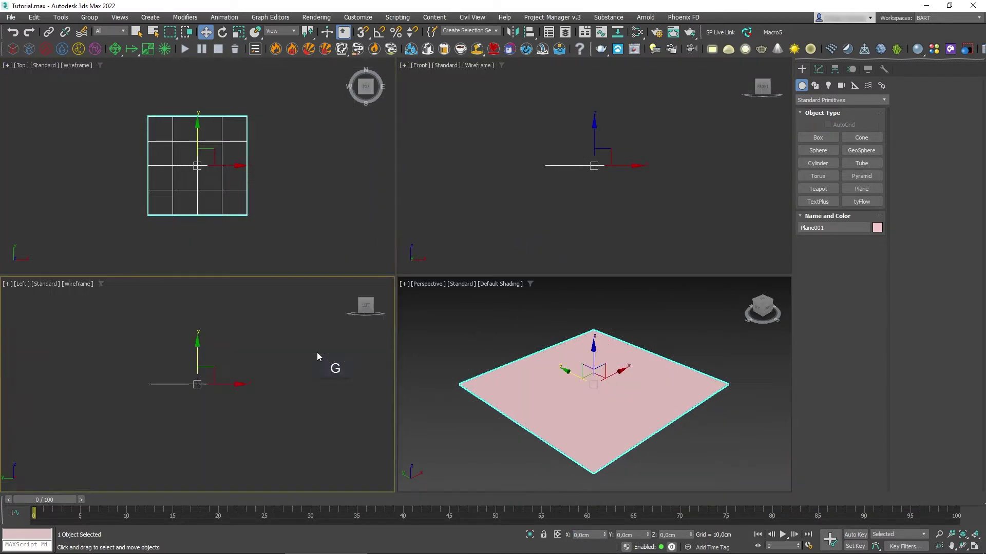
Step: Zoom each of the four viewports to fit the selected plane
right_click(409, 378)
key("z")
right_click(322, 366)
key("z")
right_click(317, 193)
key("z")
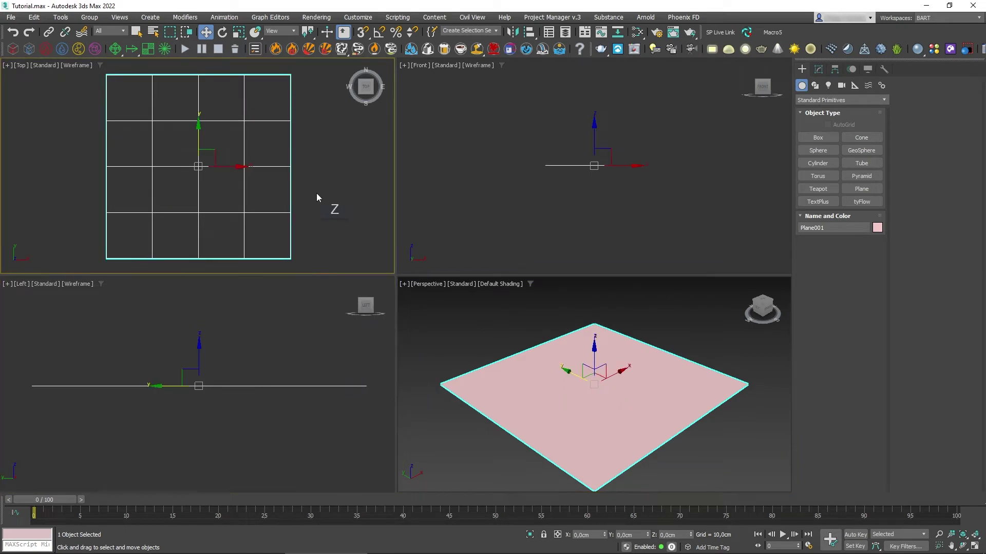
right_click(454, 199)
Step: Open the Layer Explorer, expand the 0 (default) layer to list its contents, and deselect the plane
left_click(565, 32)
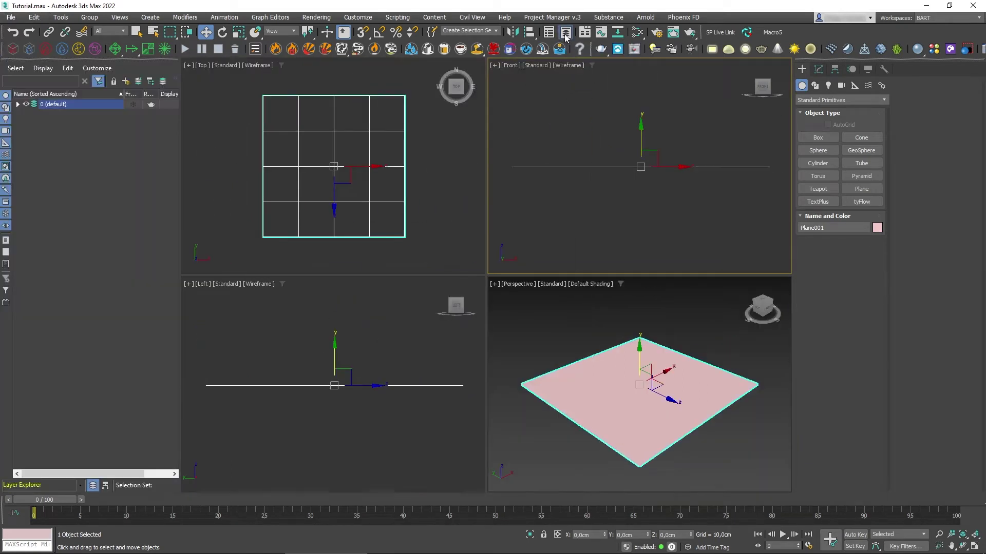
left_click(18, 104)
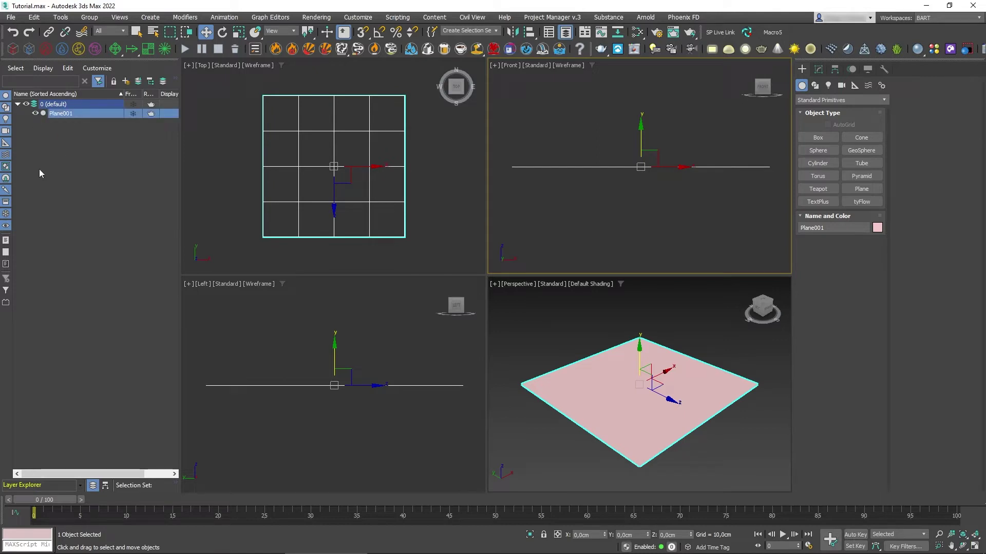
left_click(580, 205)
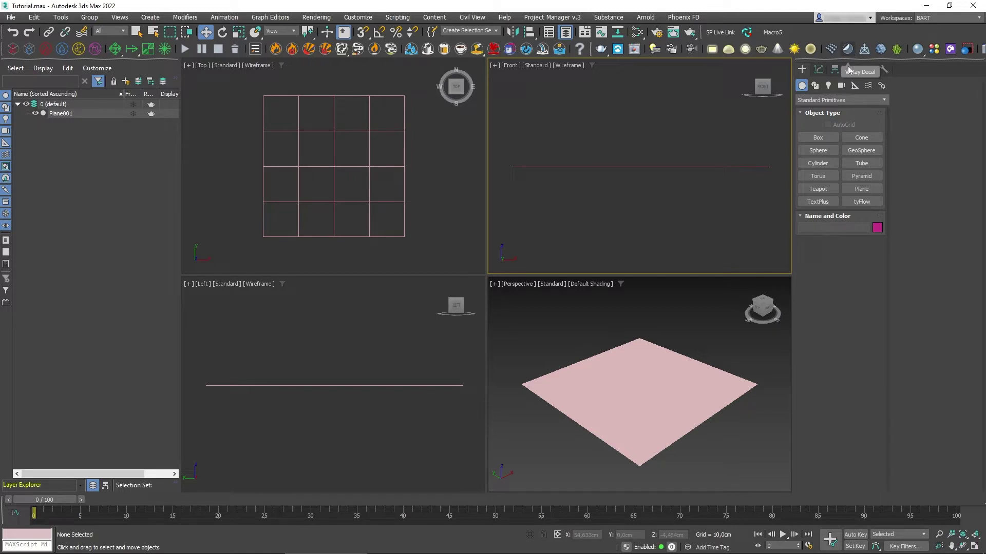
Step: Create a VRayDecal over the plane in the top view, about 83 cm wide, 76 cm long and 44 cm high
left_click(816, 100)
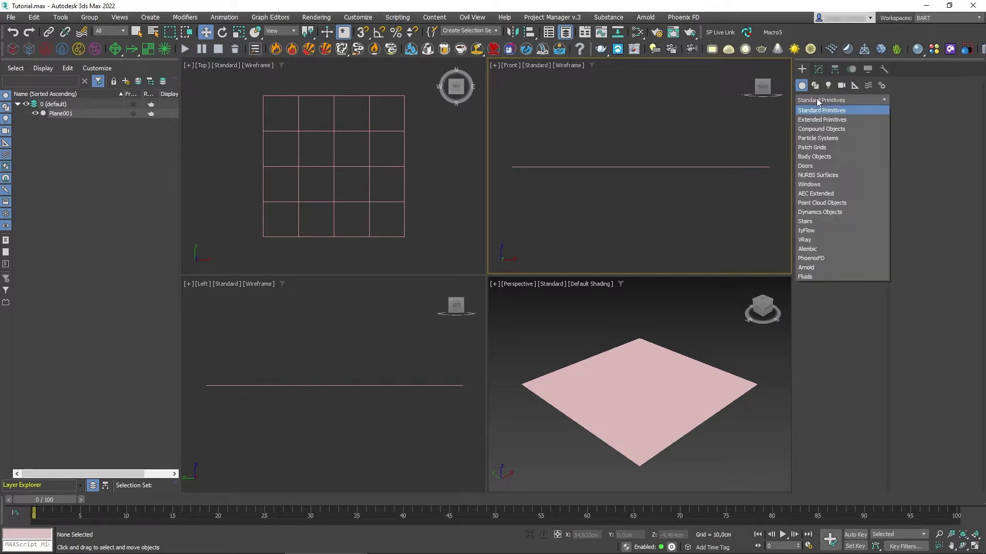
left_click(819, 242)
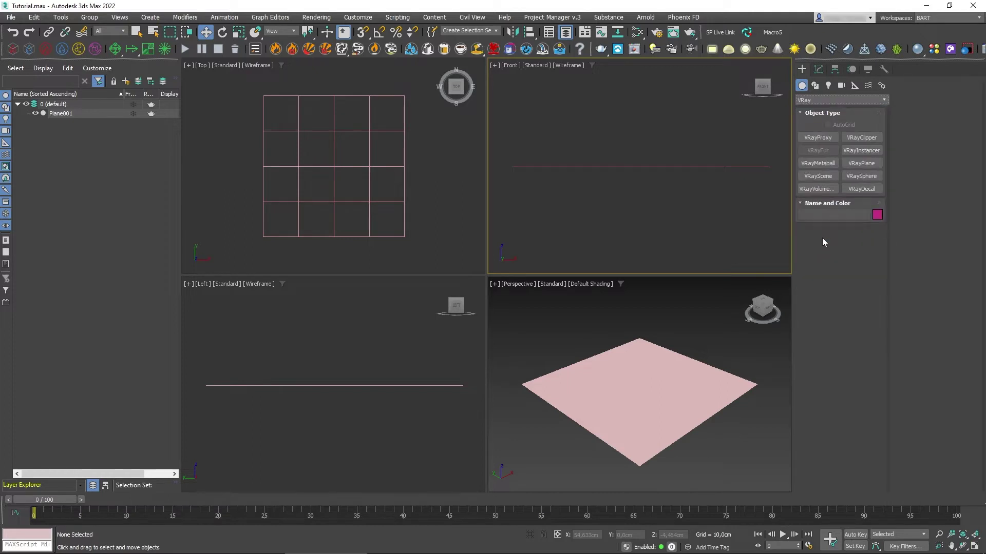
left_click(860, 189)
left_click(313, 139)
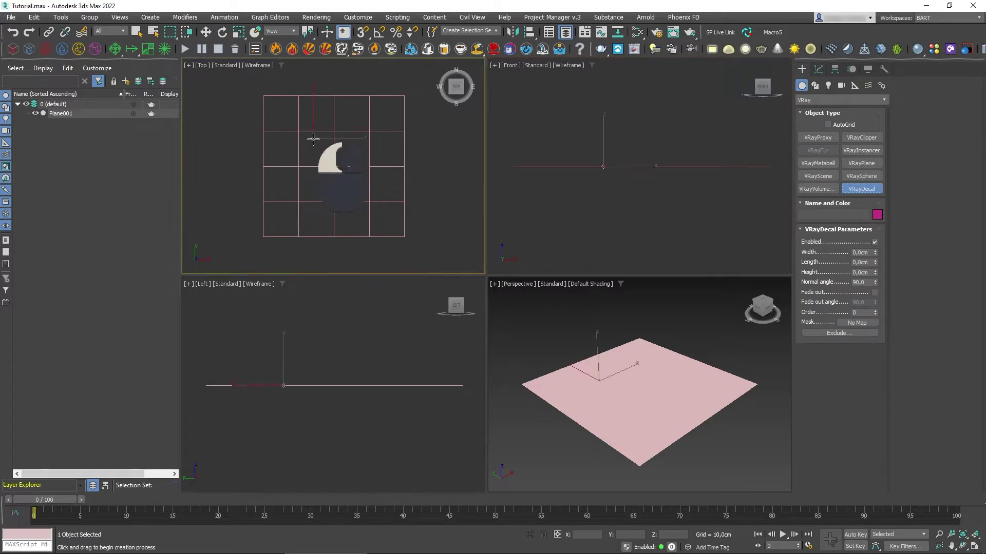
left_click_drag(313, 139, 370, 193)
left_click(371, 153)
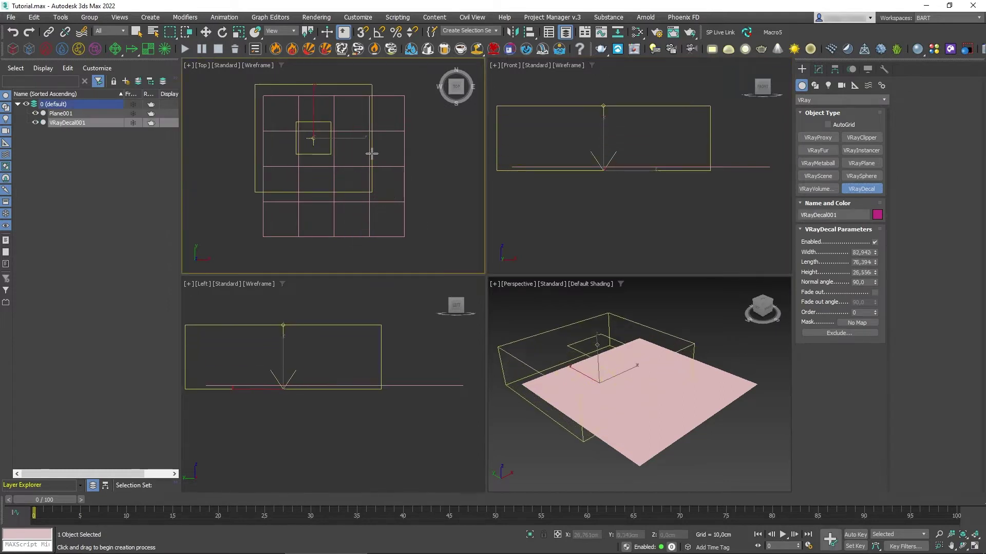
left_click(373, 128)
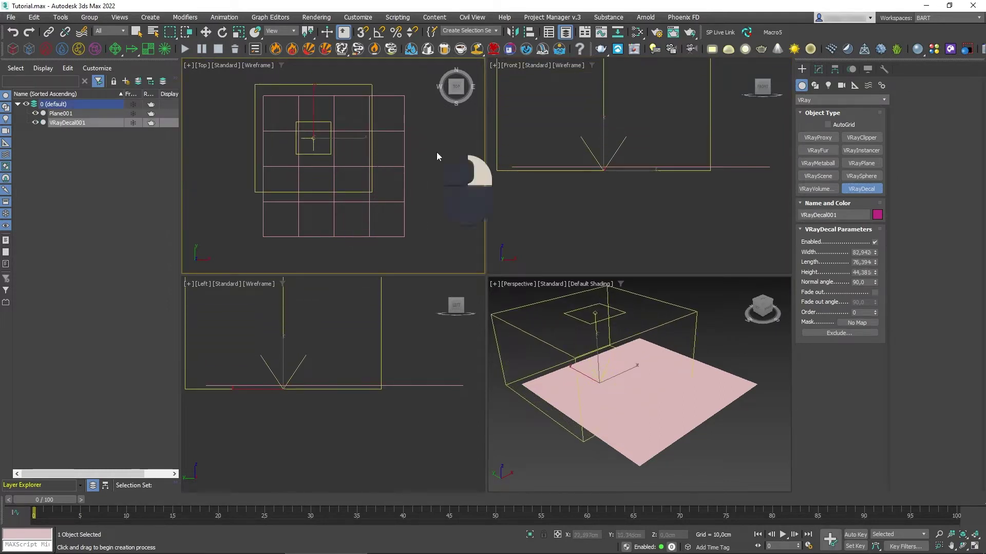
right_click(436, 152)
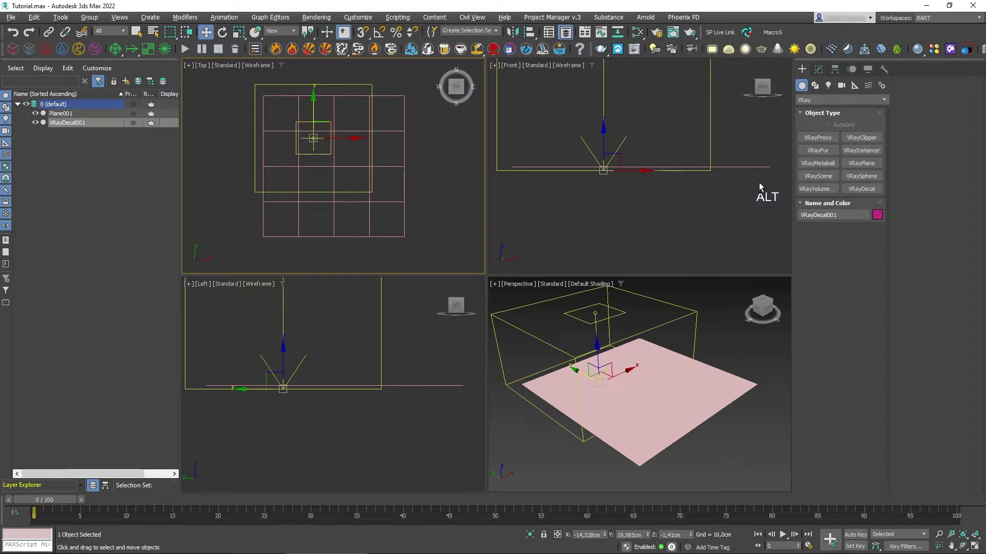
Step: Align the decal to the plane on X, Y and Z, pivot point to pivot point
key("alt+a")
left_click(746, 168)
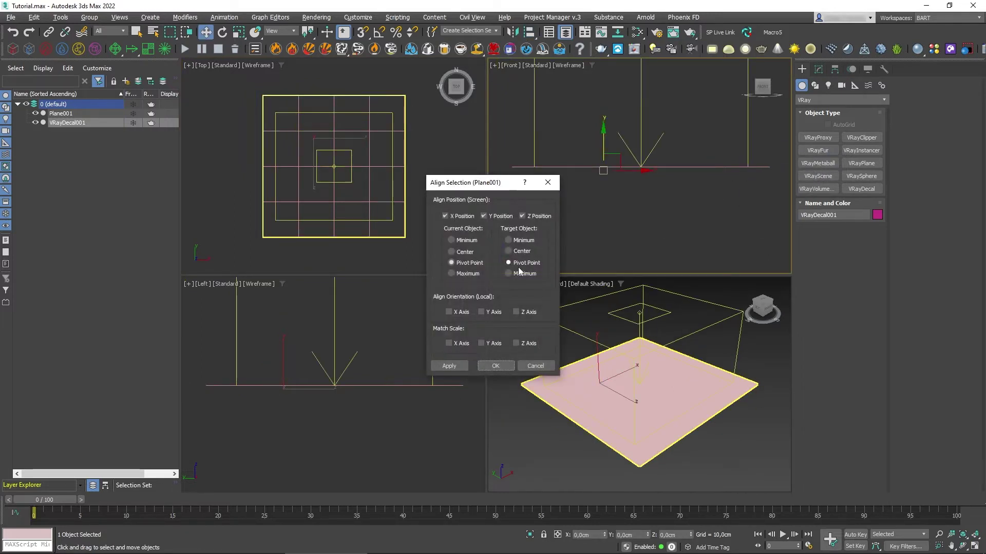
left_click(493, 366)
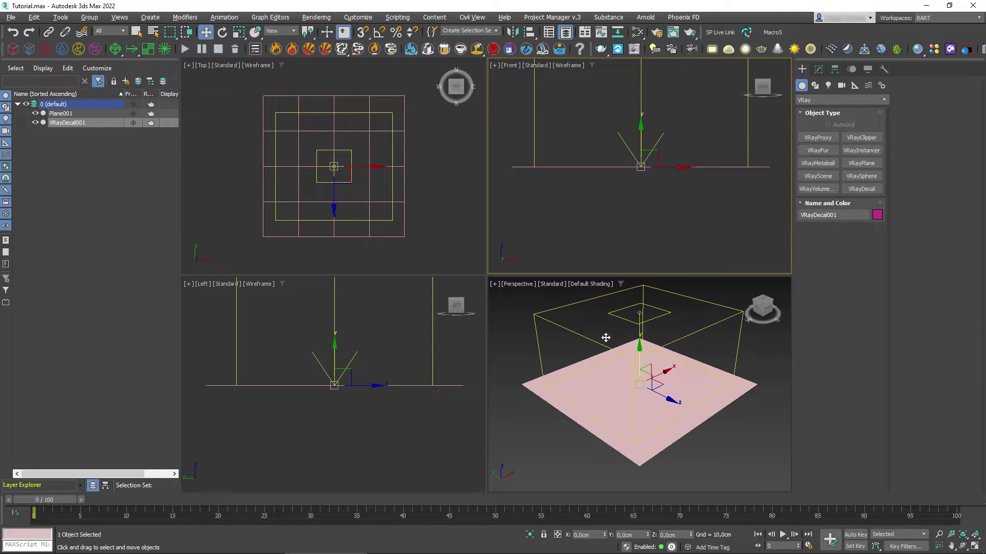
Step: Add a V-Ray dome light aligned pivot to pivot with the plane on X, Y and Z, and hide it in the viewports
left_click(726, 50)
left_click(436, 173)
key("alt+a")
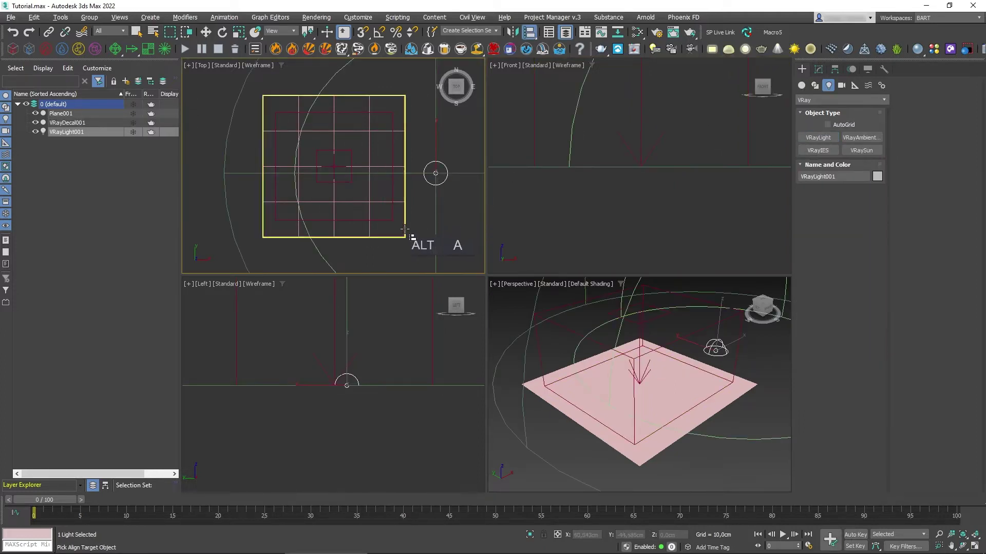
left_click(405, 229)
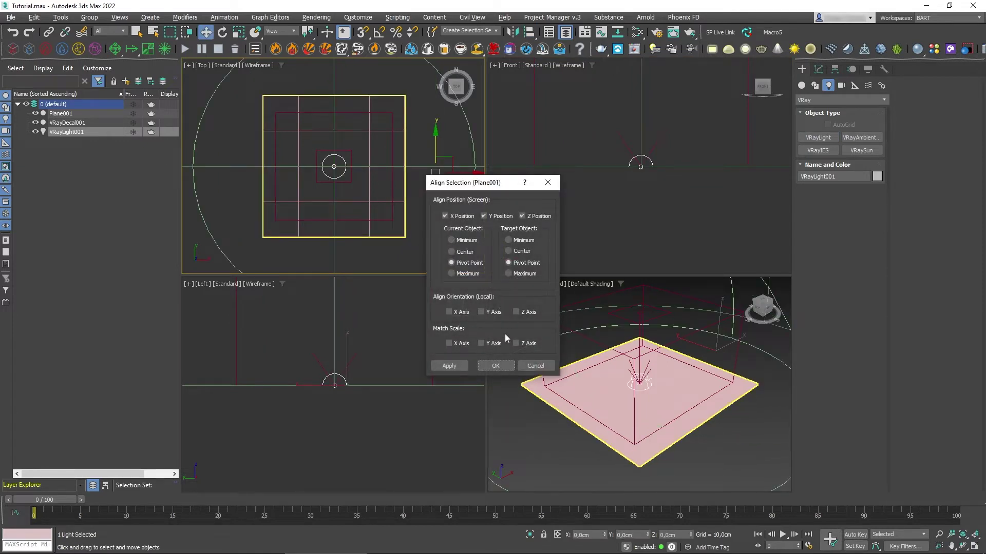
left_click(495, 366)
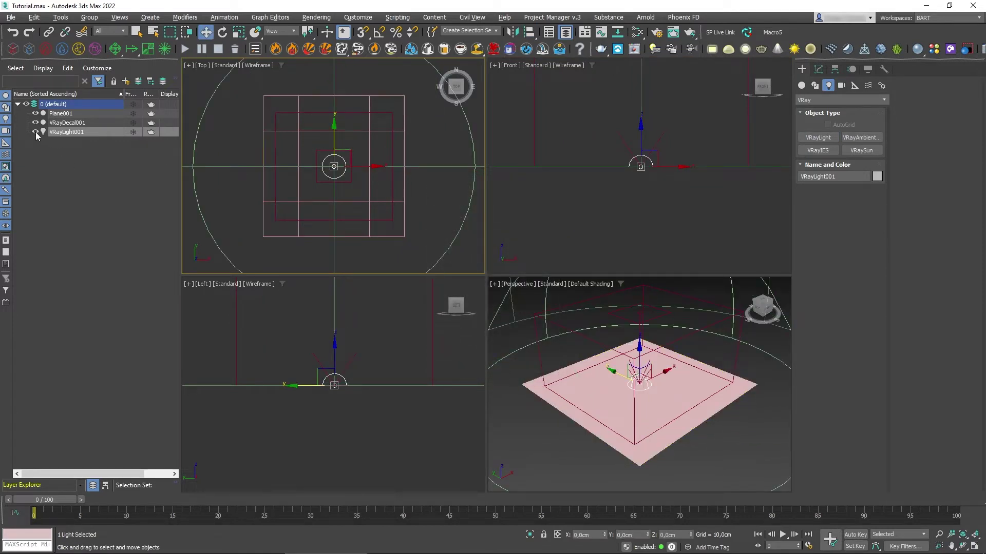
right_click(513, 332)
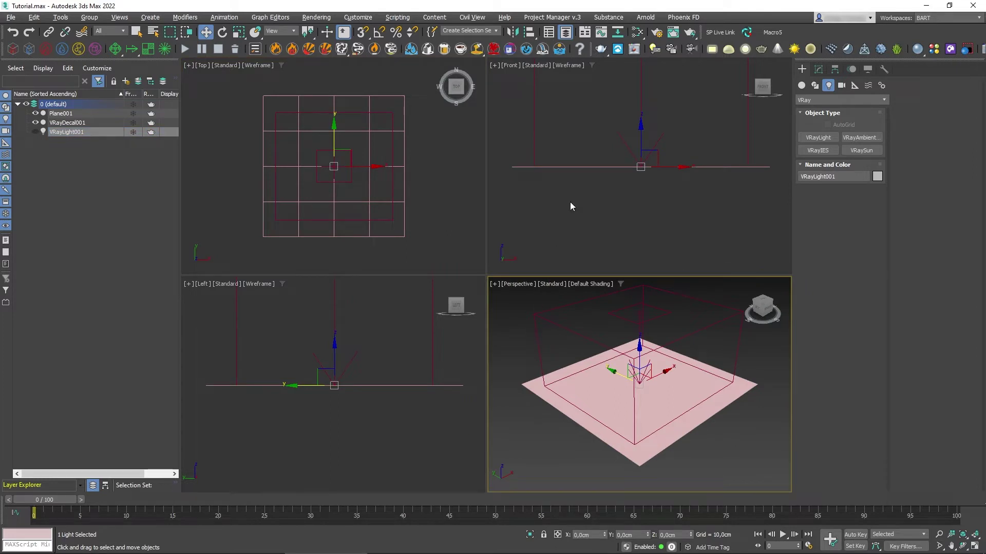
Step: Create a new VRayMtl material in the Slate Material Editor and place its node fully within the view
left_click(635, 33)
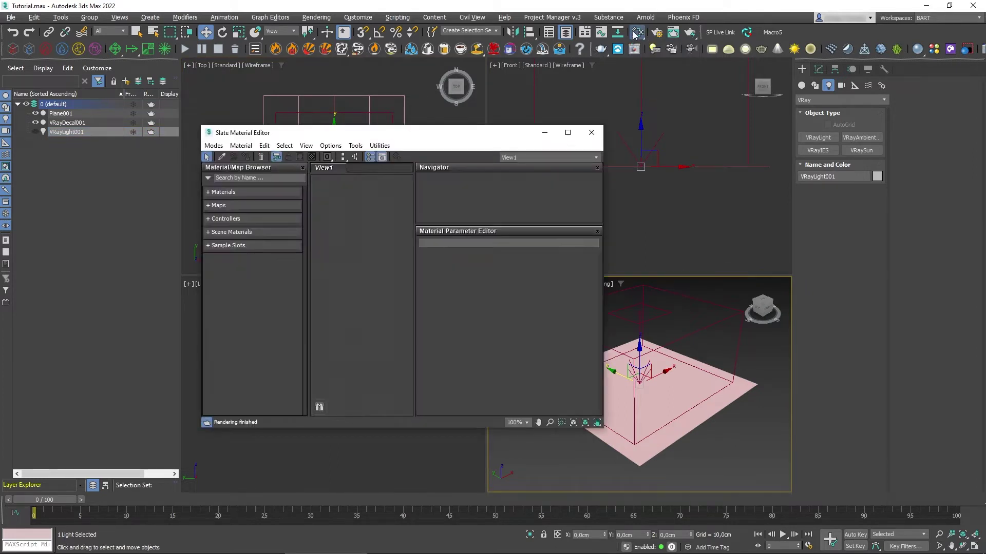
right_click(341, 276)
mouse_move(398, 282)
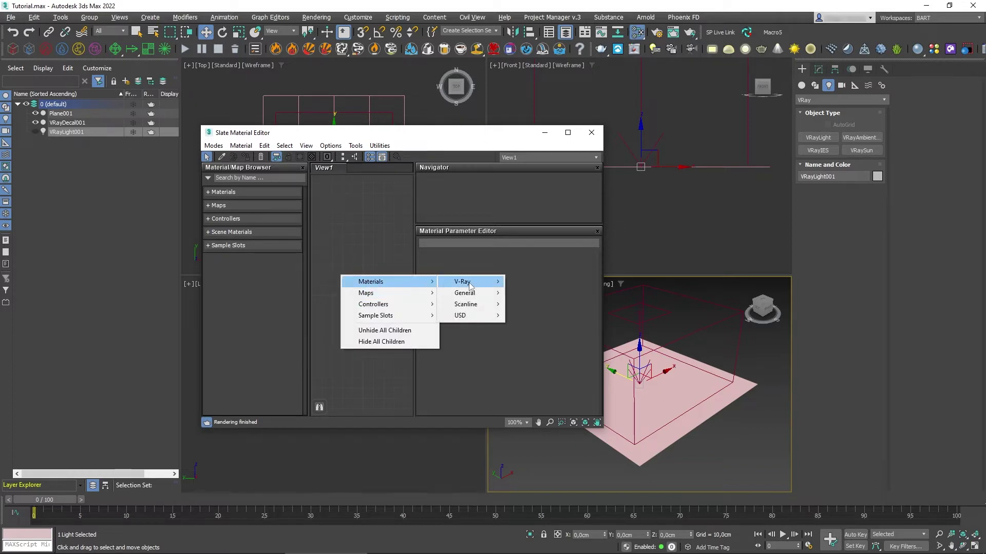
mouse_move(476, 287)
left_click(525, 414)
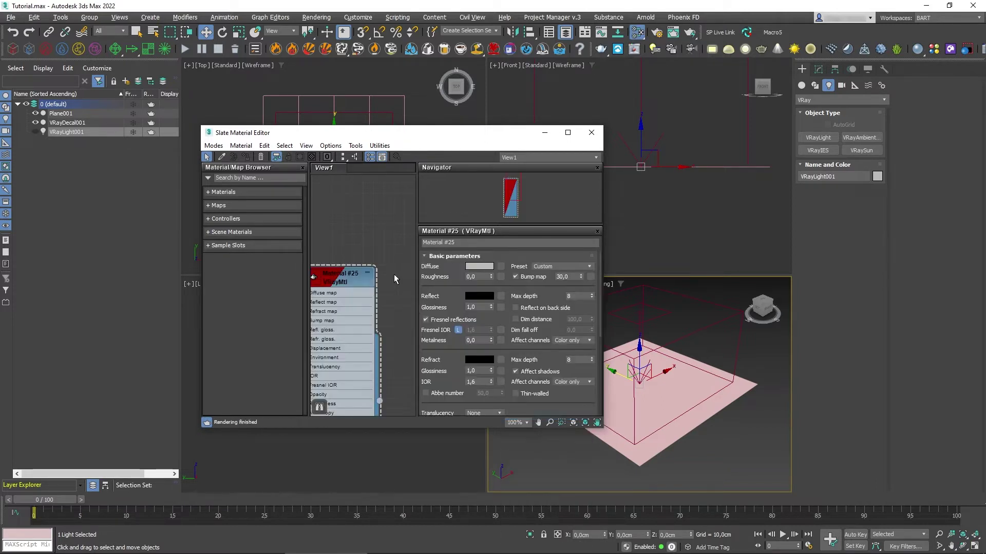
left_click_drag(338, 283, 359, 232)
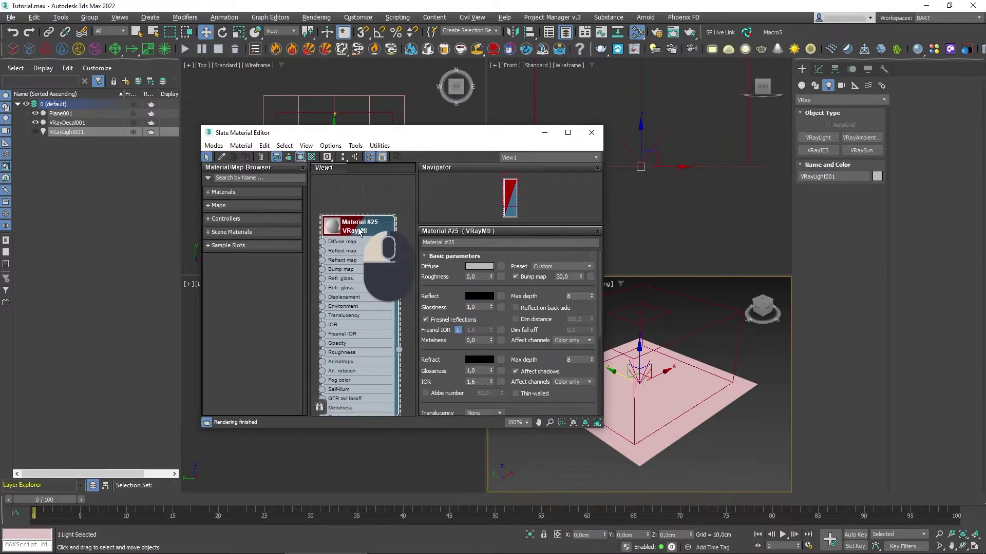
Step: Assign the new VRayMtl material to the VRayDecal and close the material editor
left_click(708, 303)
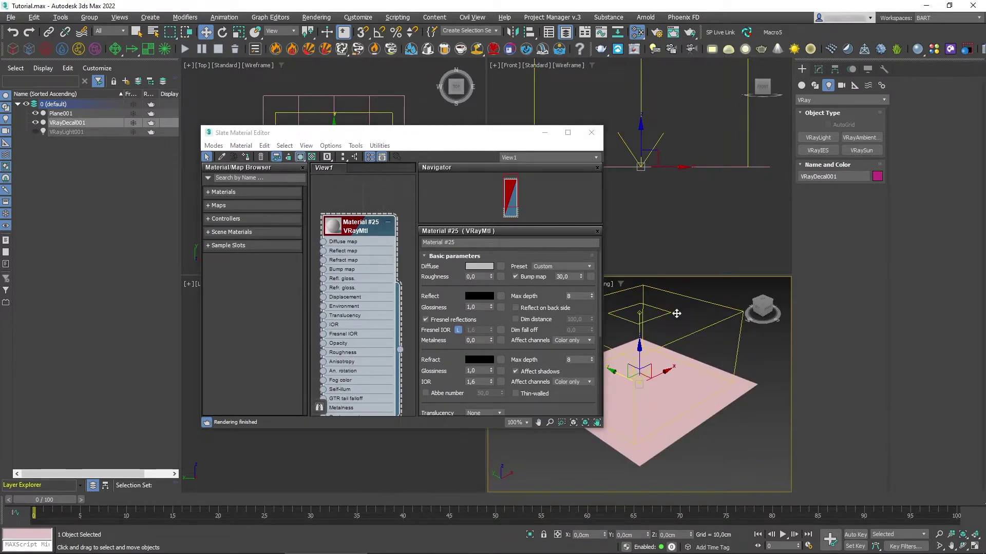
right_click(358, 229)
left_click(373, 244)
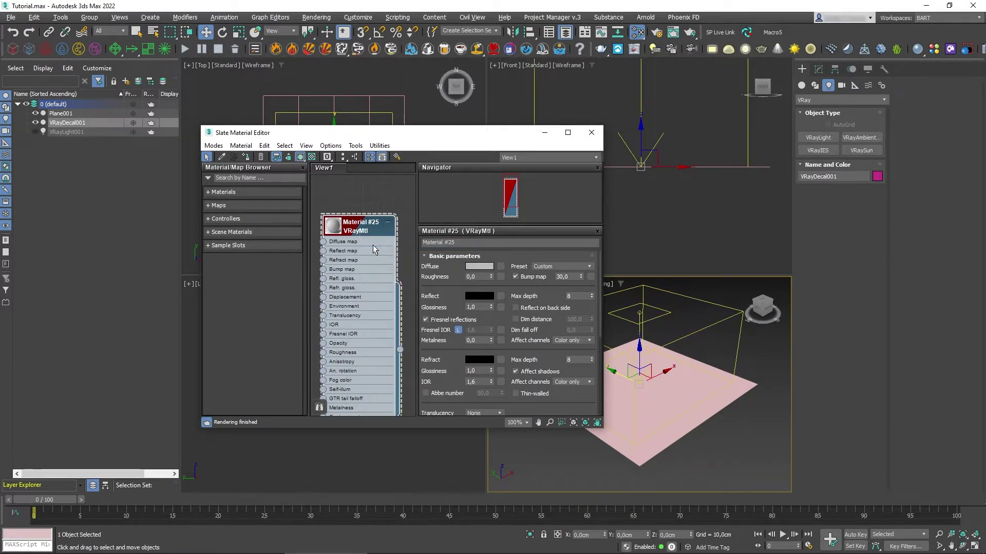
left_click(591, 133)
Step: Open the V-Ray Frame Buffer, move it clear of the perspective view, and start interactive rendering
left_click(671, 50)
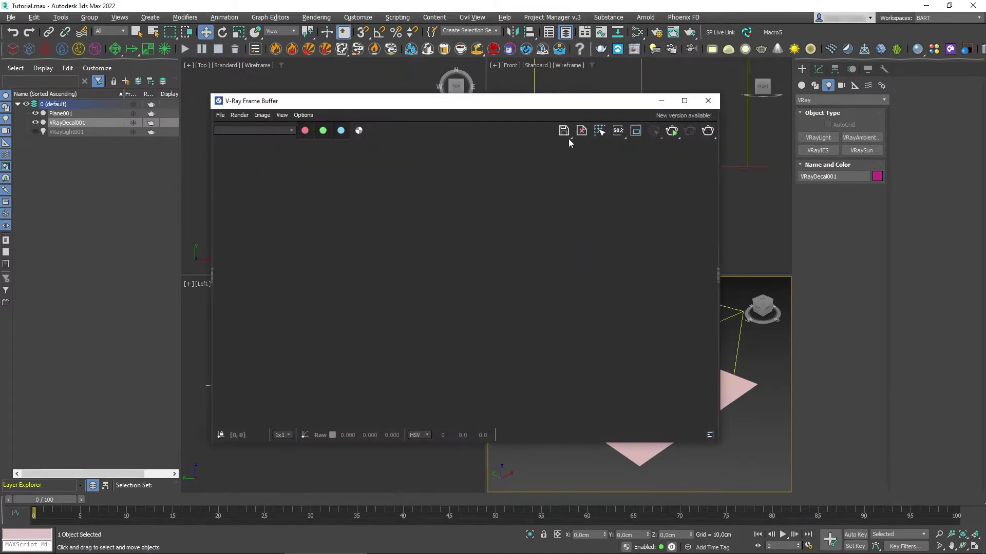
left_click_drag(597, 102, 418, 94)
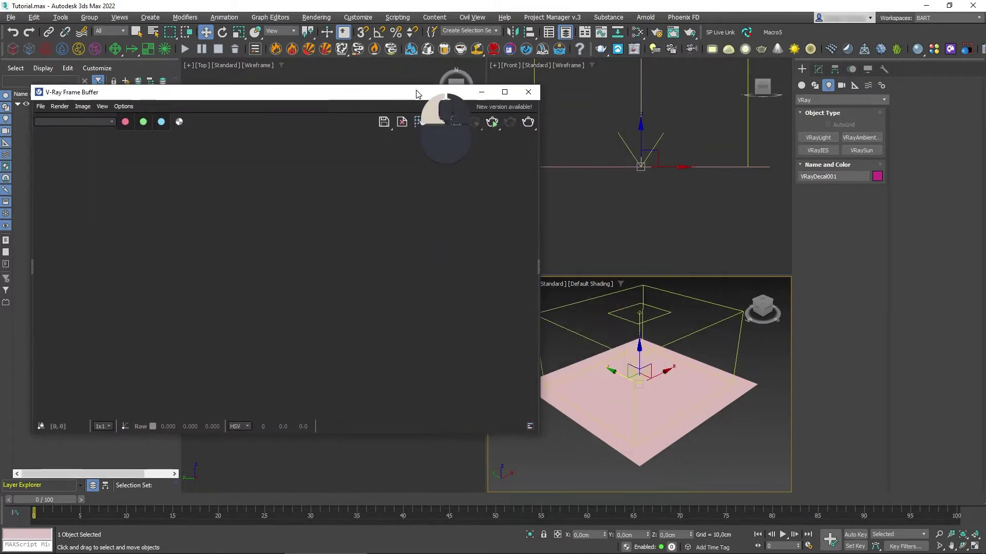
left_click(493, 124)
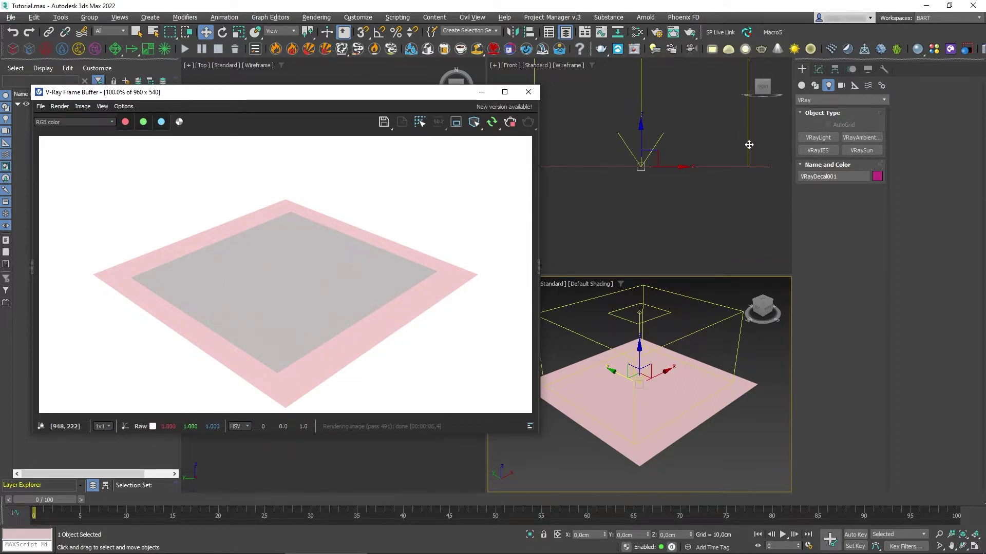
Step: Set the view to render to Quad 4 - Perspective in the render setup
scroll(641, 231, "down", 2)
middle_click_drag(643, 193, 673, 217)
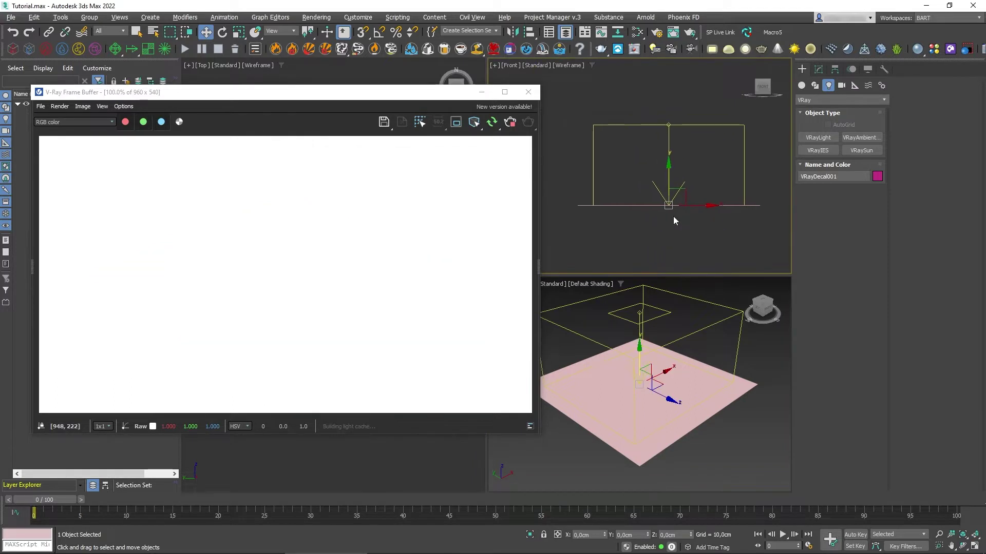
left_click(657, 34)
left_click(719, 166)
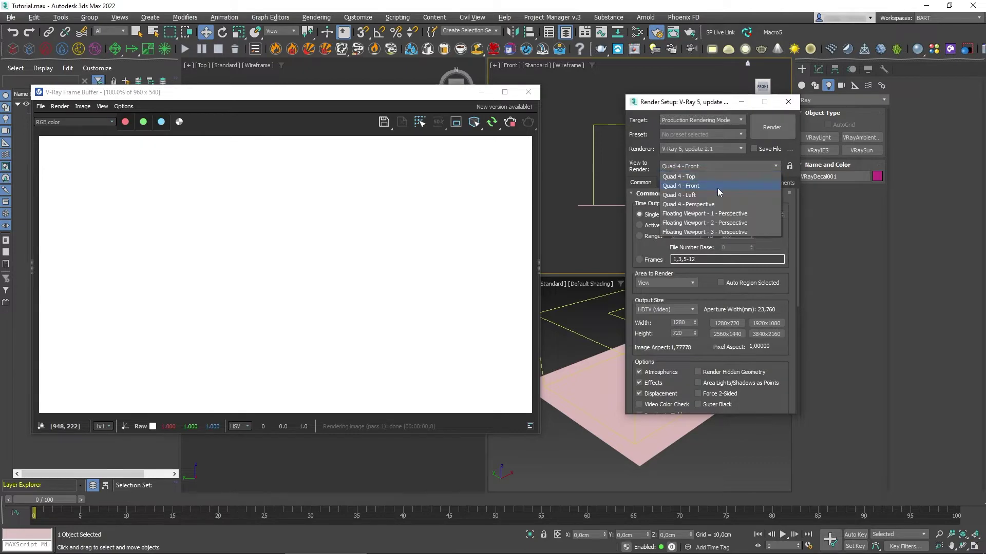
left_click(718, 204)
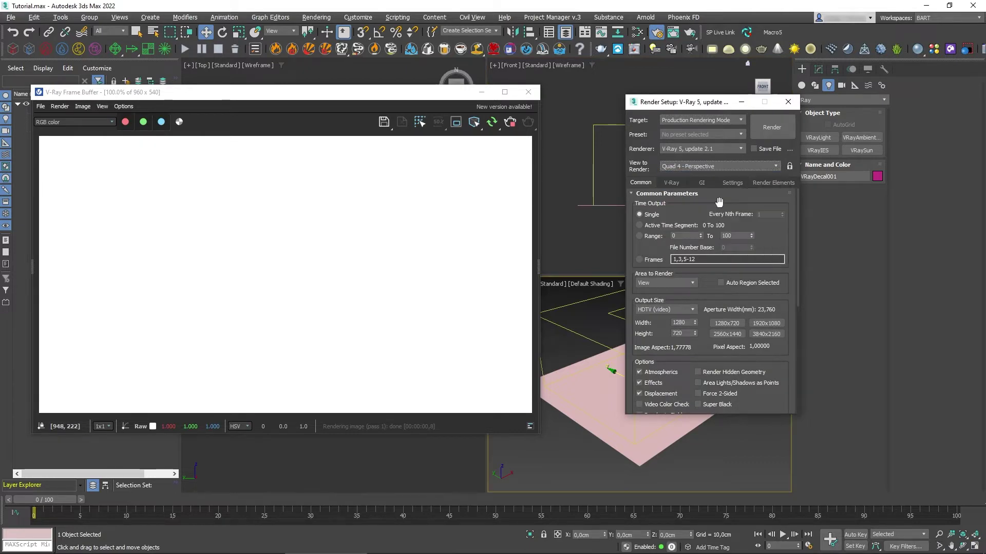
left_click(788, 101)
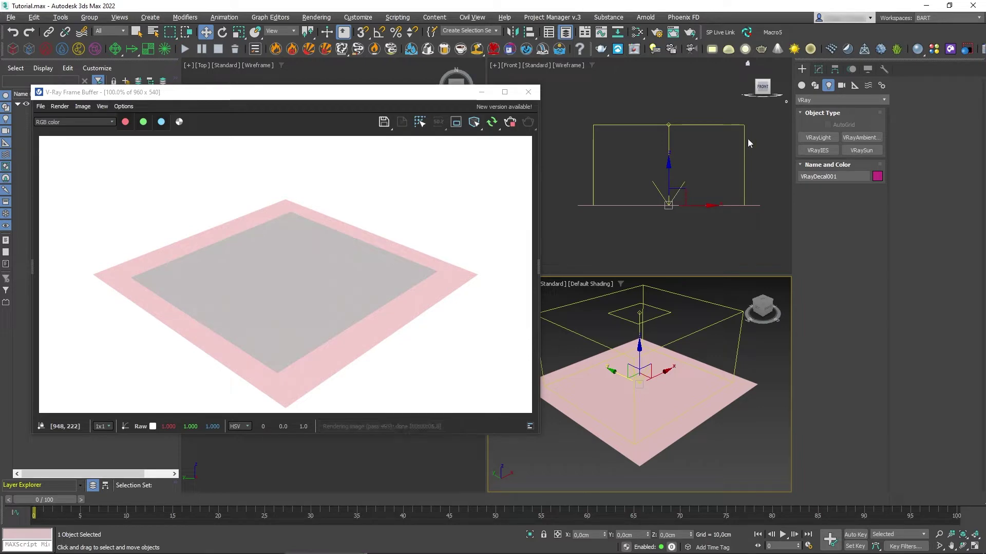
Step: Move the VRayDecal down about 5.58 cm in the Front view, and toggle it off and on again to compare the render
right_click(739, 128)
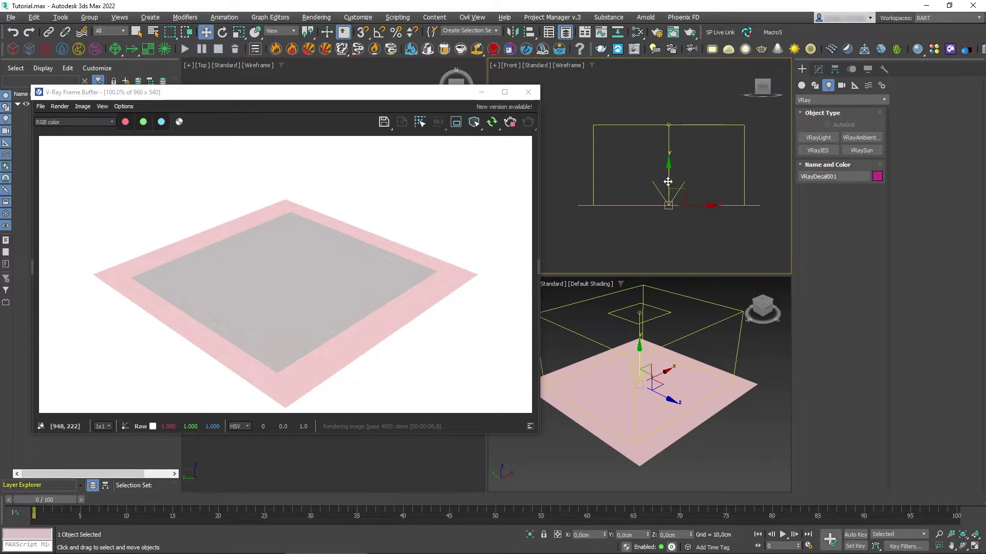
mouse_move(672, 187)
left_mouse_down()
mouse_move(671, 162)
mouse_move(680, 285)
mouse_move(678, 191)
left_mouse_up()
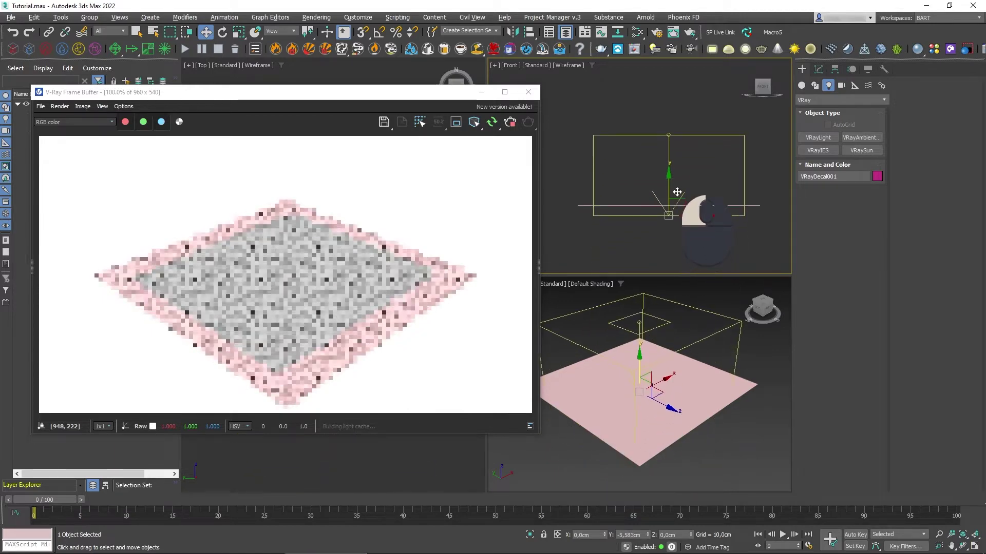
left_click(819, 69)
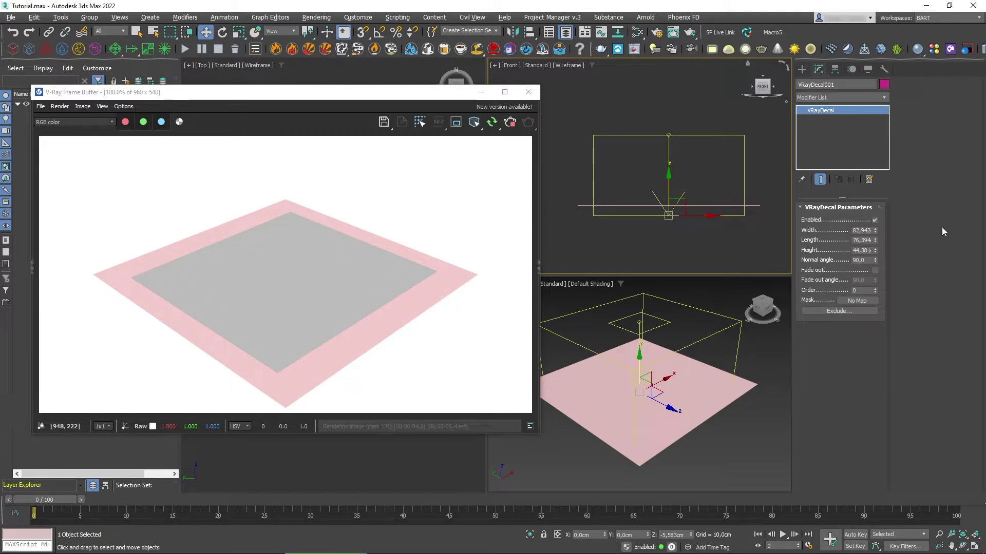
left_click(873, 221)
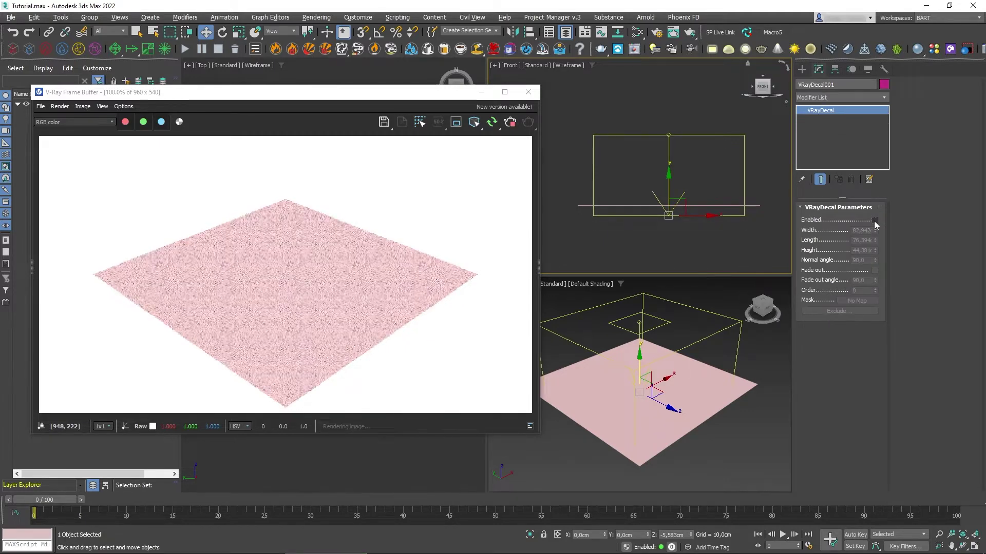
left_click(873, 221)
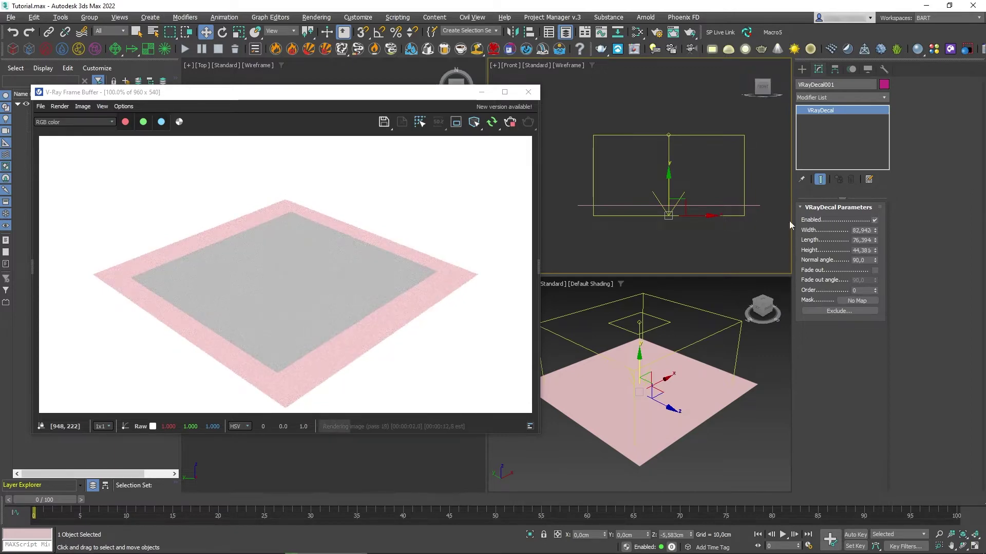
Step: Set the VRayDecal's width, length and height each to 50 cm
double_click(864, 231)
type("50")
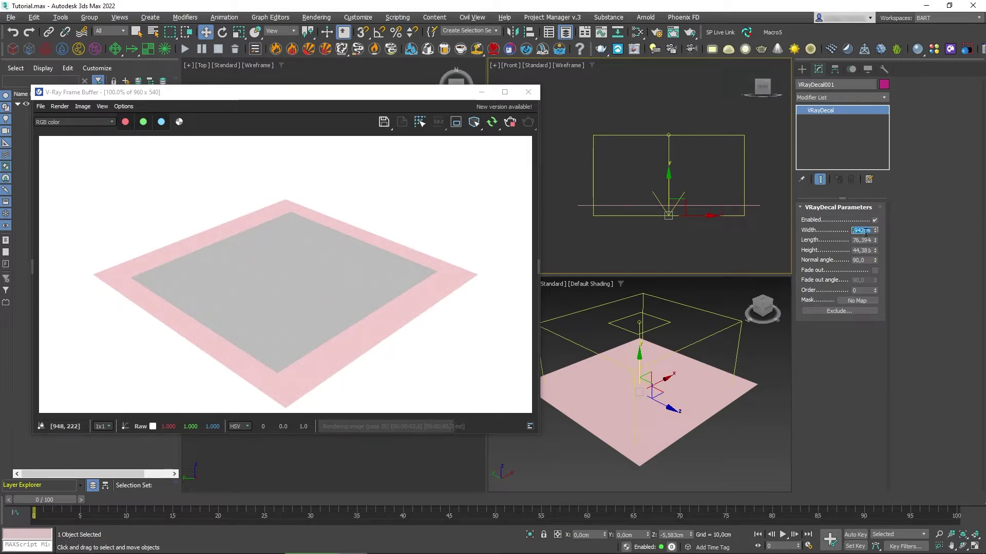
key("Tab")
type("50")
key("Tab")
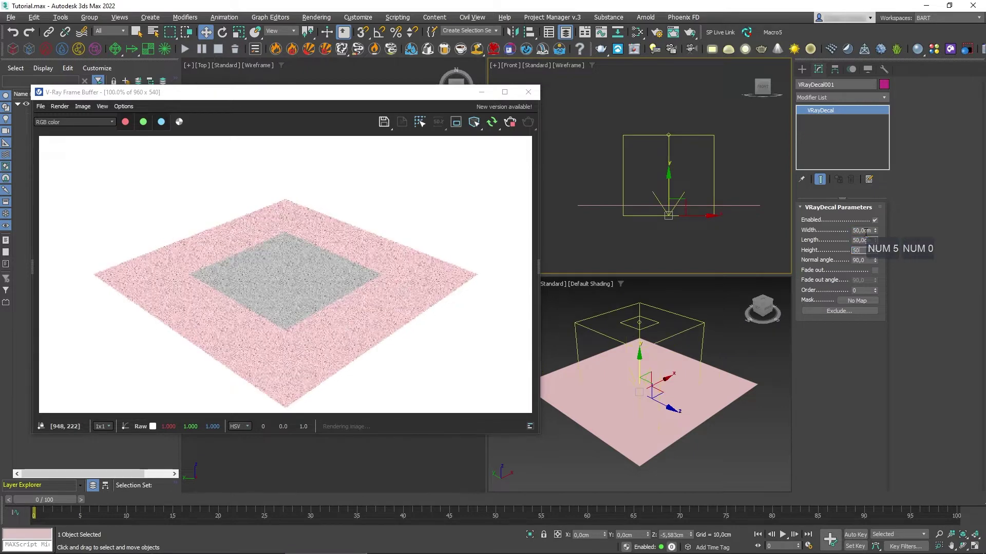
type("50")
key("Return")
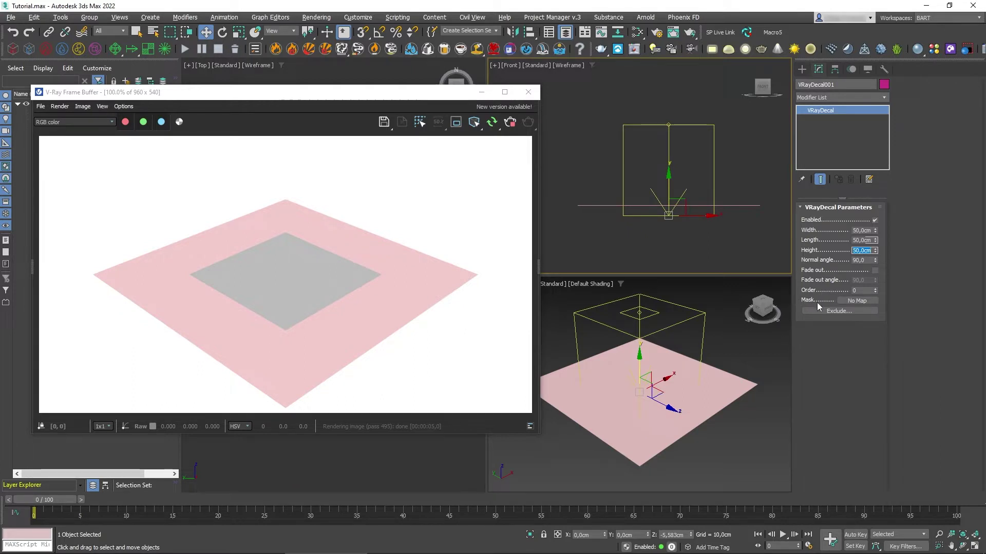
Step: Assign a VRayBitmap with the "Contaminação full" image as the VRayDecal's mask
left_click(863, 302)
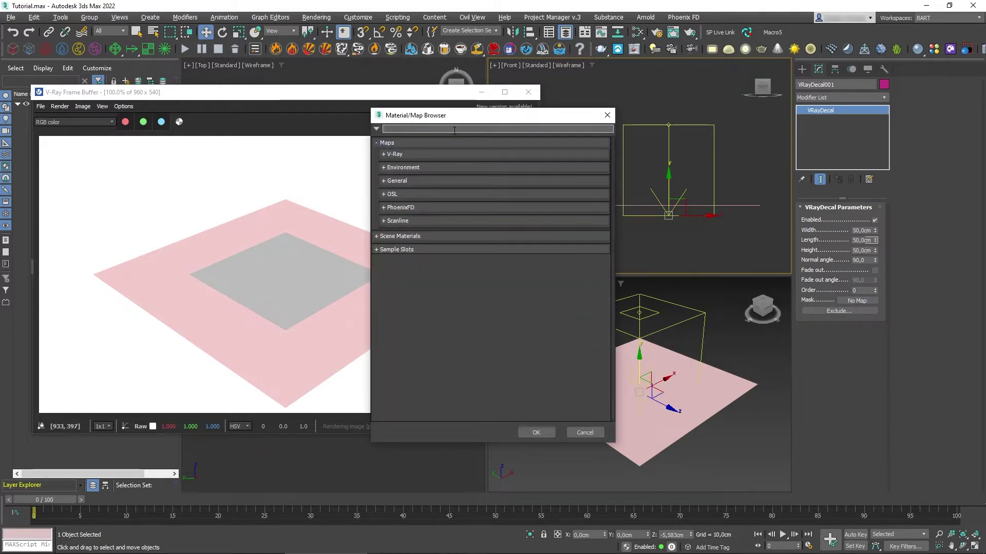
type("bitm")
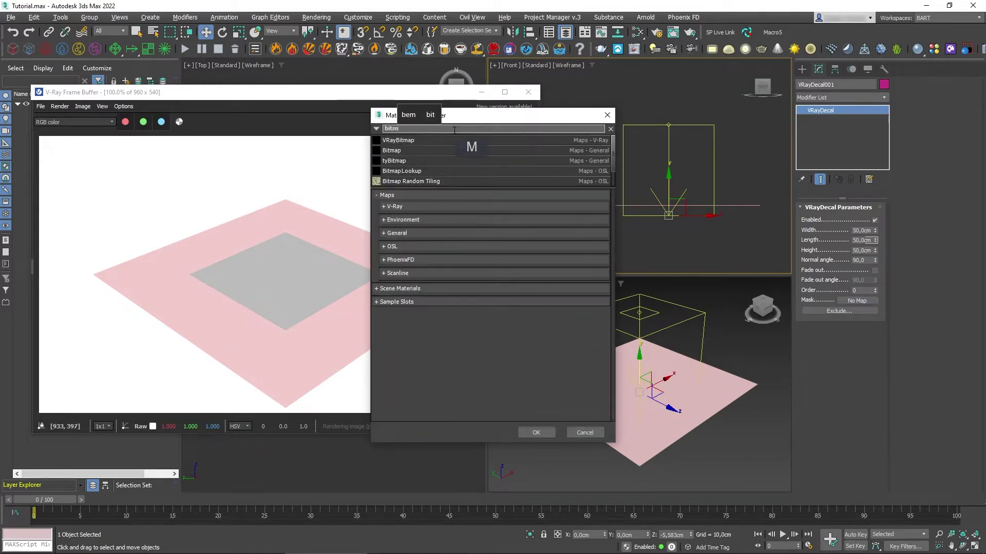
double_click(452, 141)
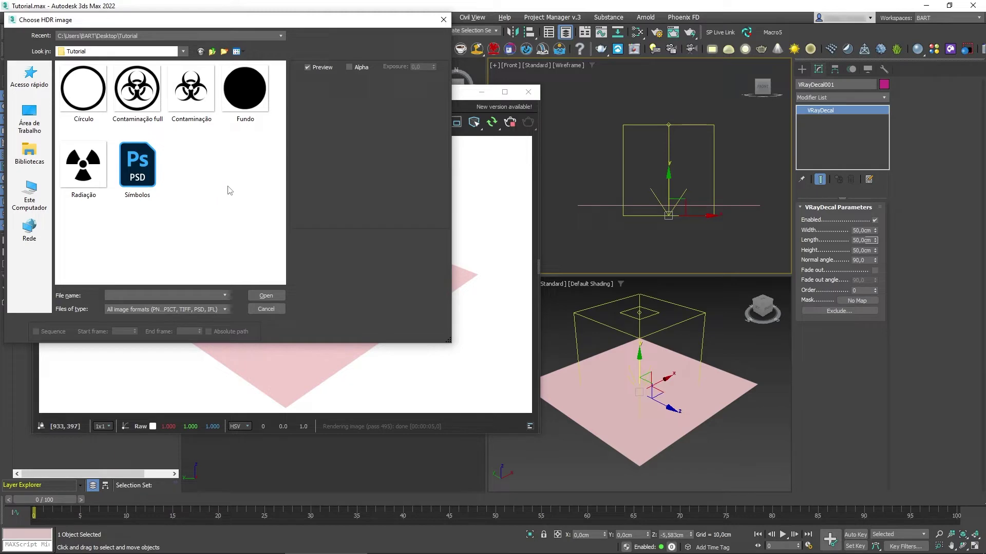
left_click(143, 98)
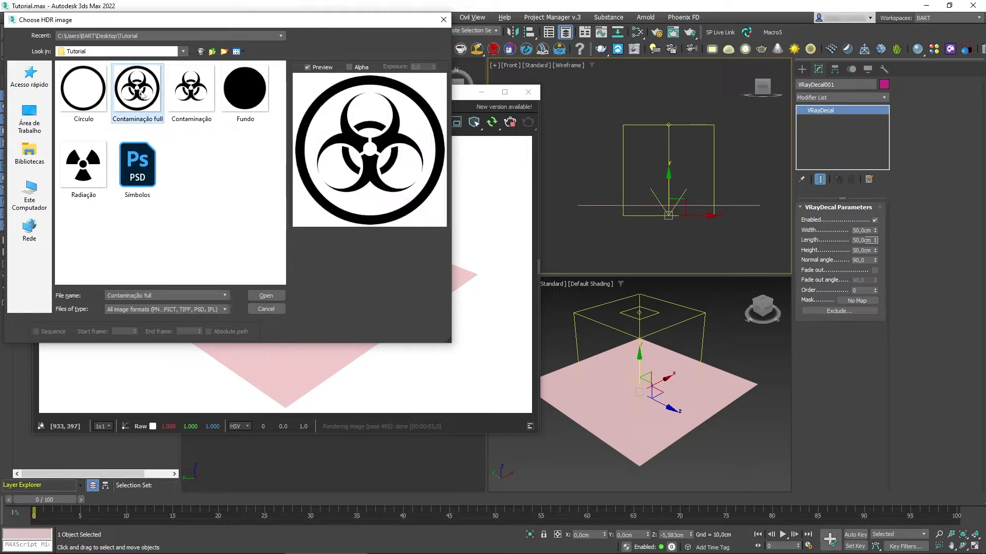
double_click(144, 98)
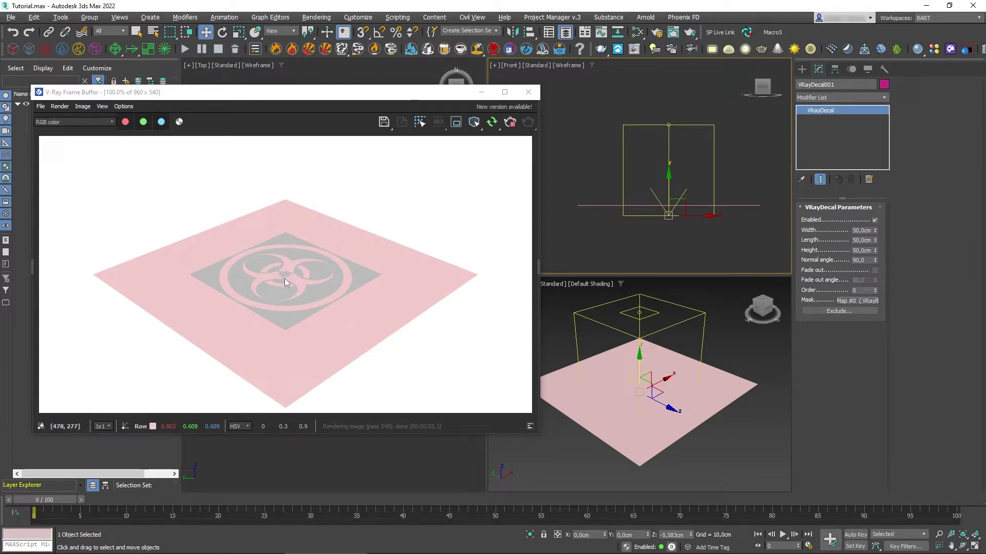
Step: Bring the decal's mask map into the Slate Material Editor as an instance, and arrange its enlarged node and the editor clear of the render
key("m")
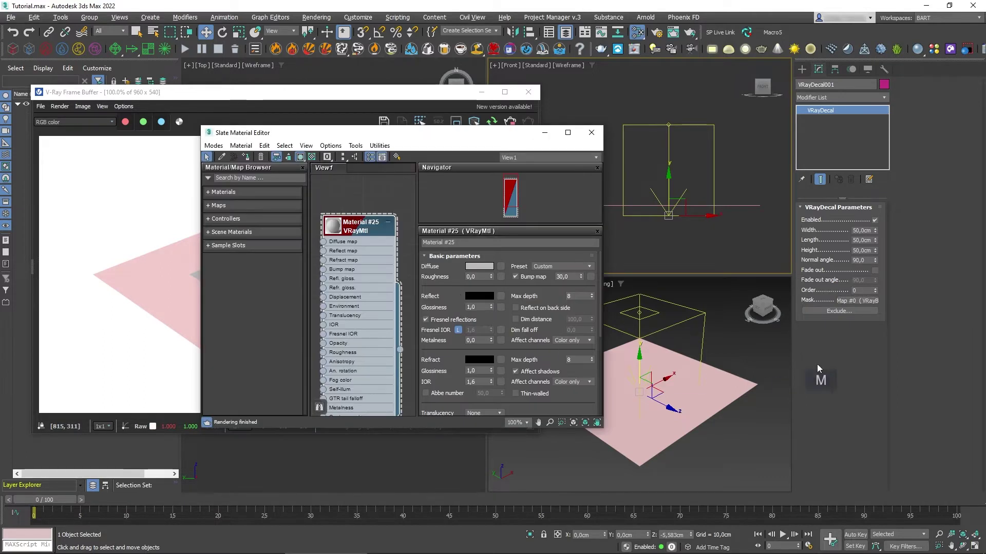
left_click_drag(859, 300, 353, 188)
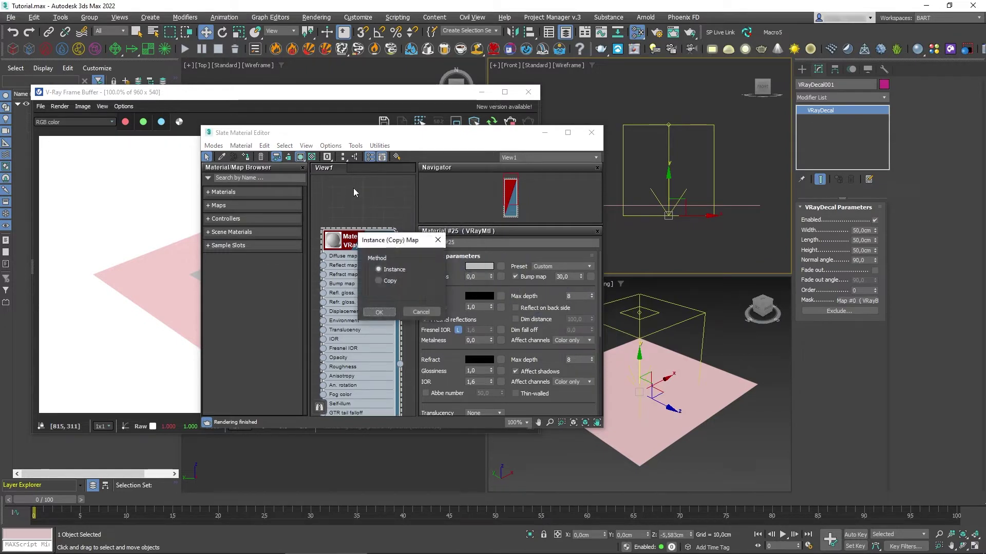
left_click(376, 315)
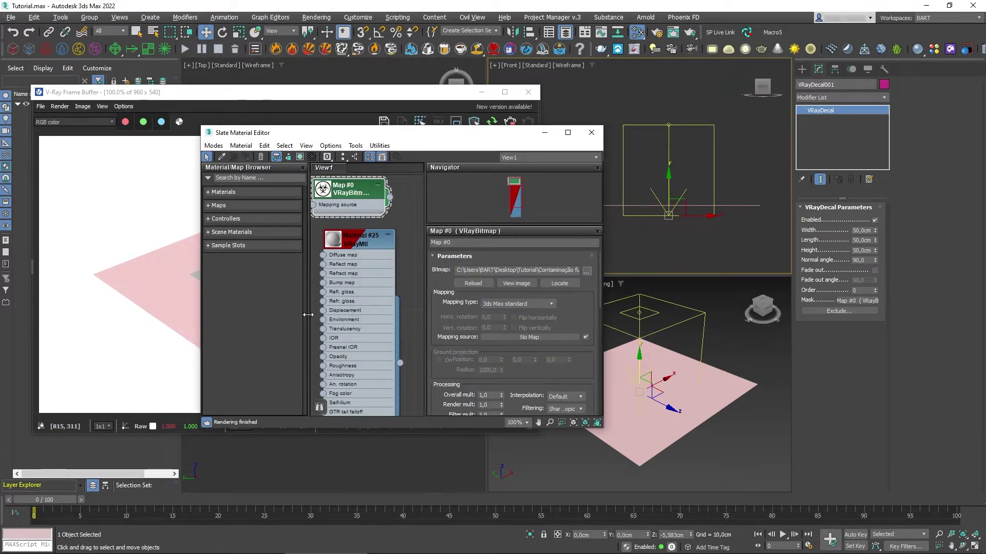
left_click_drag(306, 320, 181, 309)
scroll(354, 267, "down", 1)
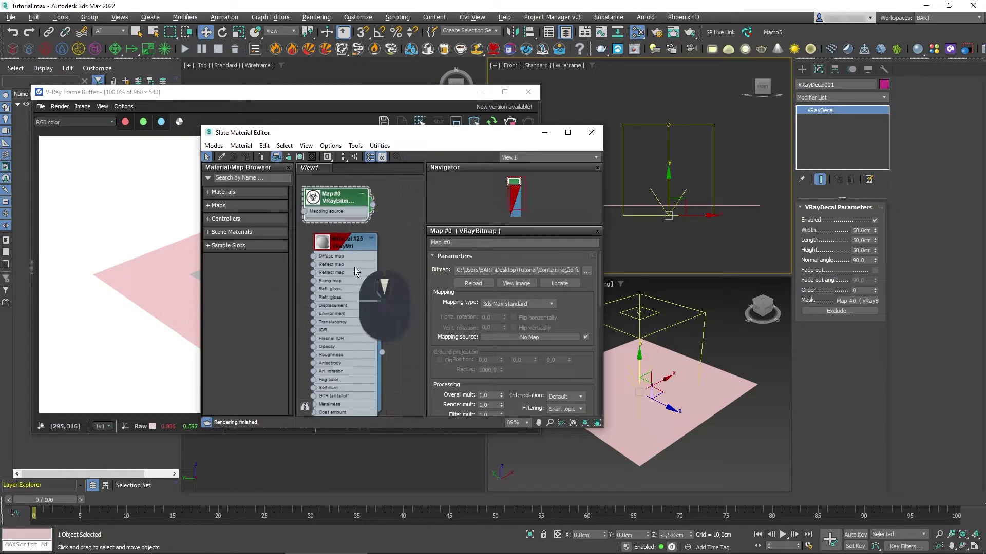
scroll(354, 267, "down", 1)
middle_click_drag(354, 267, 385, 275)
double_click(351, 215)
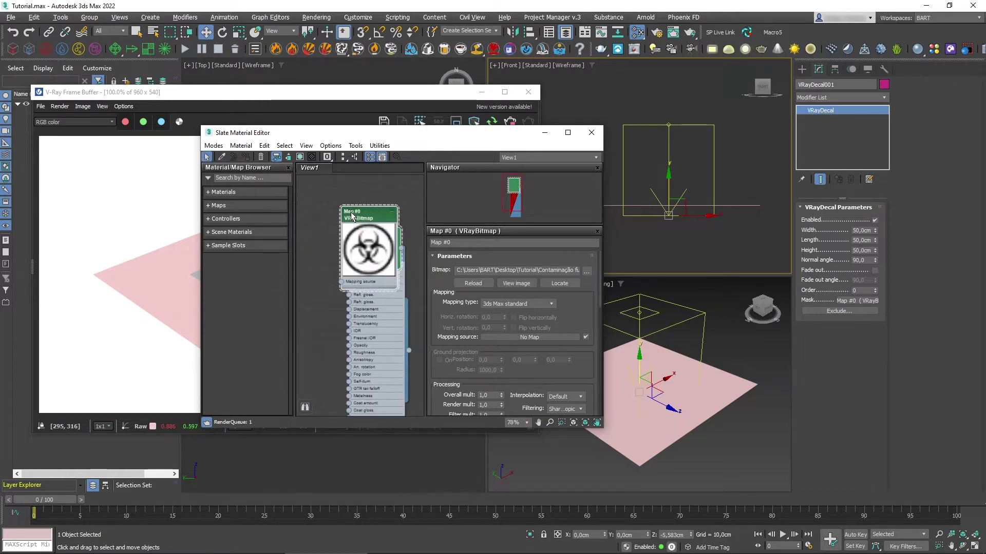
left_click_drag(373, 215, 333, 191)
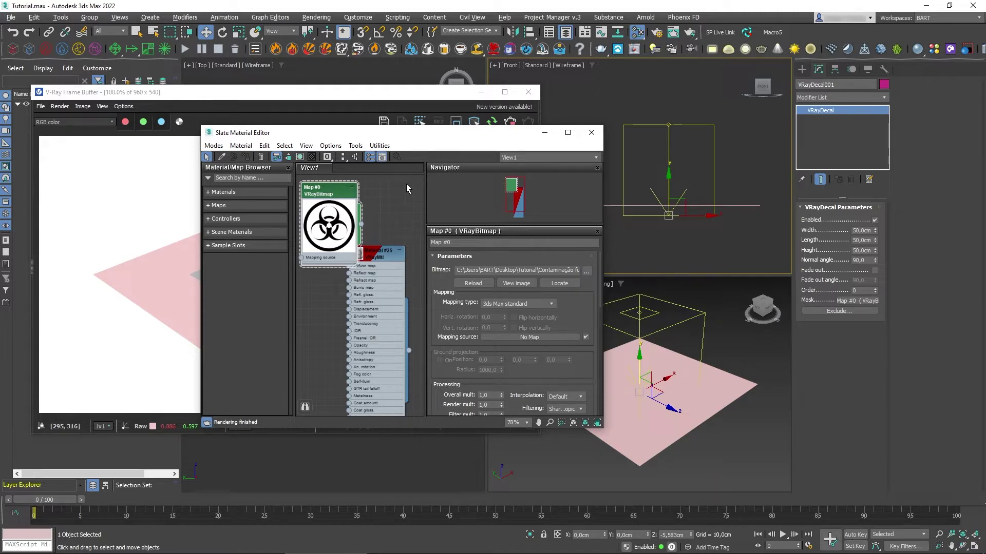
left_click_drag(375, 132, 592, 125)
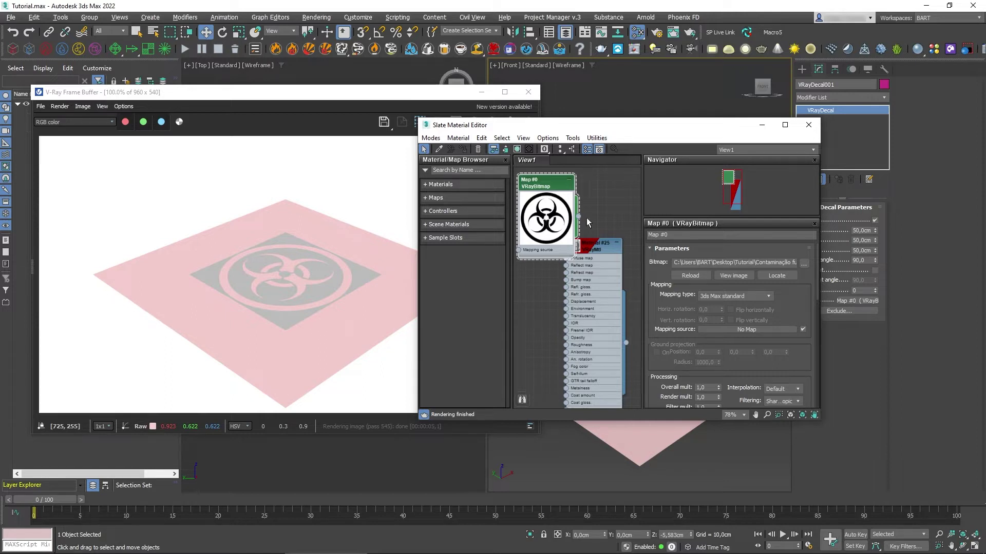
Step: Feed the VRayBitmap into a new Color Correction map and set its channels to Invert
left_click_drag(580, 215, 603, 212)
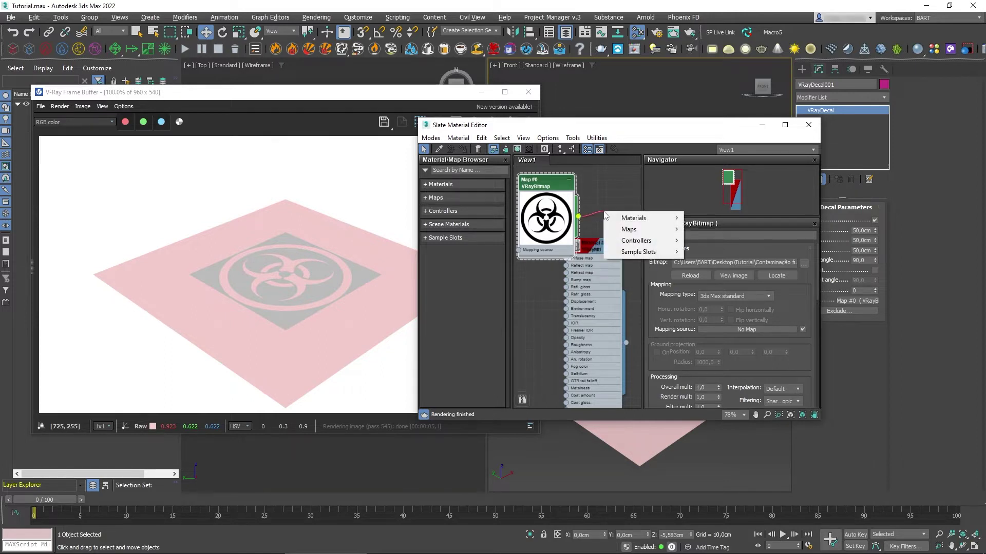
mouse_move(629, 230)
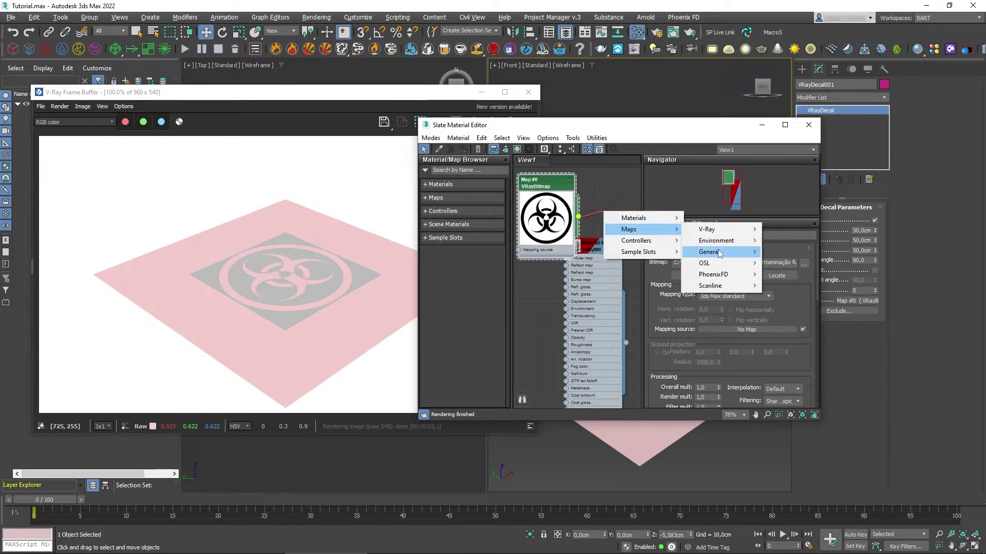
mouse_move(721, 253)
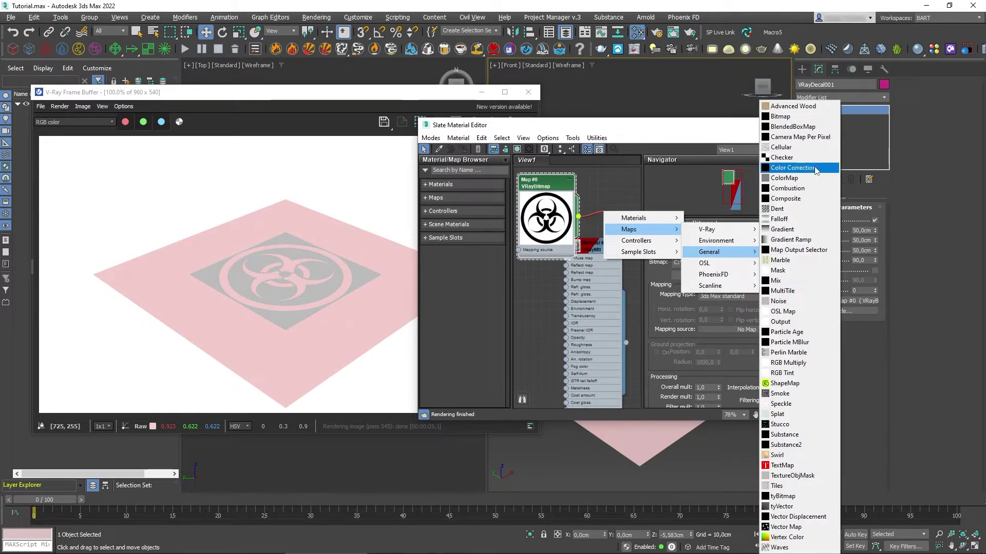
left_click(815, 168)
left_click(608, 215)
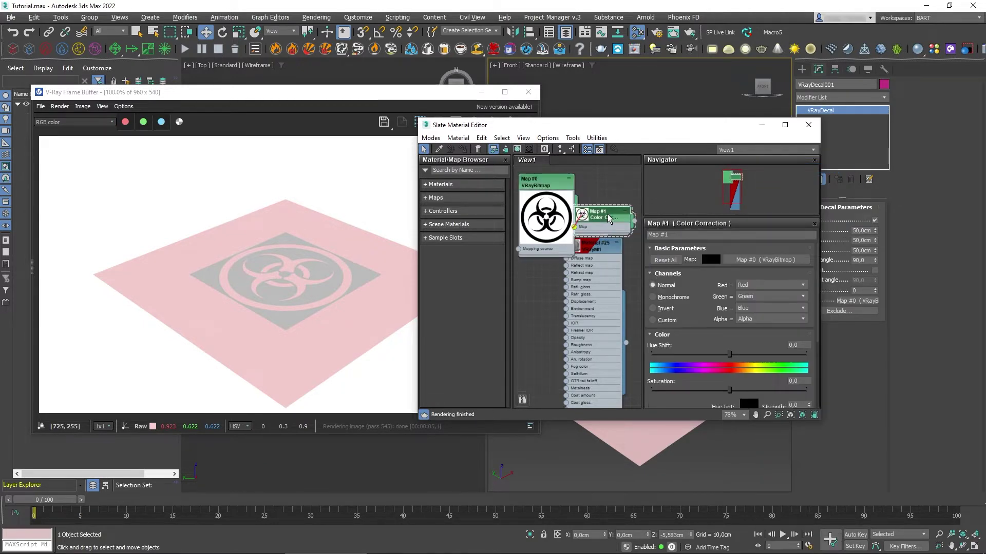
left_click(666, 309)
Step: Assign the Color Correction map as the VRayDecal's mask and close the material editor
middle_click_drag(629, 211, 611, 219)
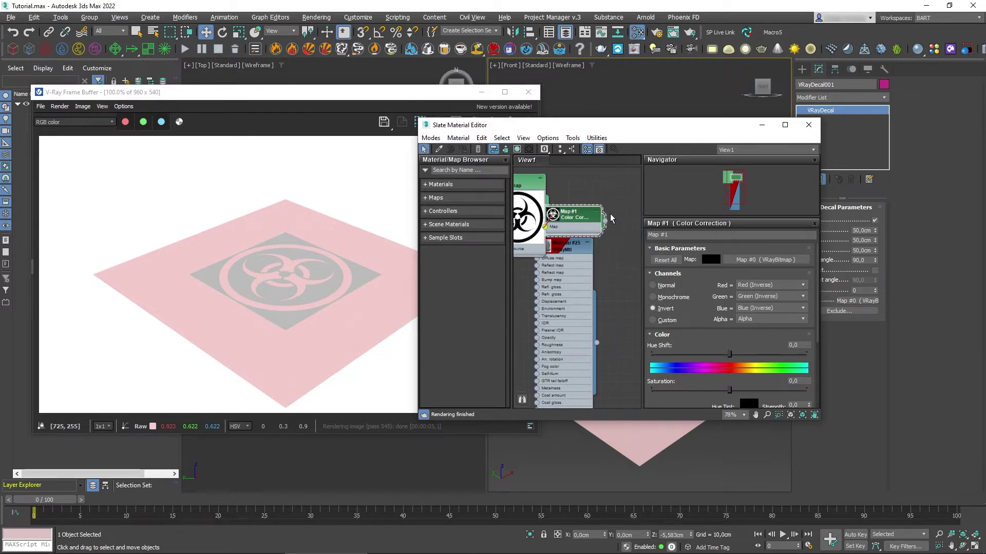
left_click_drag(607, 224, 848, 303)
left_click(471, 311)
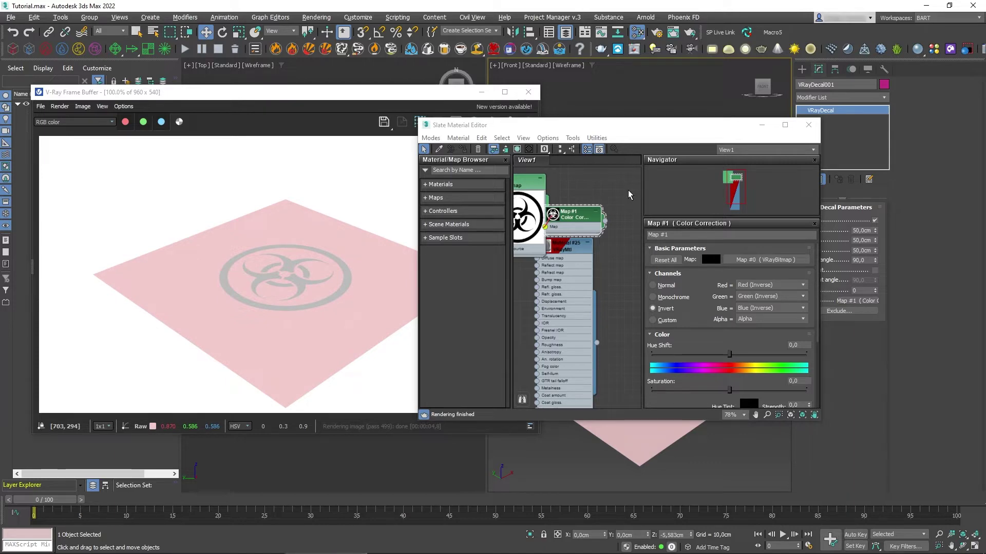
left_click(808, 124)
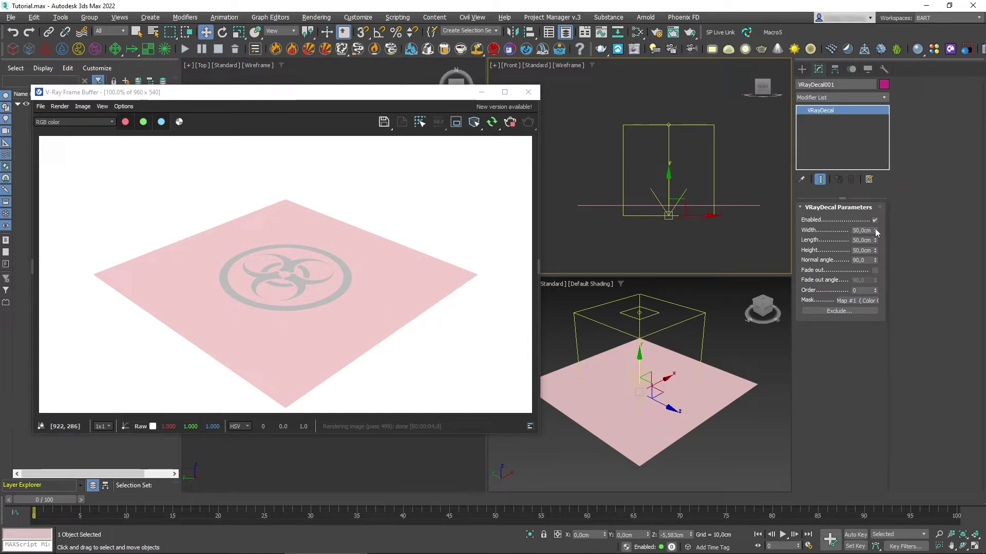
Step: Vary the VRayDecal's width to preview its effect on the projection, and set it back to 50 cm
mouse_move(874, 231)
left_mouse_down()
mouse_move(867, 156)
mouse_move(874, 230)
mouse_move(864, 231)
left_mouse_up()
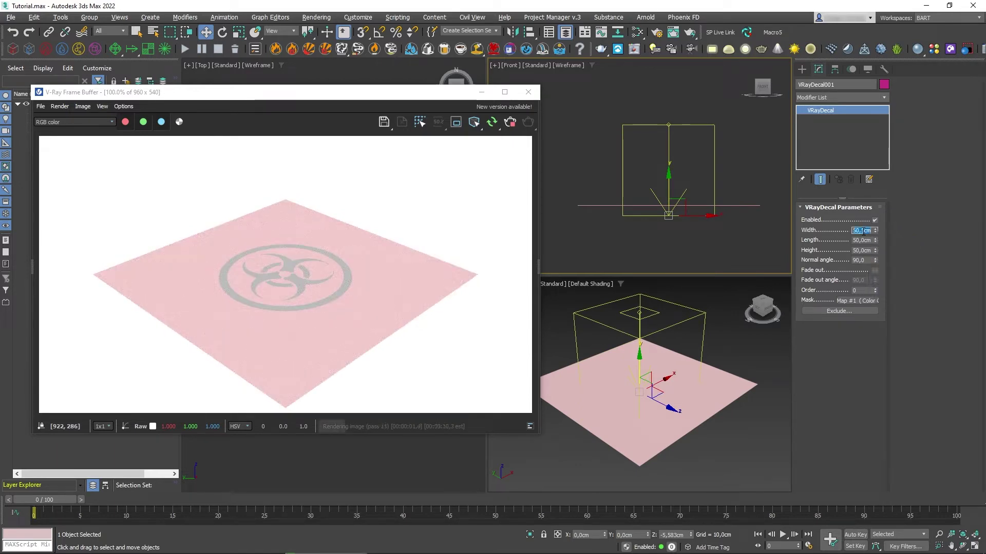
type("0")
key("Return")
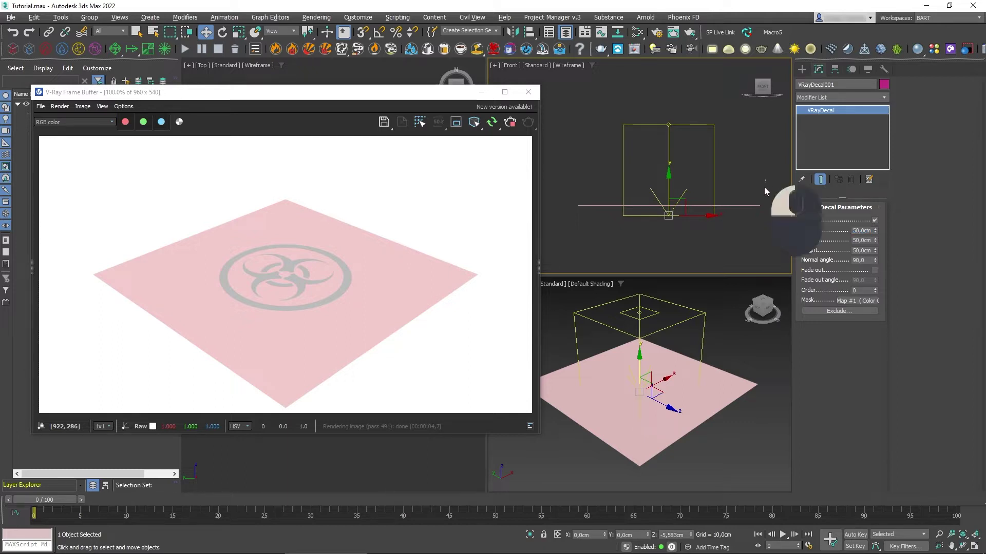
Step: Delete the plane and end the interactive rendering, closing the V-Ray Frame Buffer
left_click(752, 206)
key("Delete")
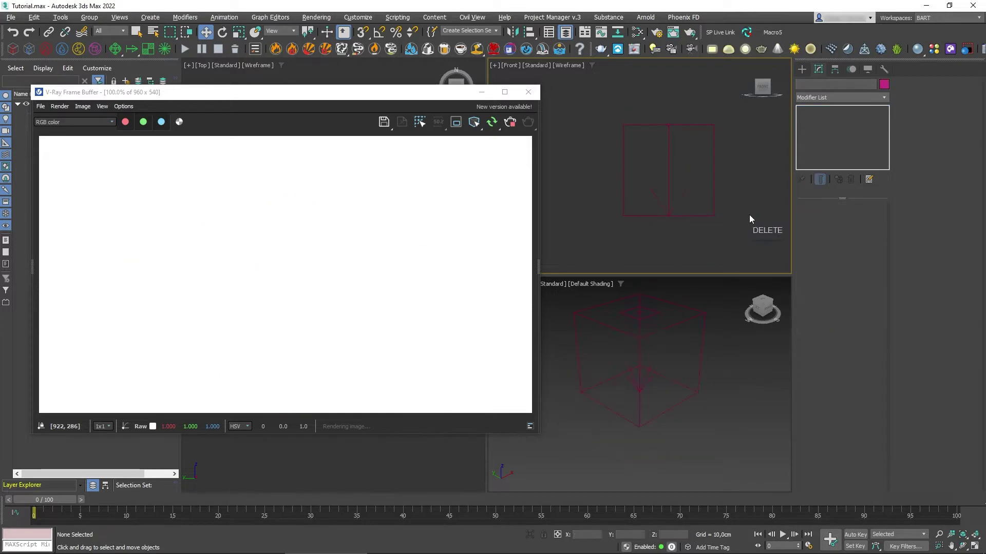
left_click(511, 123)
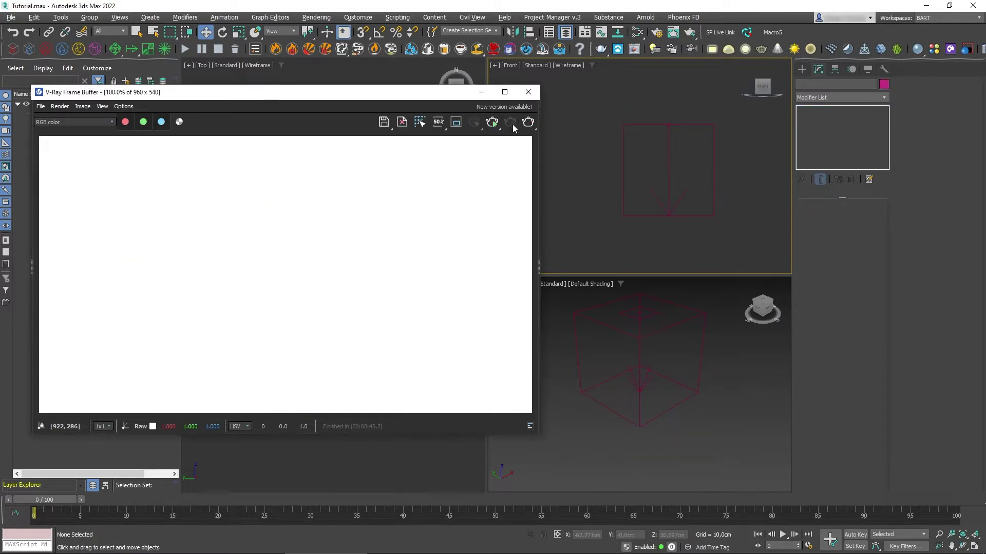
left_click(528, 92)
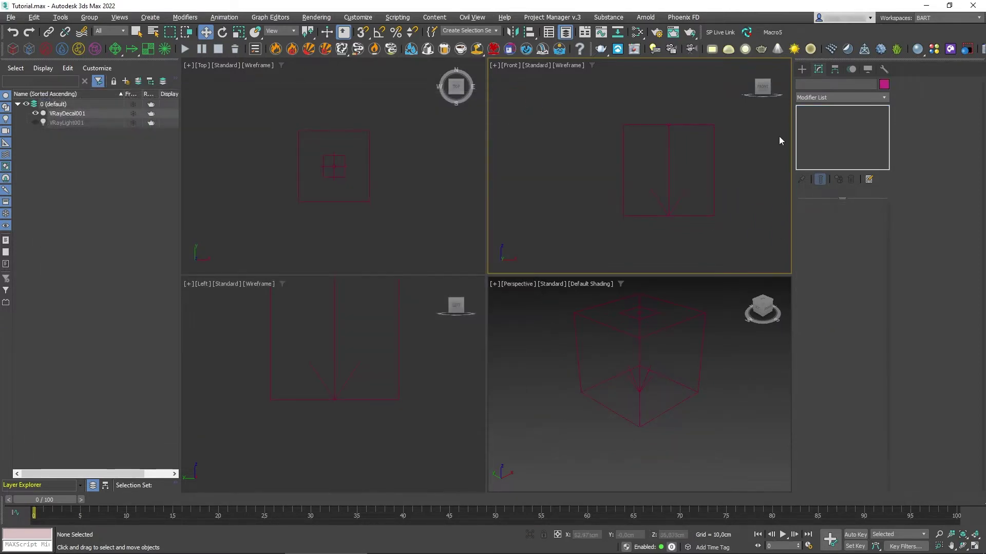
Step: Create a standard primitive sphere with a radius of about 28 cm at the decal's centre in the Top view
left_click(803, 70)
left_click(804, 99)
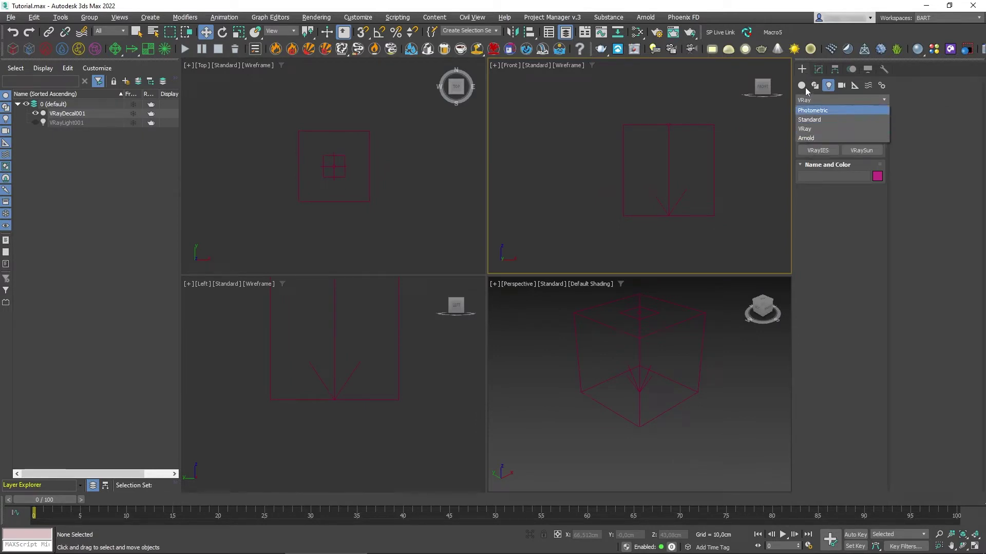
left_click(802, 86)
left_click(809, 100)
left_click(809, 112)
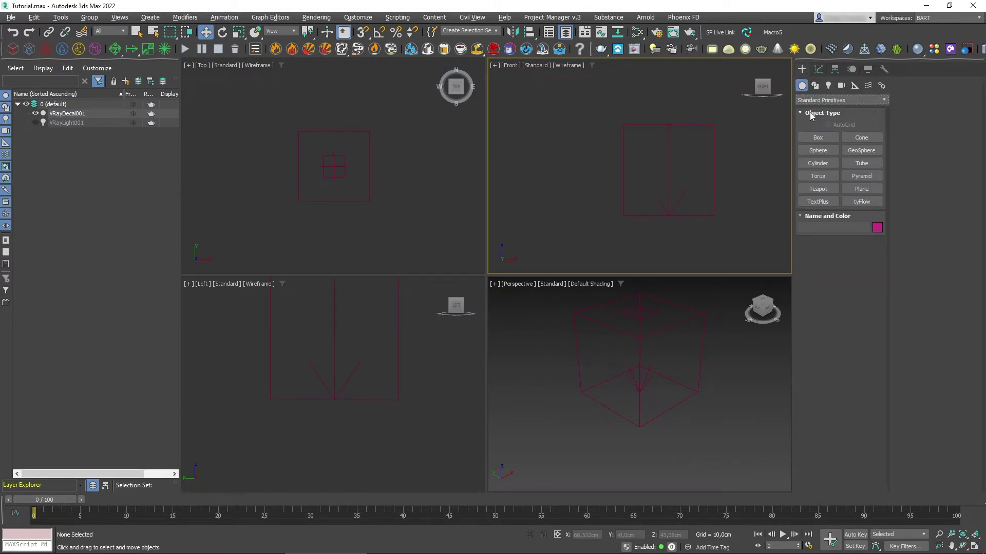
left_click(824, 151)
left_click_drag(334, 167, 363, 138)
Step: Align the sphere to the VRayDecal and open the sphere's parameters for editing
key("alt+a")
left_click(369, 136)
left_click(496, 367)
left_click(818, 69)
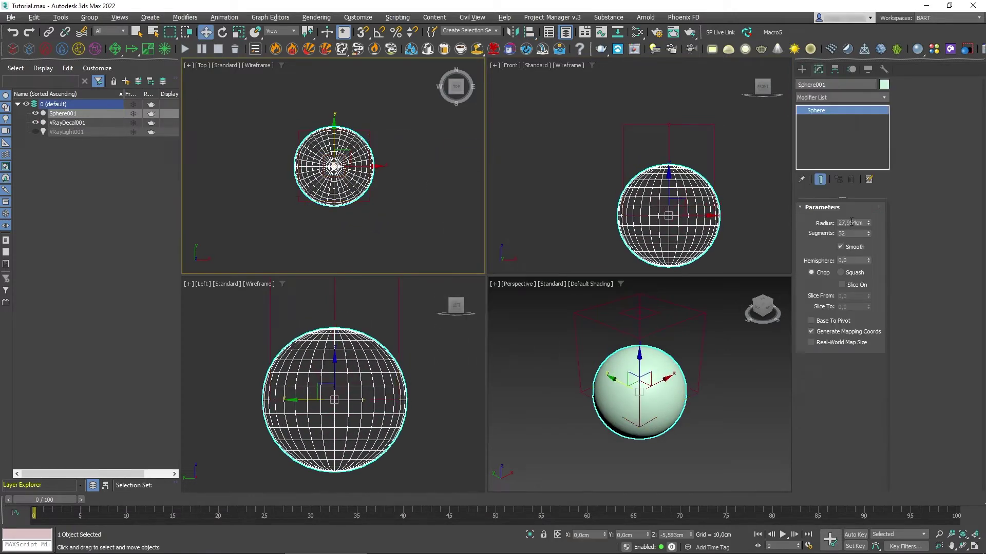
Step: Set the sphere's radius to 25 cm
double_click(850, 222)
type("25")
key("Return")
Step: Move the VRayDecal down to about Z -31.5 cm in the Front view and set its height to 53.5 cm, enclosing the sphere
left_click(713, 156)
left_click_drag(669, 185, 670, 232)
left_click_drag(875, 250, 875, 243)
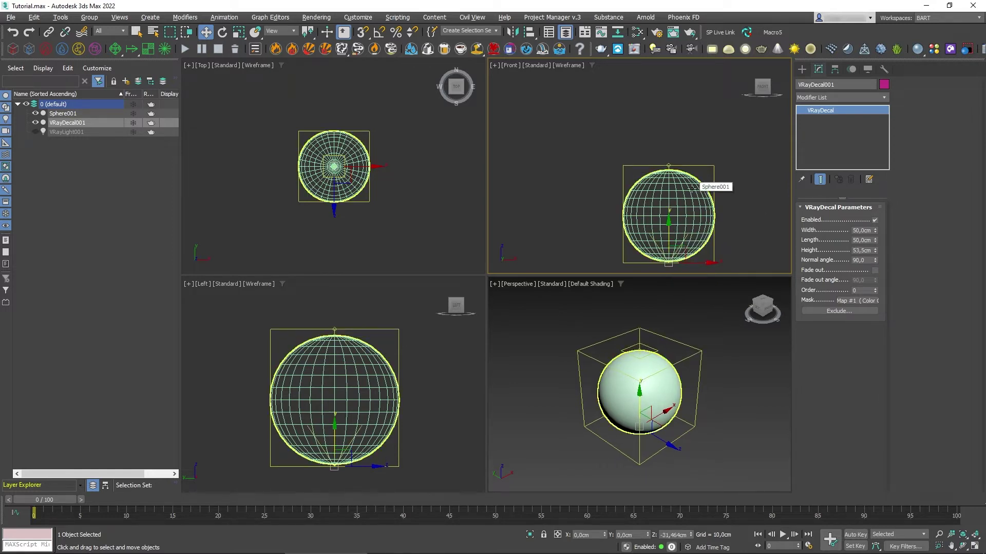
Step: Show the safe frame in the Perspective view and start interactive rendering of the sphere in the V-Ray Frame Buffer
middle_click_drag(708, 409, 683, 408, "alt")
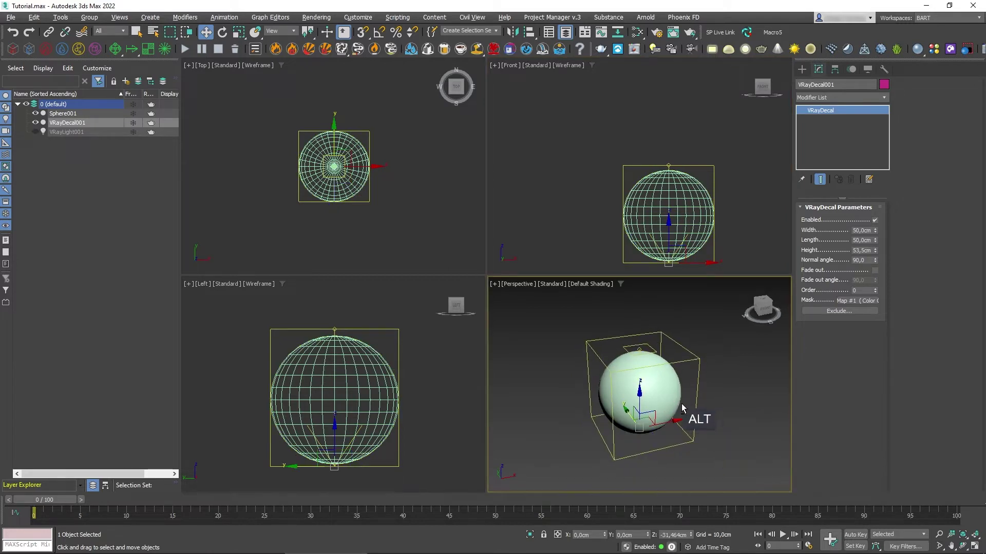
key("shift+f")
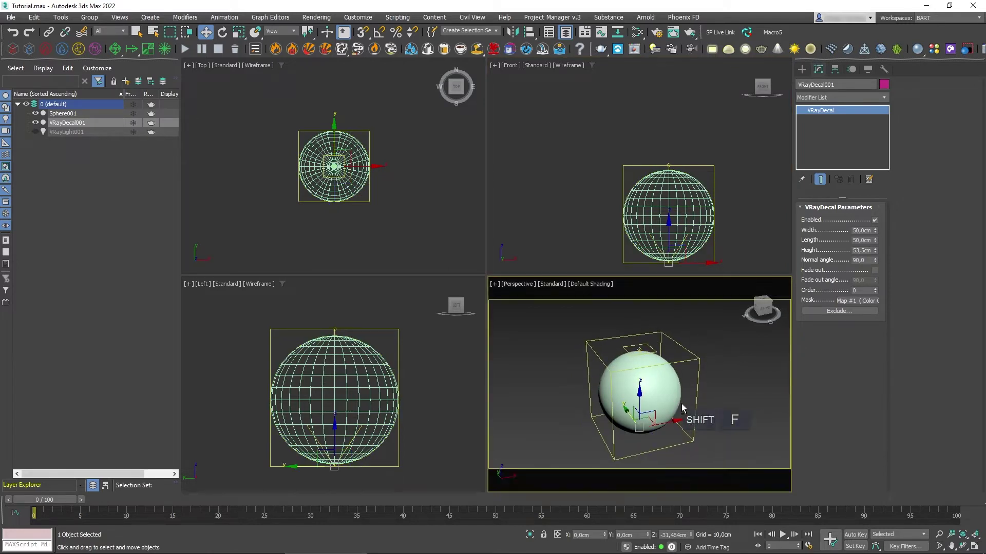
middle_click_drag(643, 405, 674, 381, "alt")
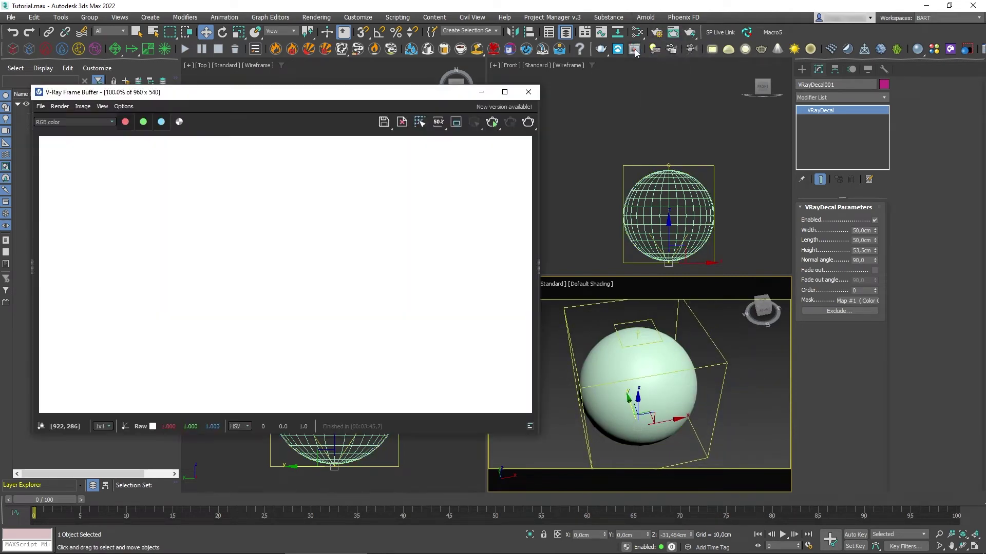
left_click(634, 49)
left_click(492, 125)
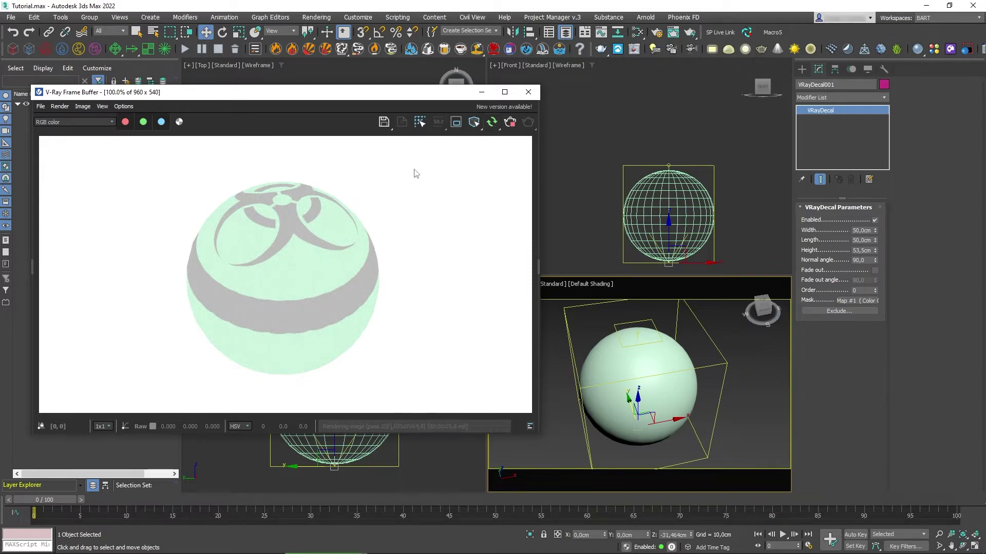
Step: Clear the mask map from the VRayDecal and inspect its unmasked projection on the sphere from a lower angle
right_click(852, 302)
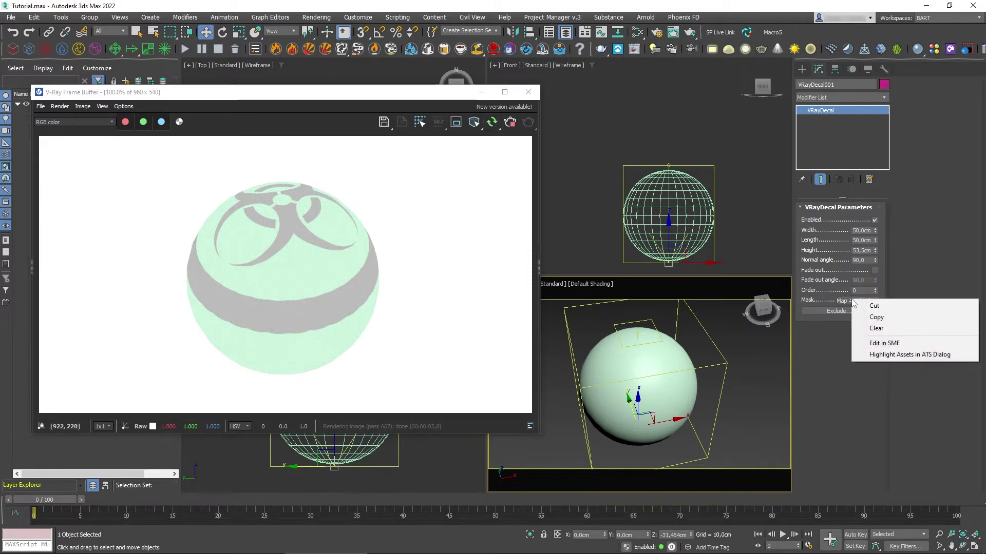
left_click(894, 329)
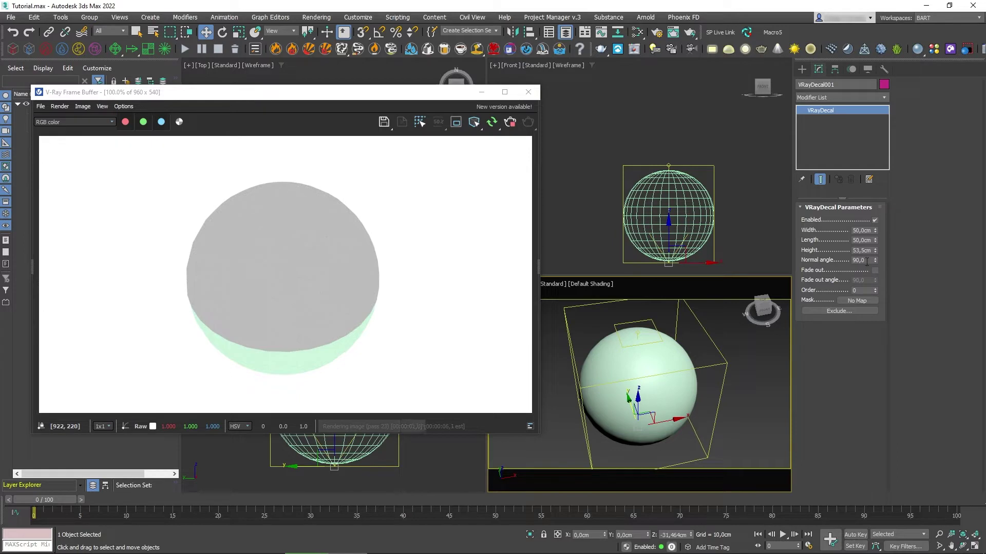
scroll(680, 214, "up", 2)
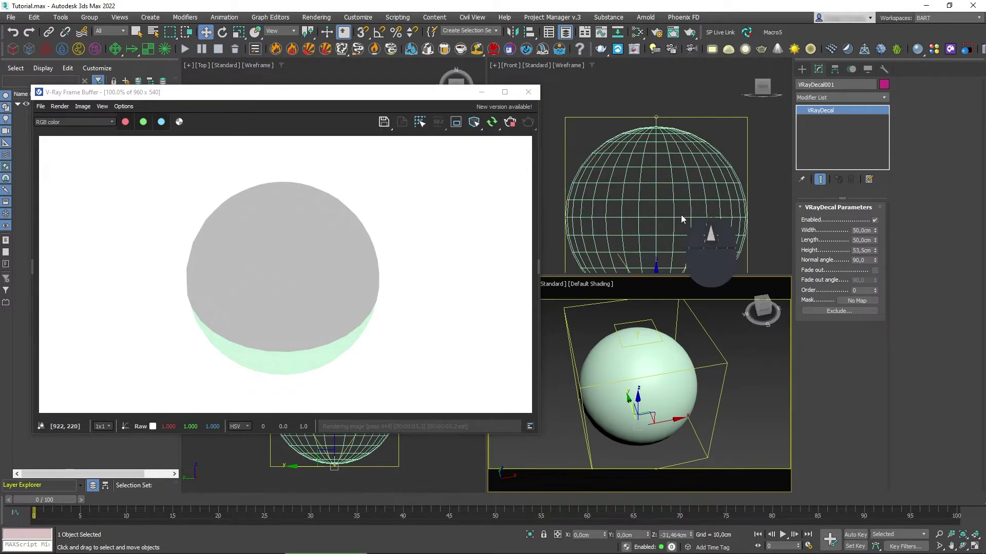
key("z")
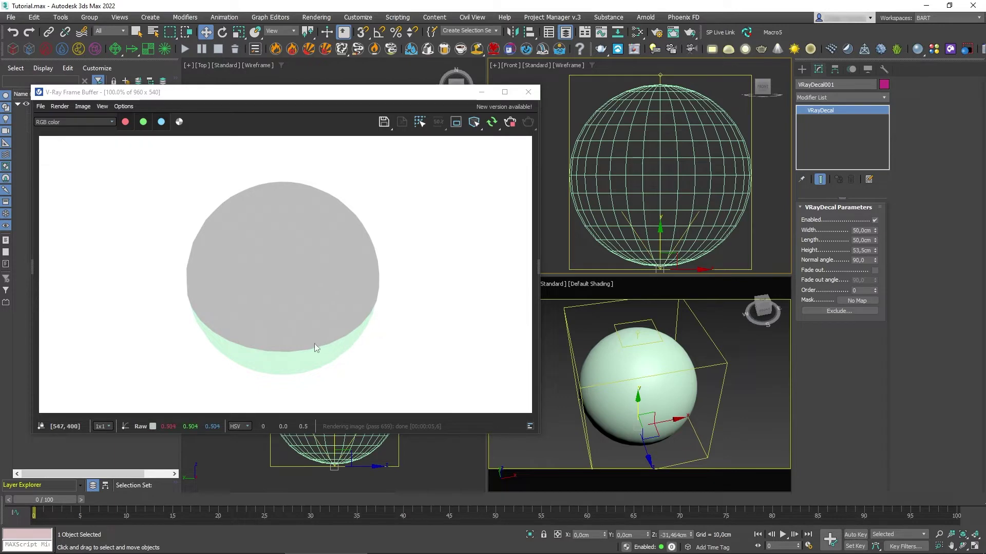
middle_click_drag(740, 307, 700, 353, "alt")
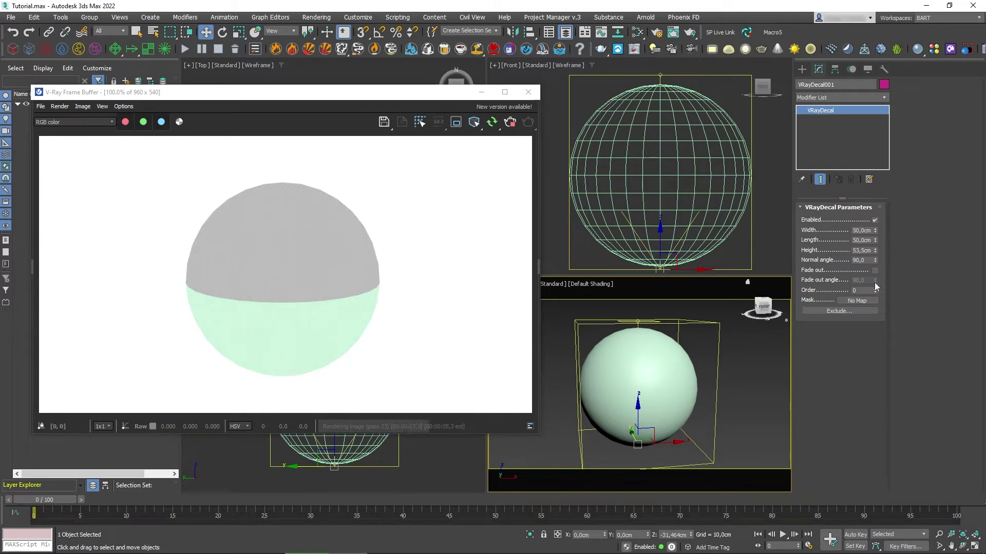
Step: Test VRayDecal normal angles of 45, 130 and 180 to preview how far the projection wraps around the sphere
double_click(862, 261)
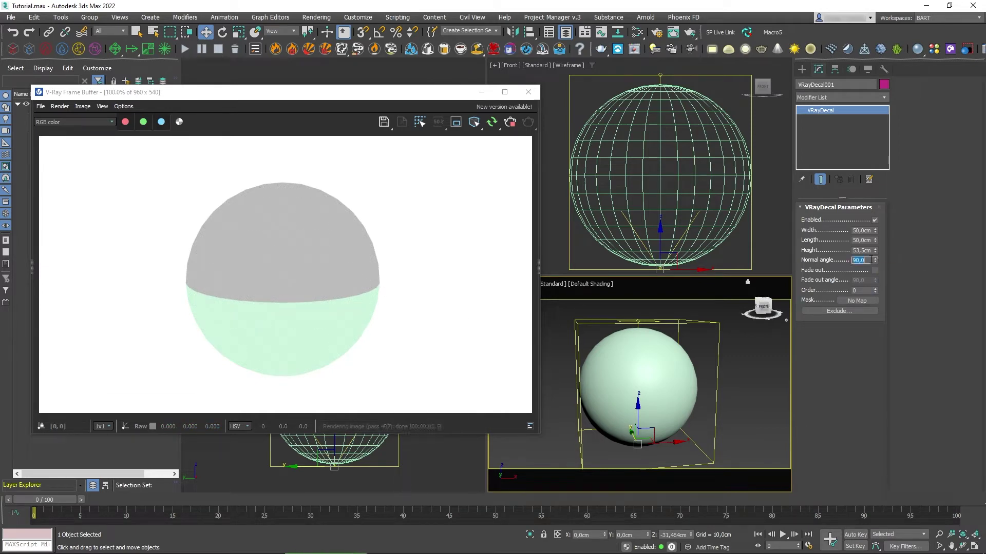
type("45")
key("Return")
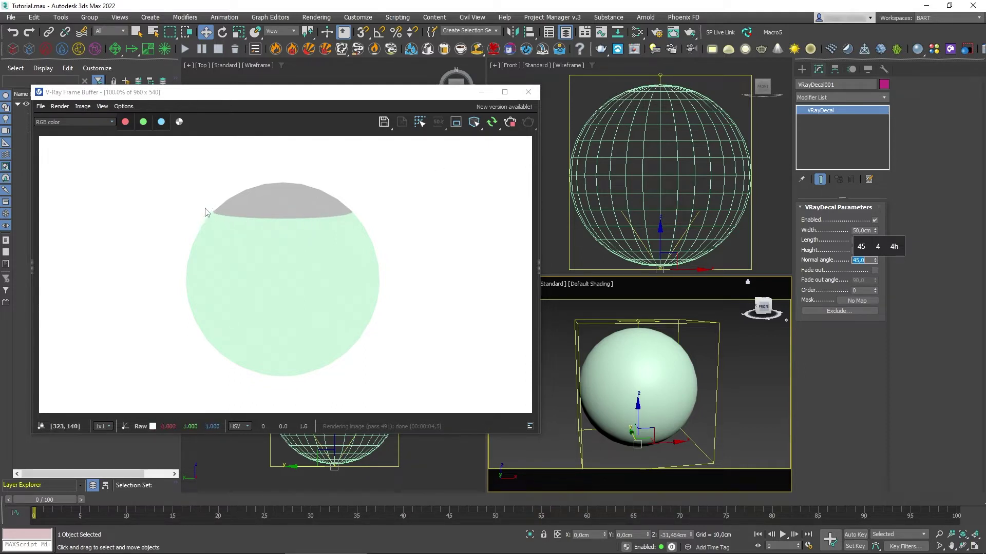
left_click(867, 261)
type("0")
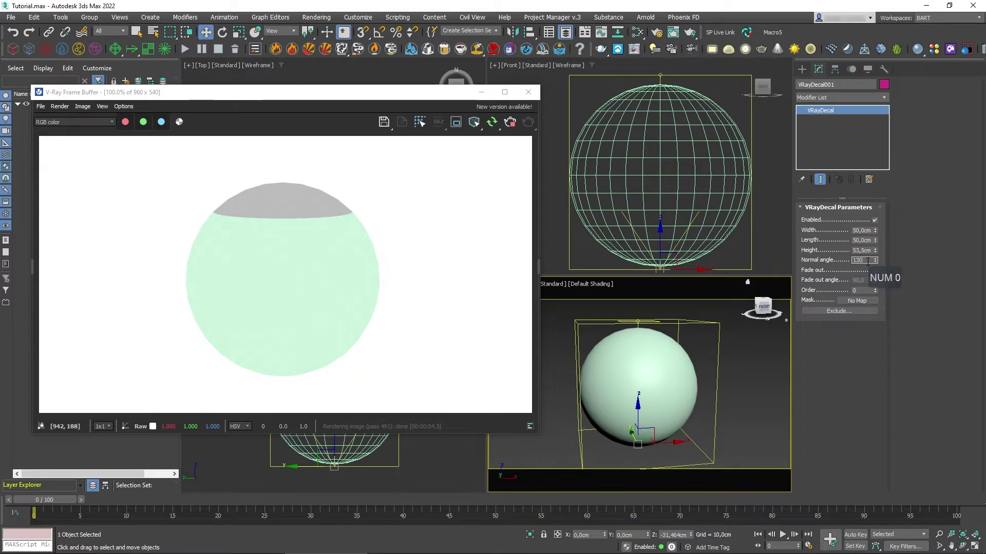
key("Return")
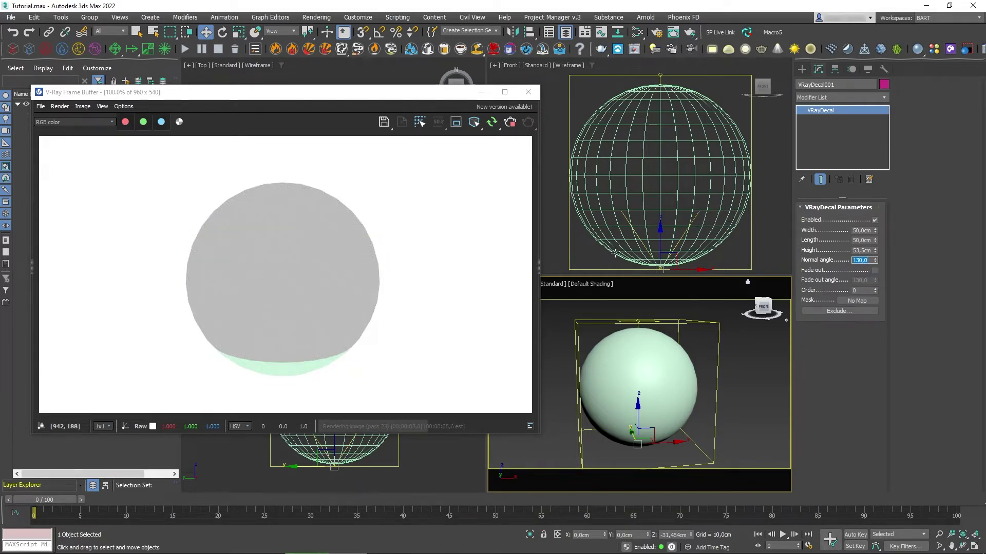
middle_click_drag(651, 395, 653, 399, "alt")
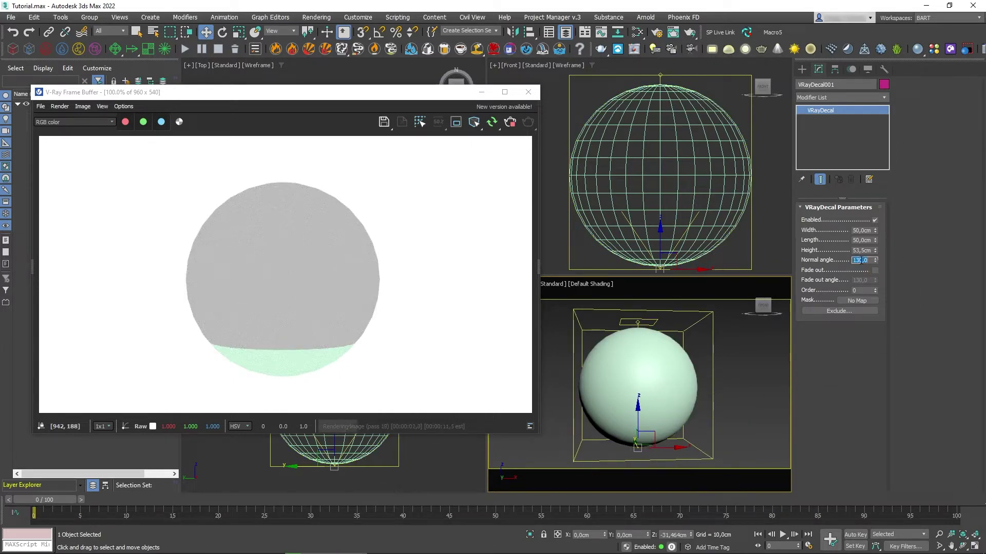
type("180")
key("Return")
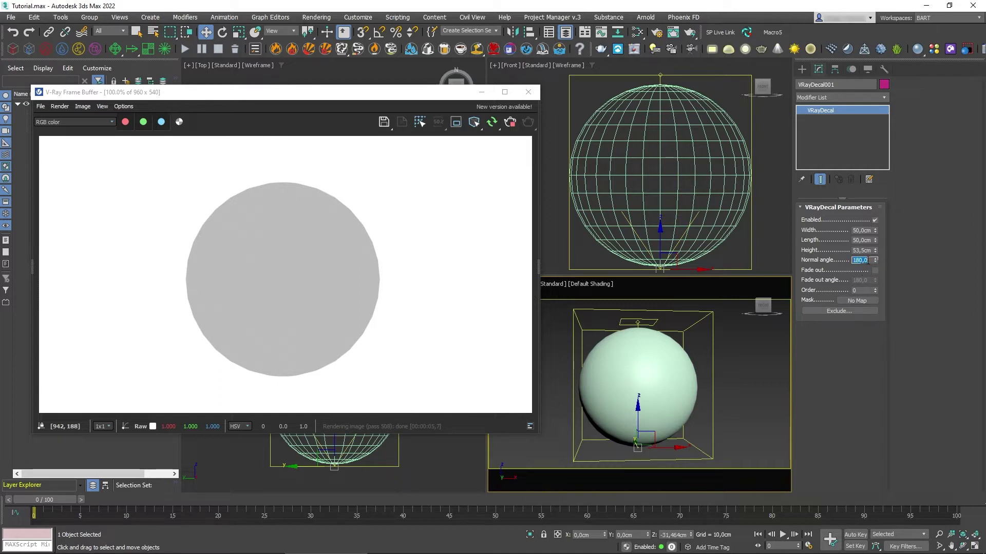
Step: Set the VRayDecal's normal angle to 60 and enable its Fade out option
type("60")
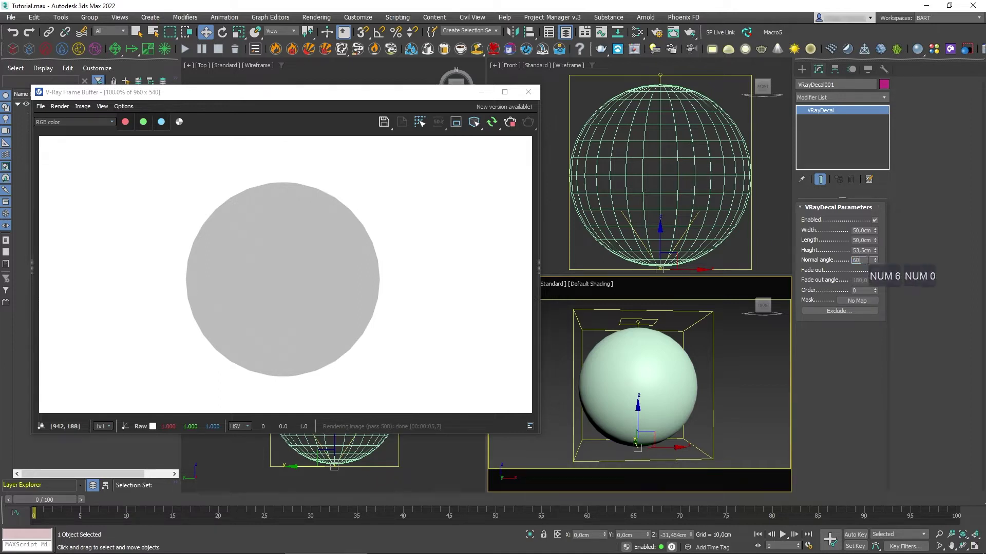
key("Return")
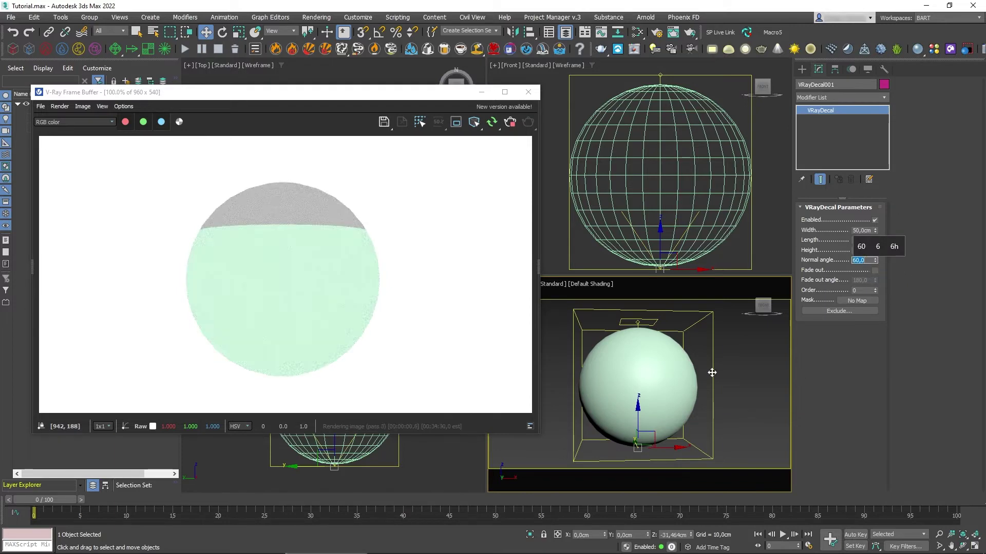
key("alt")
middle_click_drag(689, 351, 692, 362, "alt")
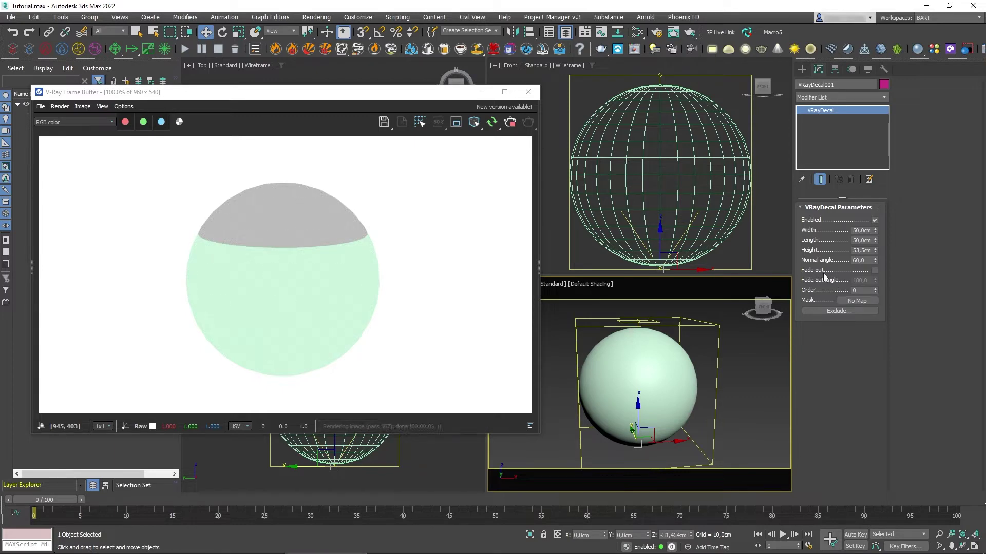
left_click(875, 271)
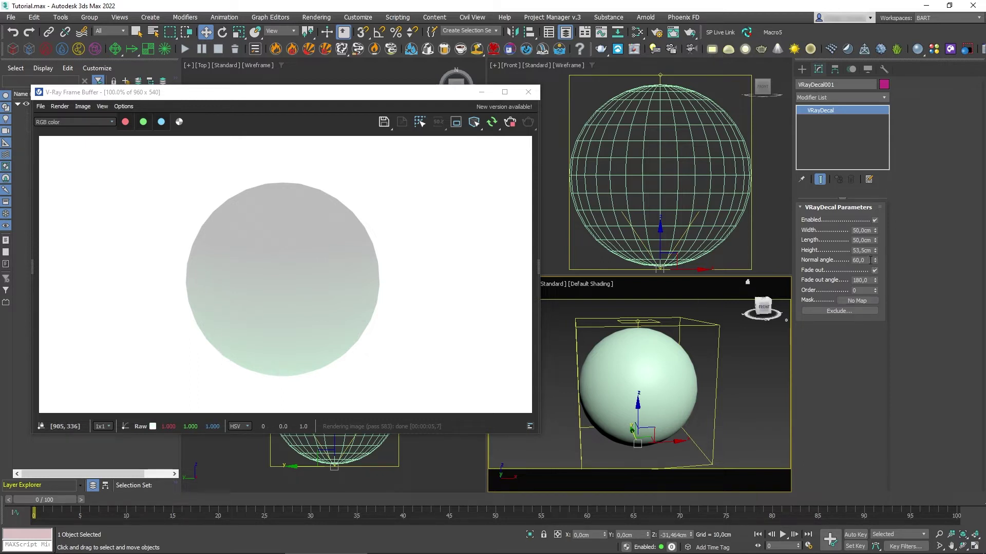
Step: Set the VRayDecal's fade out angle to 90 to preview a softer projection edge
double_click(864, 280)
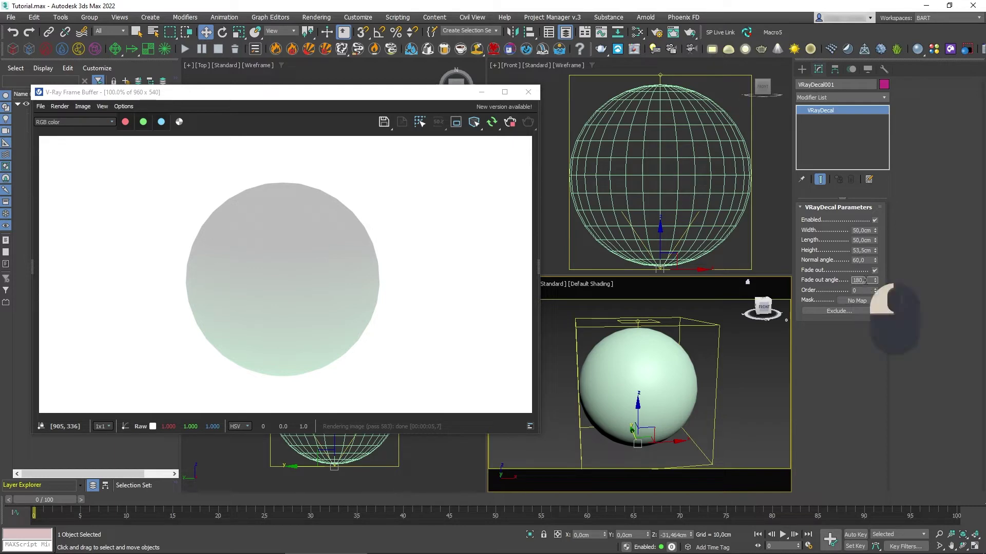
type("90")
key("Return")
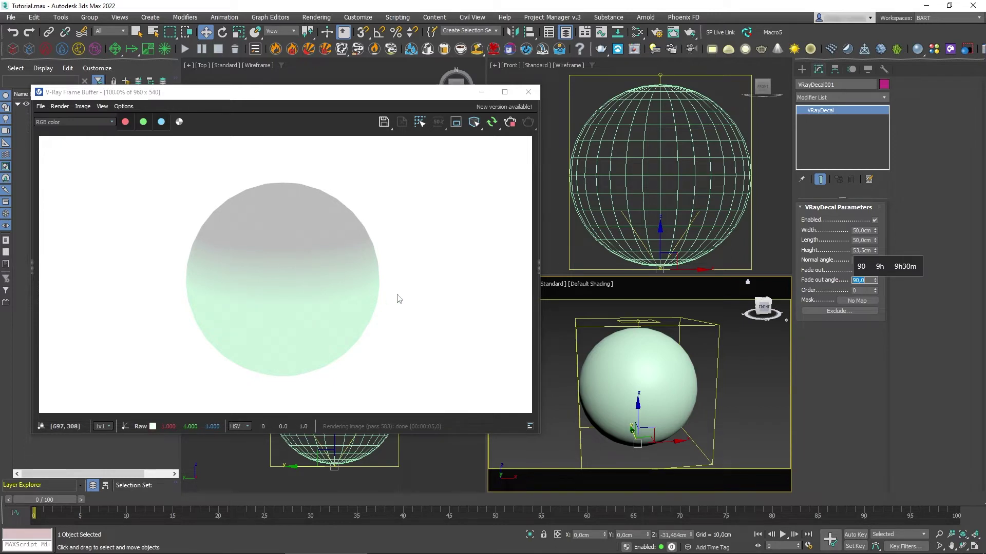
left_click(872, 335)
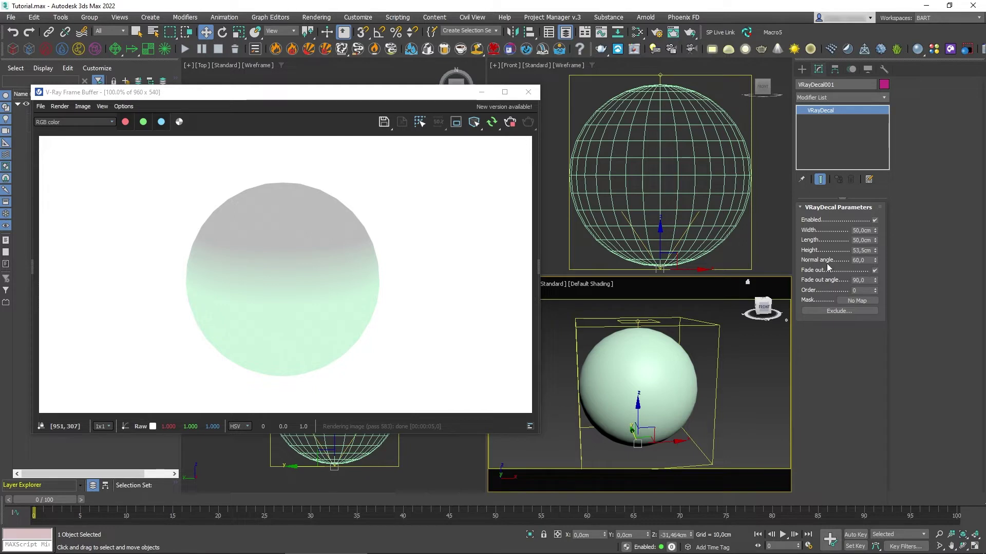
Step: Set both the fade out angle and the normal angle of the VRayDecal to 45
left_click(866, 280)
type("45")
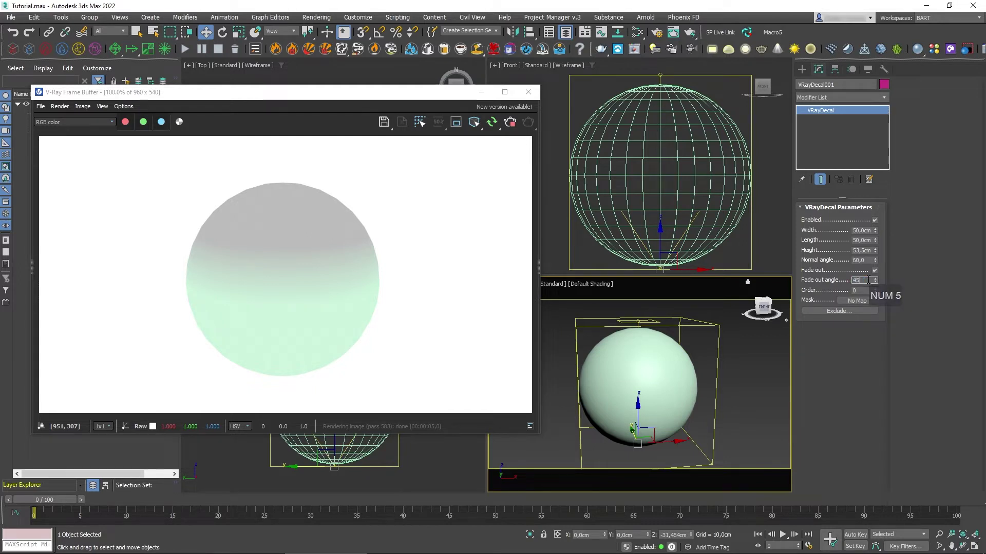
key("Return")
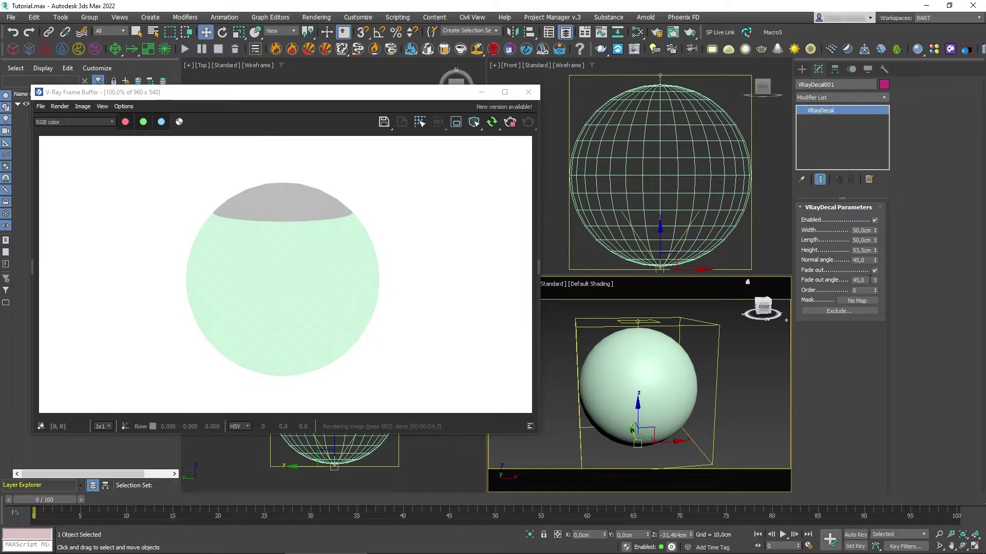
Step: Set the VRayDecal's fade out angle to 60
double_click(868, 279)
type("60")
key("Return")
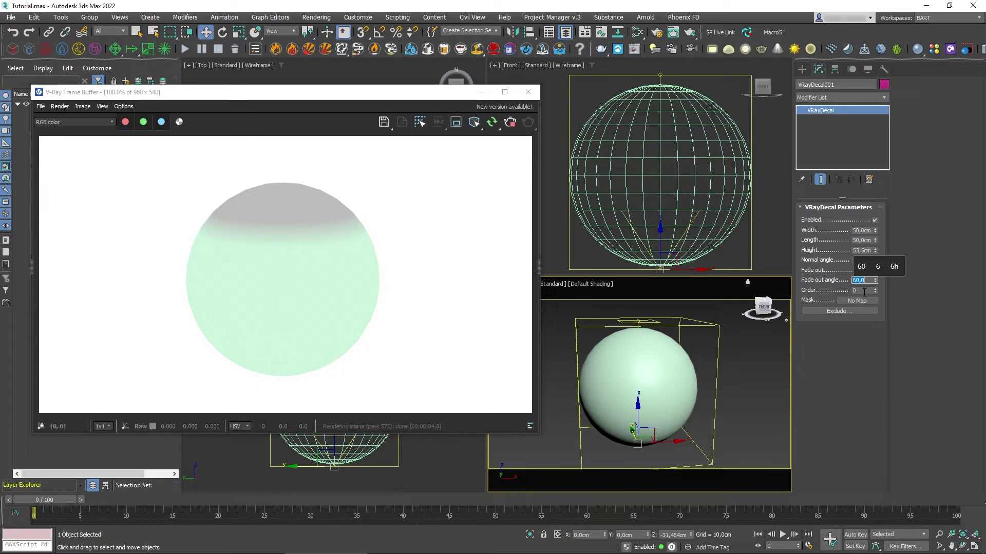
Step: Delete the sphere and close the V-Ray Frame Buffer
left_click(679, 127)
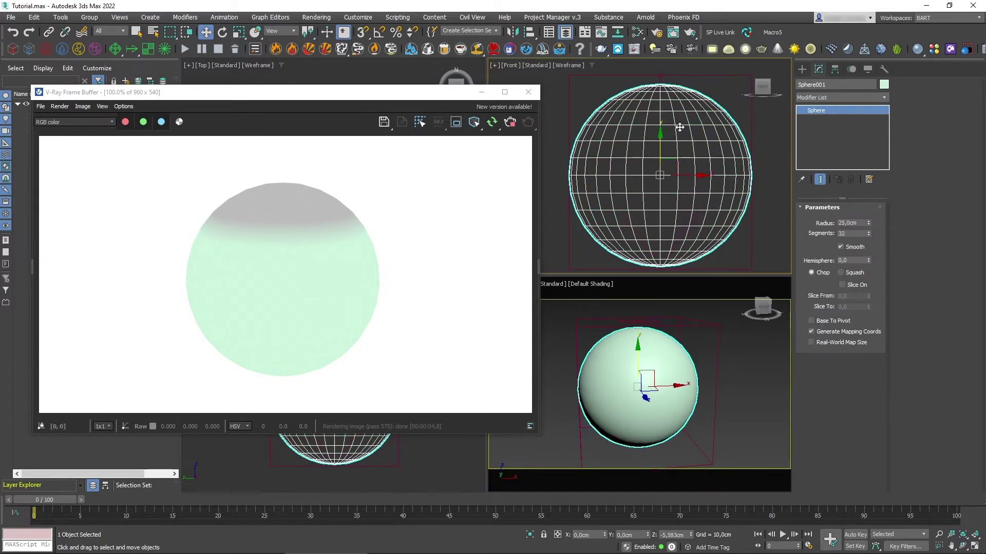
key("Delete")
left_click(528, 93)
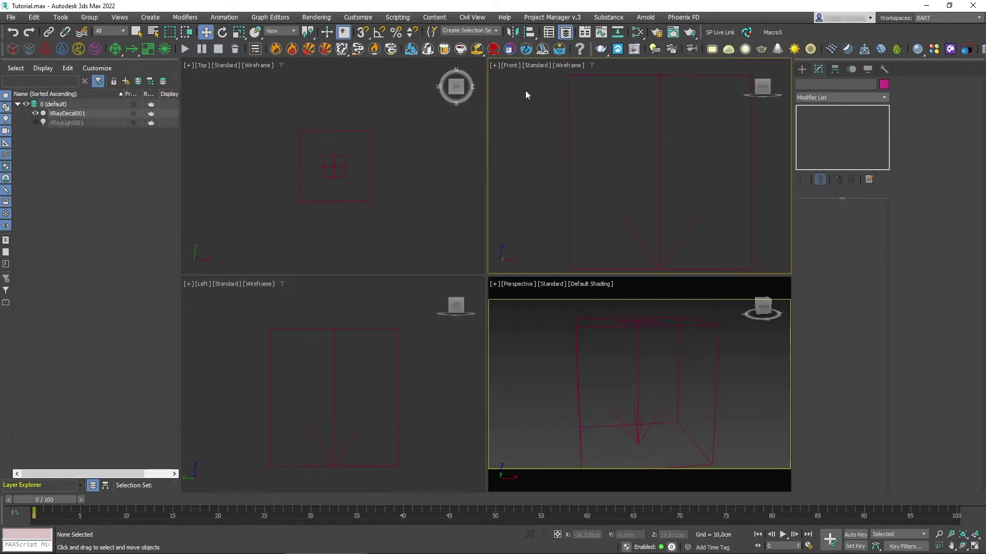
Step: Create a standard primitive plane about 95 cm long and 100 cm wide in the Top view, extending around the VRayDecal
left_click(801, 72)
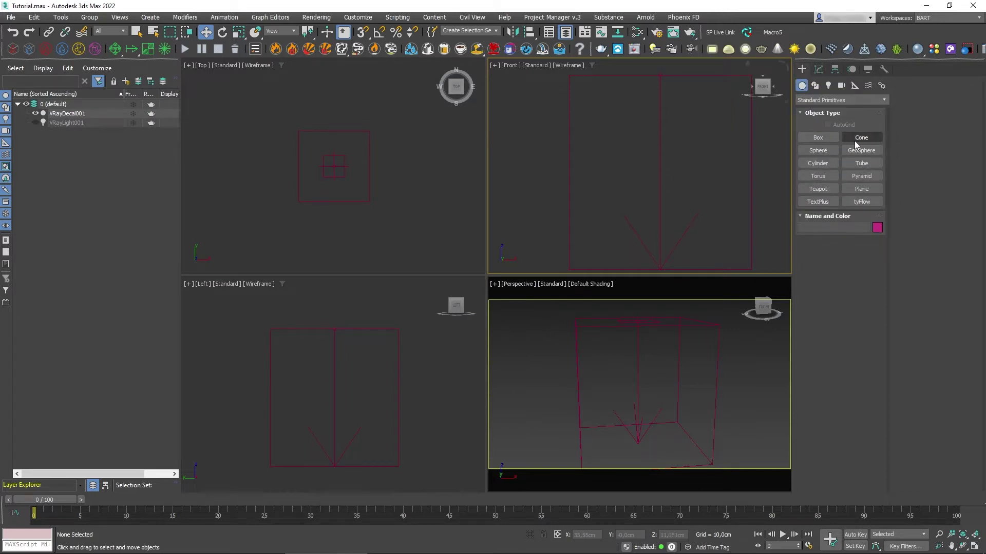
left_click(861, 189)
left_click(269, 111)
left_click_drag(269, 110, 411, 245)
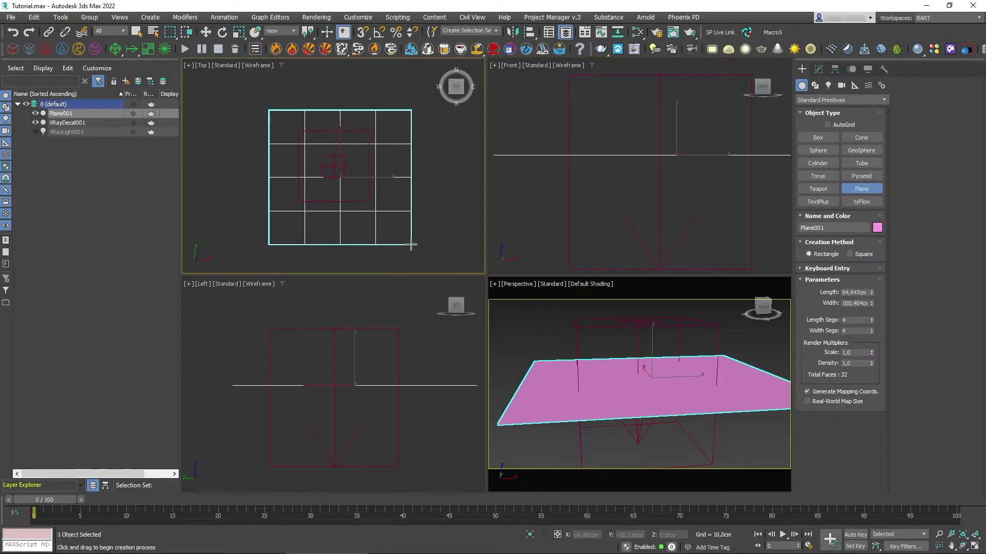
key("w")
middle_click_drag(679, 406, 643, 394, "alt")
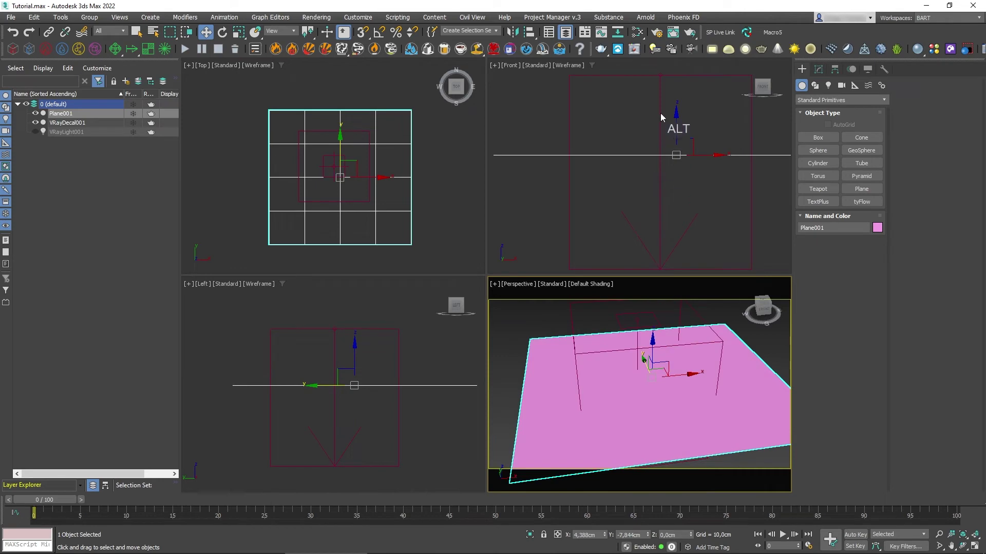
Step: Start interactive rendering in the V-Ray Frame Buffer and frame the decal's projection on the plane from above
left_click(633, 50)
left_click(493, 126)
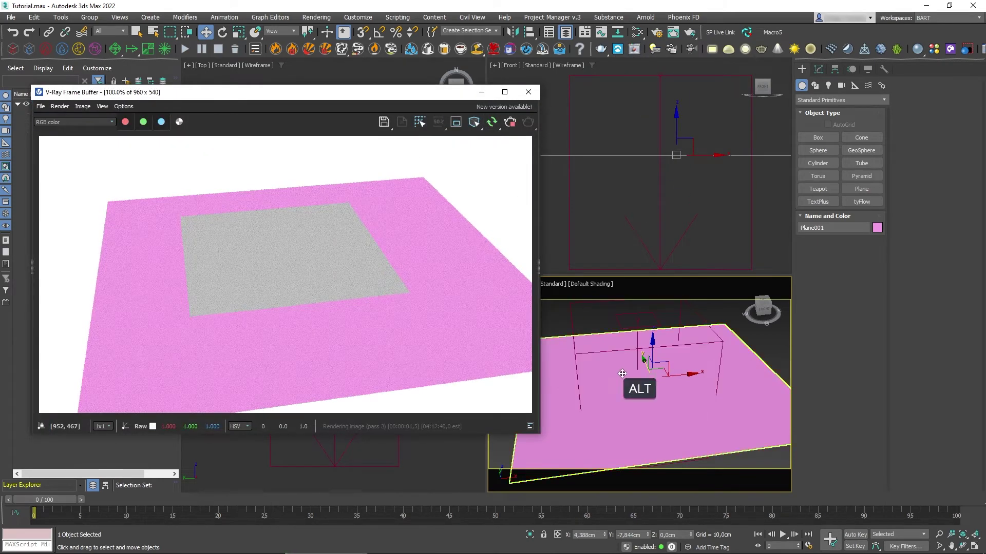
middle_click_drag(624, 379, 618, 365, "alt")
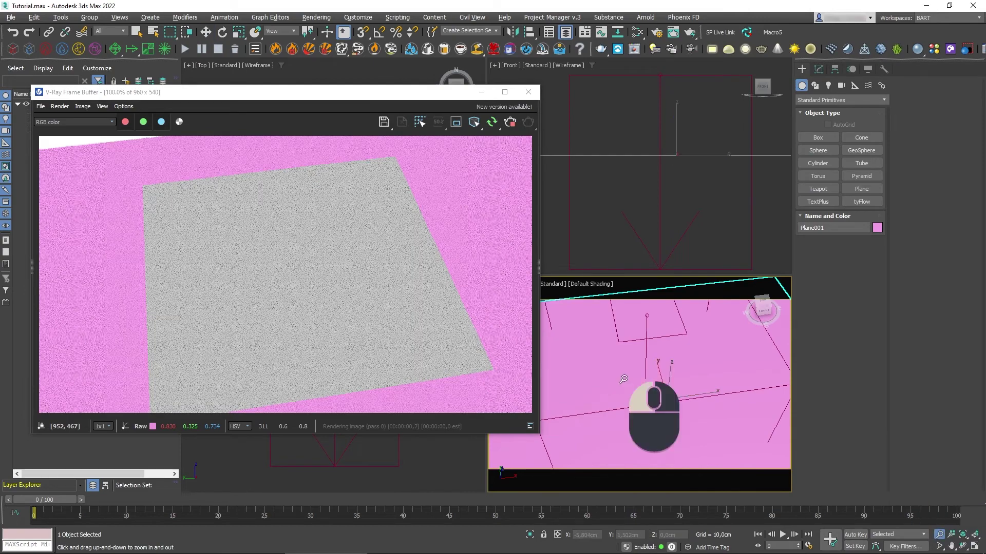
scroll(635, 380, "down", 4)
key("w")
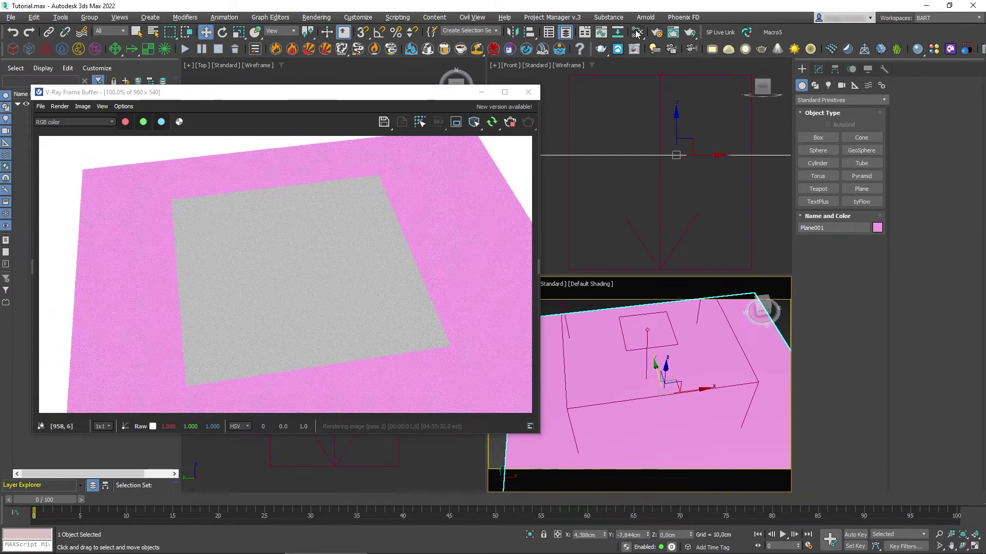
Step: Open the Slate Material Editor and delete the VRayBitmap node that feeds the Color Correction map
left_click(637, 32)
left_click_drag(629, 128, 378, 121)
scroll(315, 290, "down", 5)
middle_click_drag(311, 291, 346, 290)
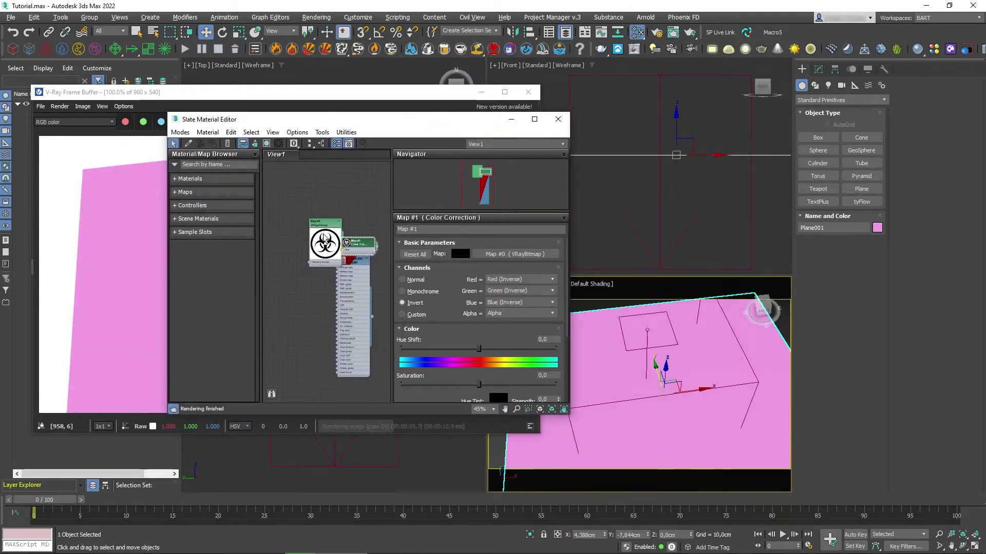
left_click_drag(324, 226, 287, 197)
mouse_move(347, 247)
middle_mouse_down()
mouse_move(308, 279)
mouse_move(339, 287)
mouse_move(351, 261)
middle_mouse_up()
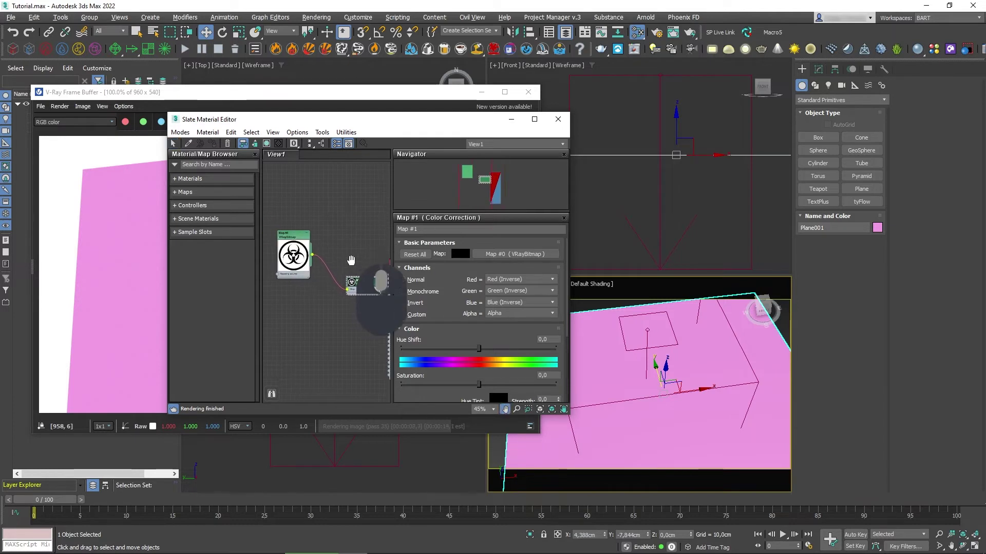
left_click(297, 242)
key("Delete")
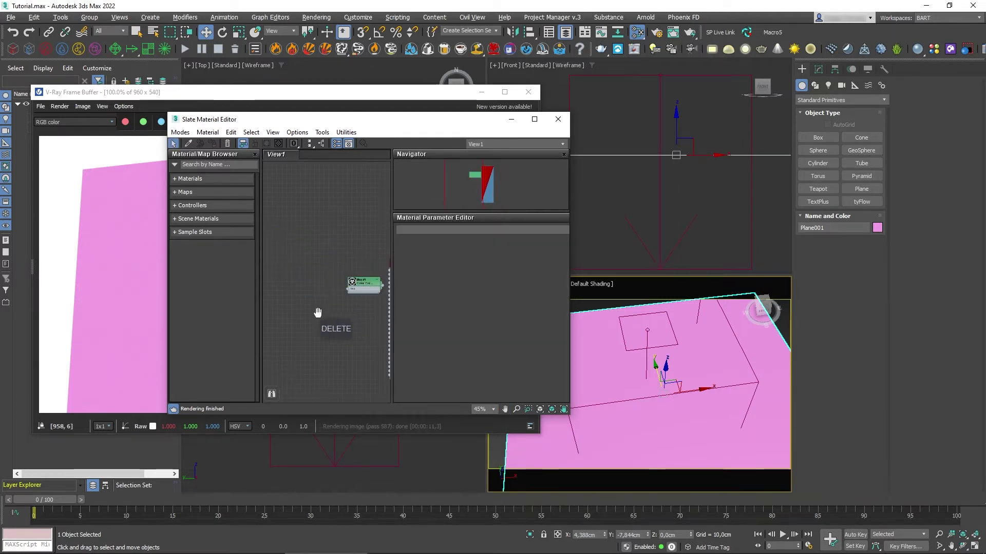
middle_click_drag(314, 317, 256, 287)
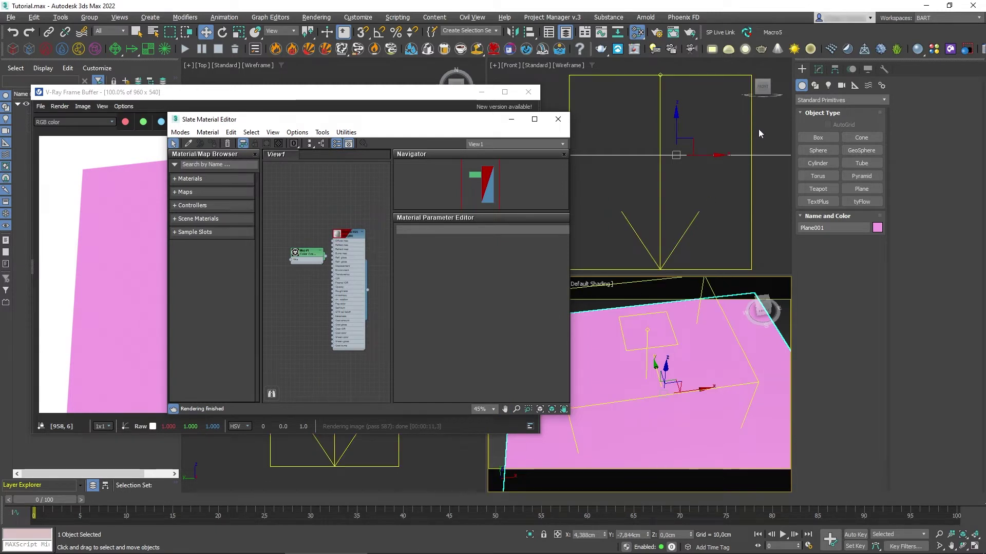
left_click_drag(297, 261, 283, 280)
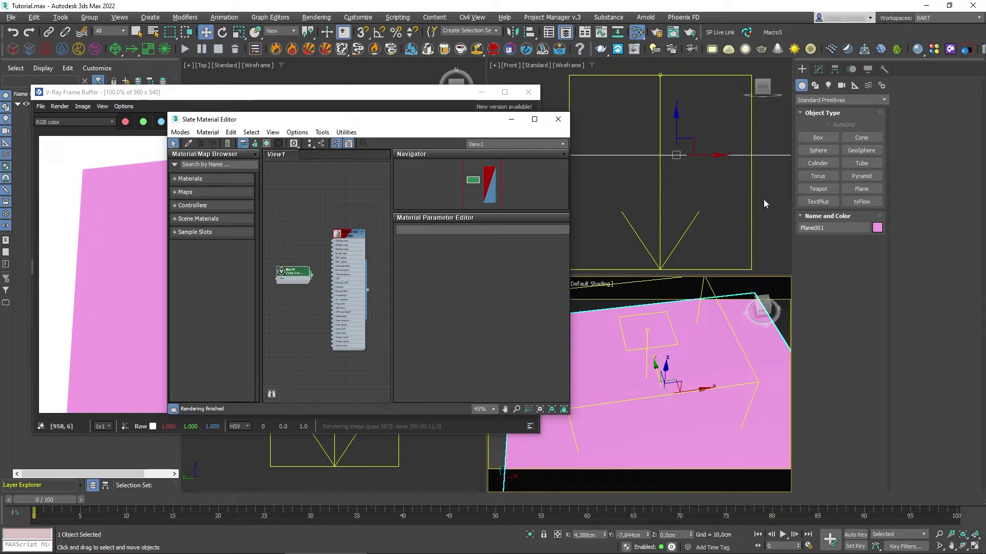
Step: Select the decal in the Front view, rename it VRayDecal Fundo and set its order to 1
left_click_drag(766, 191, 742, 211)
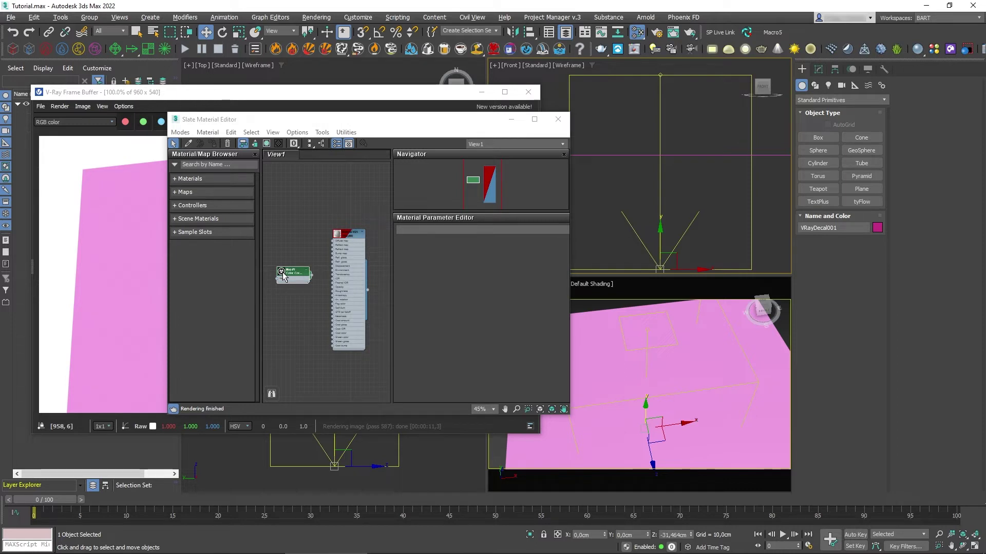
left_click(818, 69)
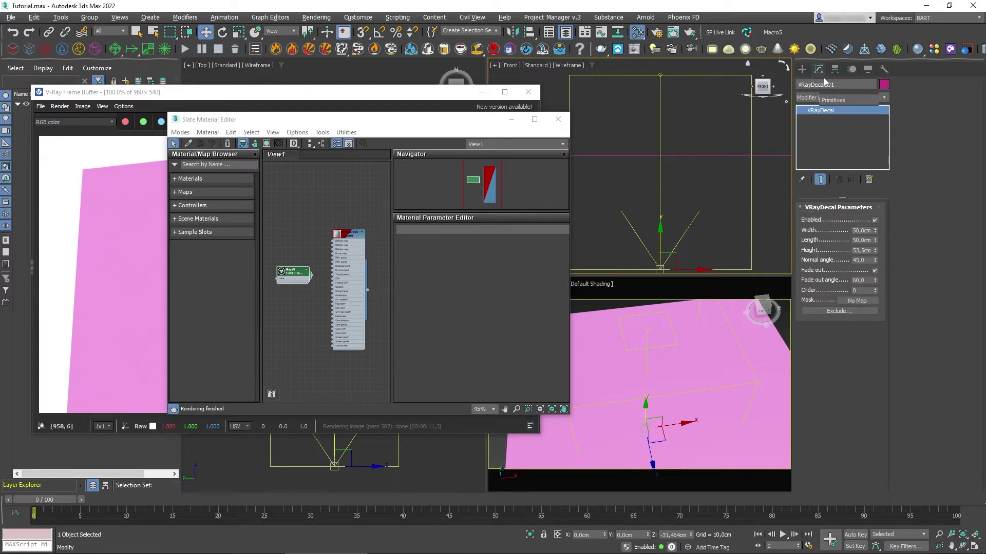
left_click(826, 85)
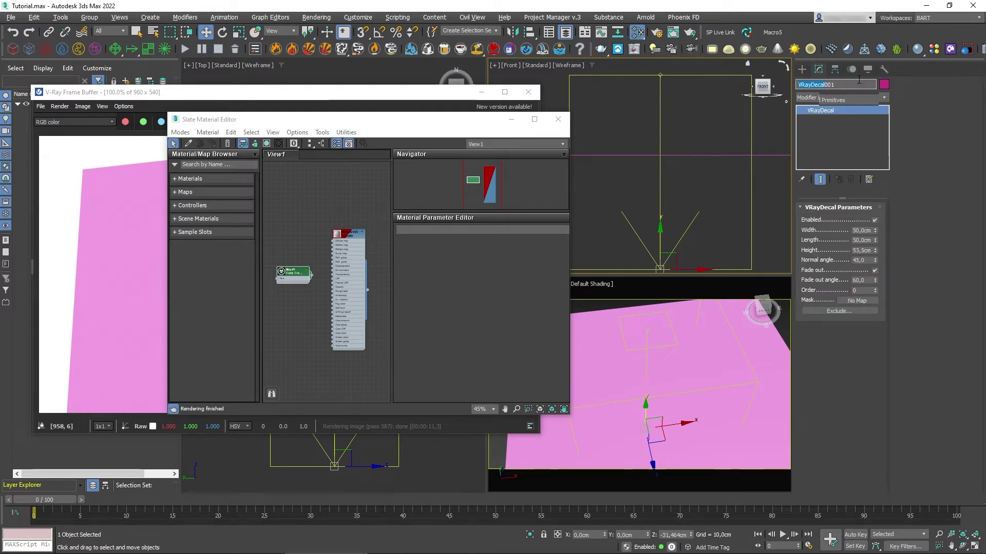
type("VRayDecal ")
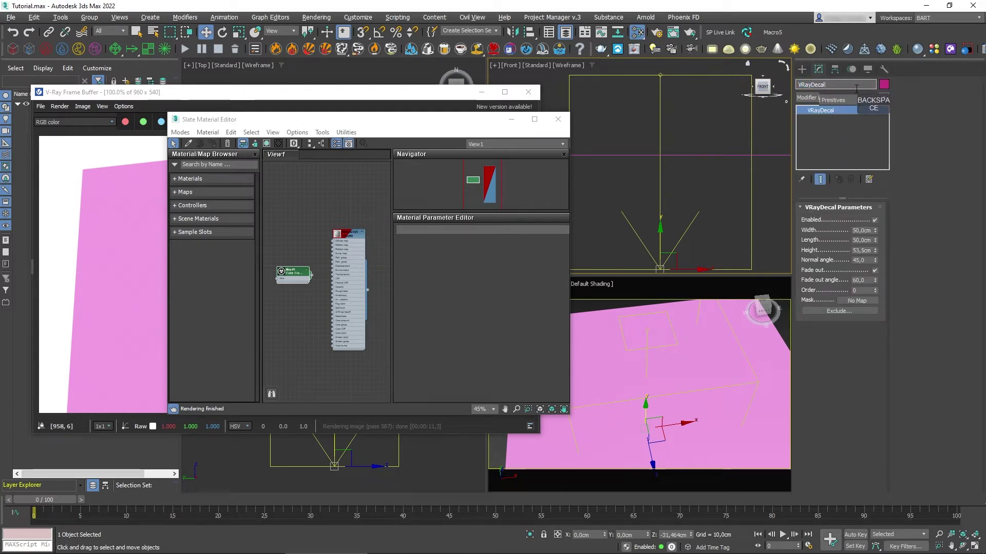
type("Fundo")
key("Return")
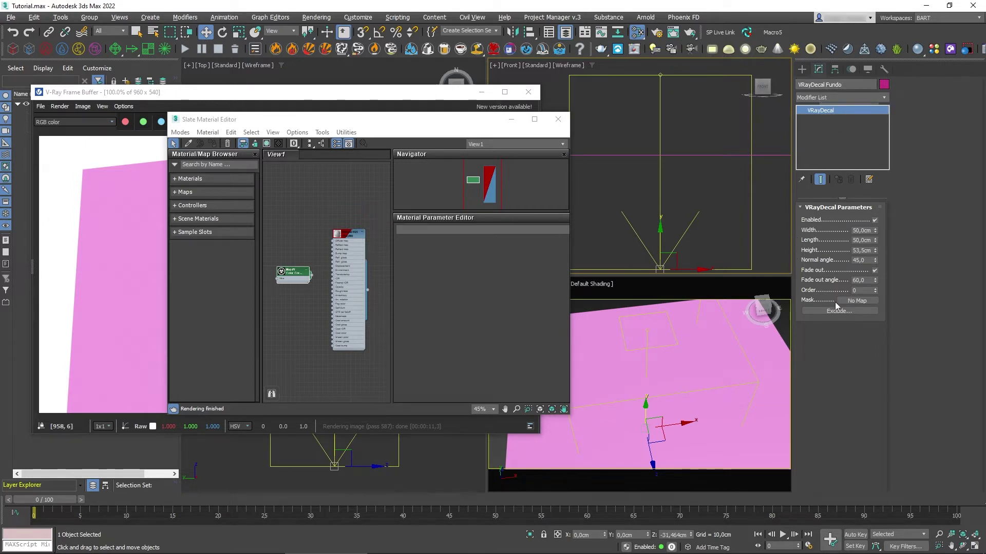
left_click(874, 288)
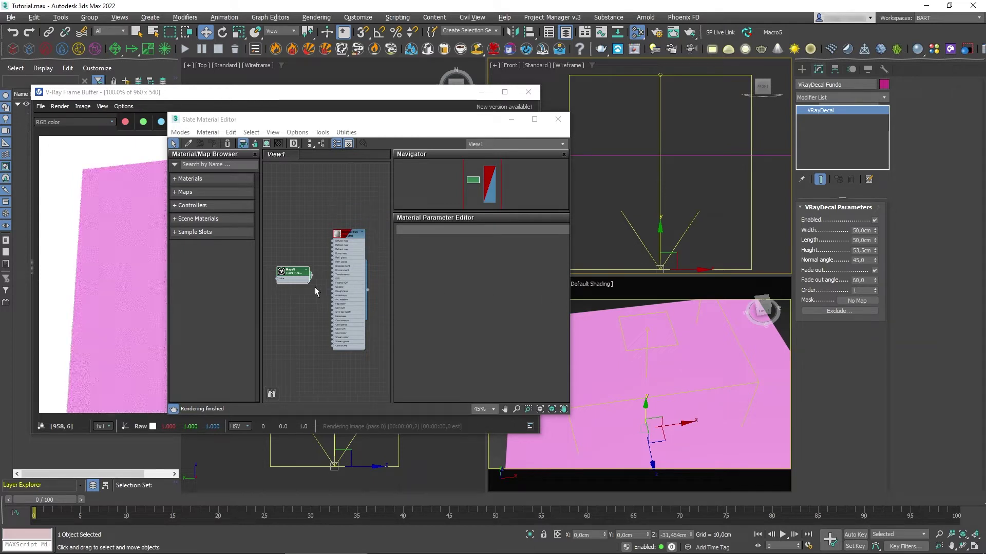
Step: Connect the Color Correction map to the VRayMtl's Opacity input
scroll(300, 251, "up", 2)
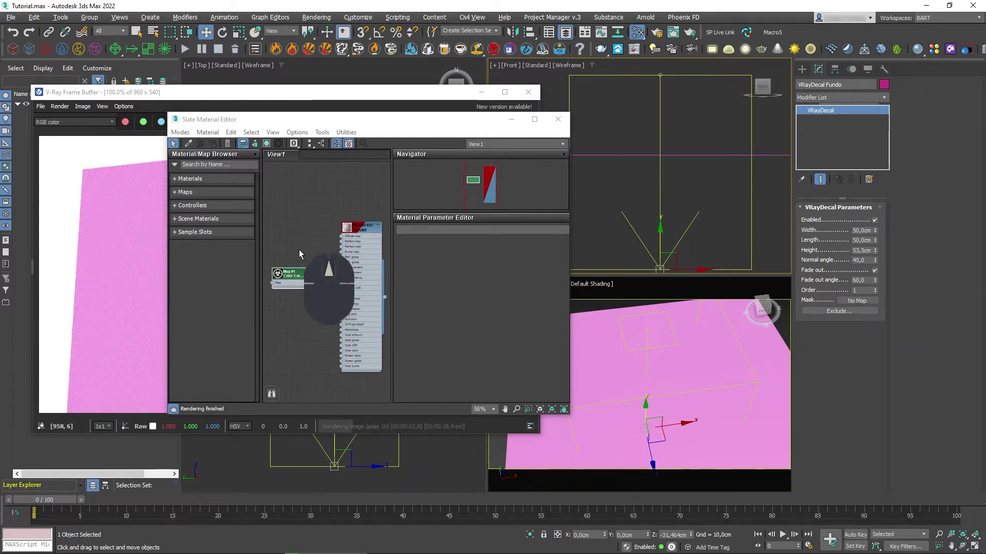
middle_click_drag(299, 250, 312, 250)
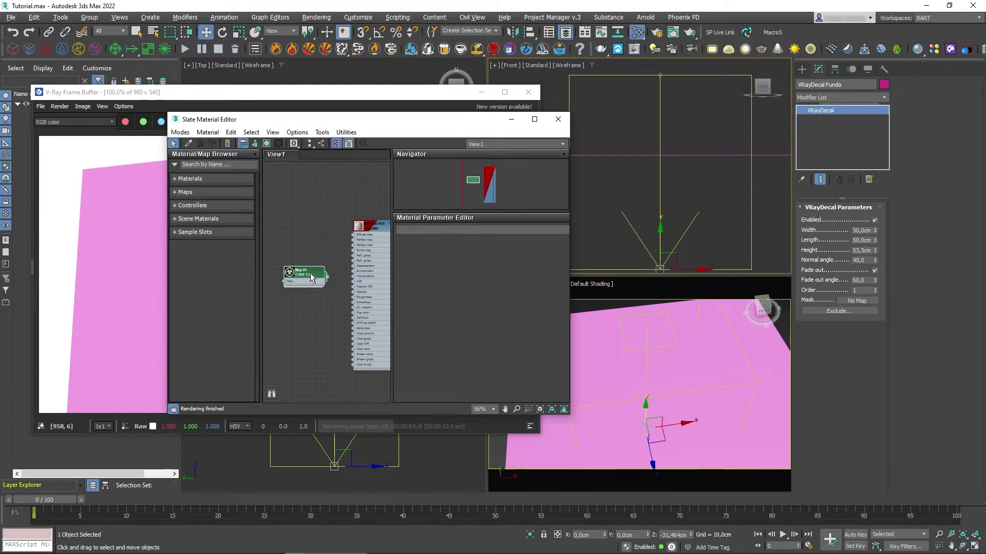
left_click_drag(312, 277, 354, 294)
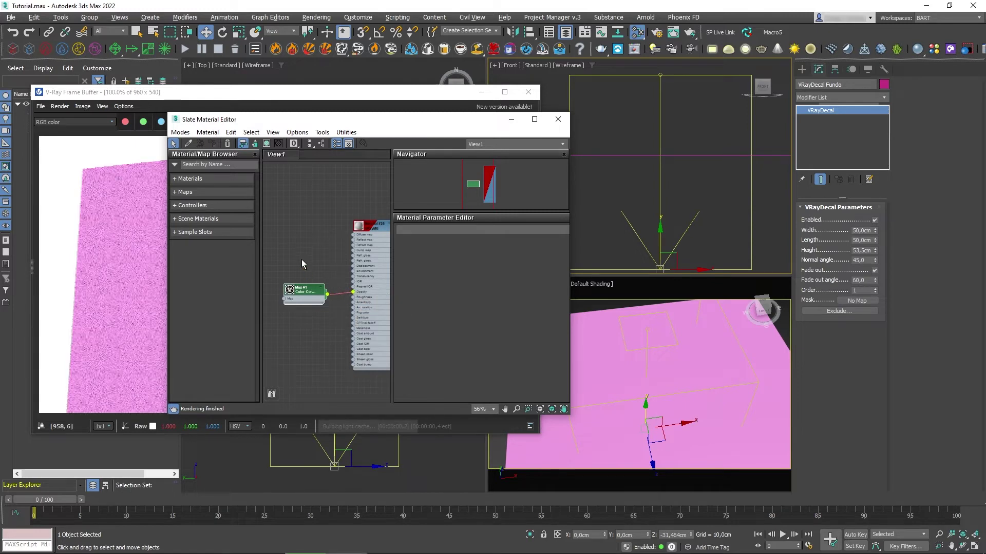
Step: Feed the Color Correction map with a VRayBitmap of Fundo.jpg and uncover the render of the decal
middle_click_drag(301, 260, 331, 253)
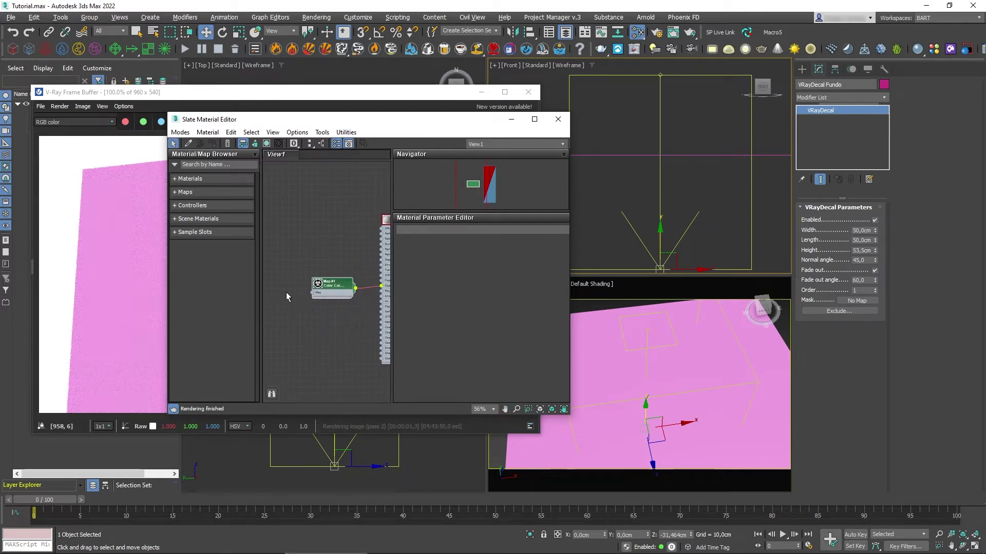
mouse_move(312, 292)
left_mouse_down()
mouse_move(336, 359)
mouse_move(292, 293)
left_mouse_up()
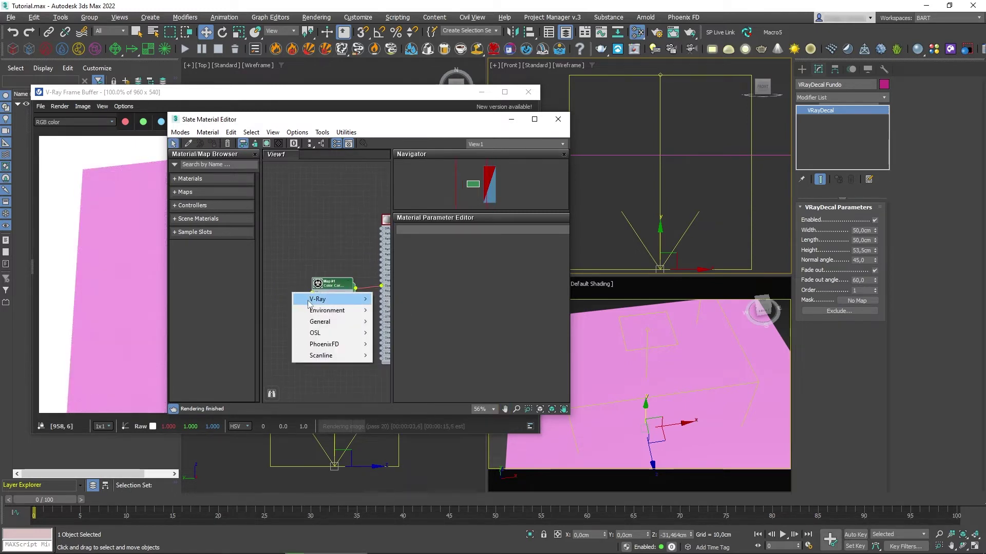
mouse_move(317, 299)
left_click(407, 240)
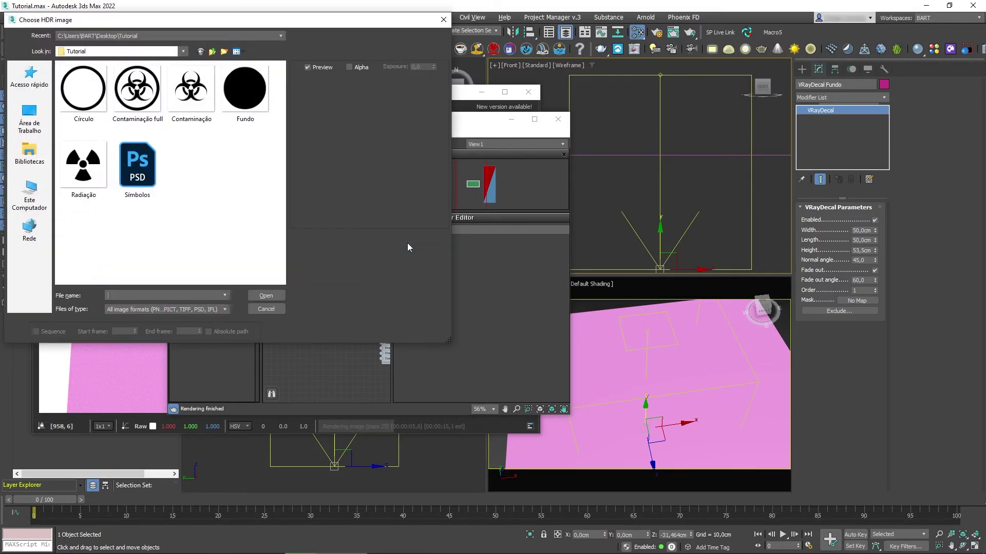
double_click(260, 113)
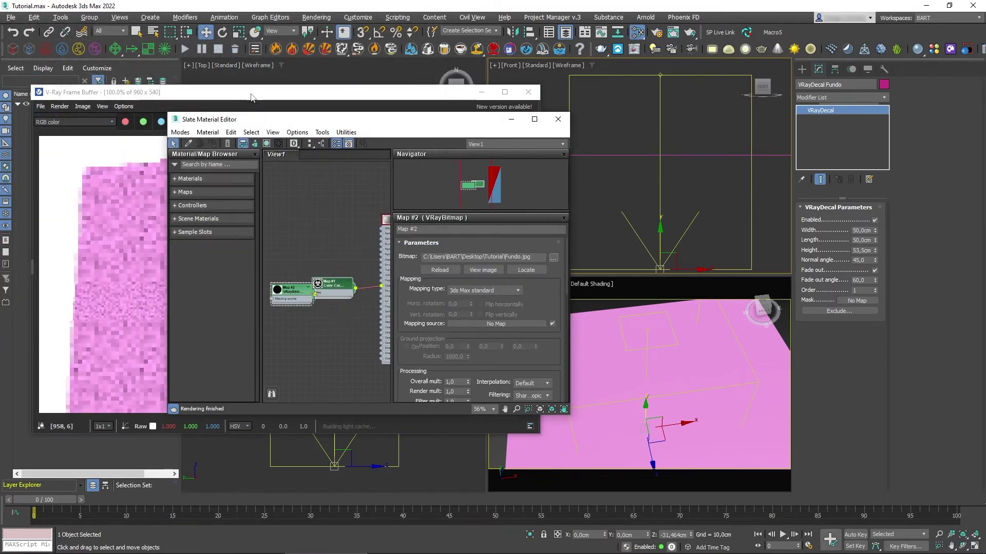
left_click_drag(300, 288, 283, 276)
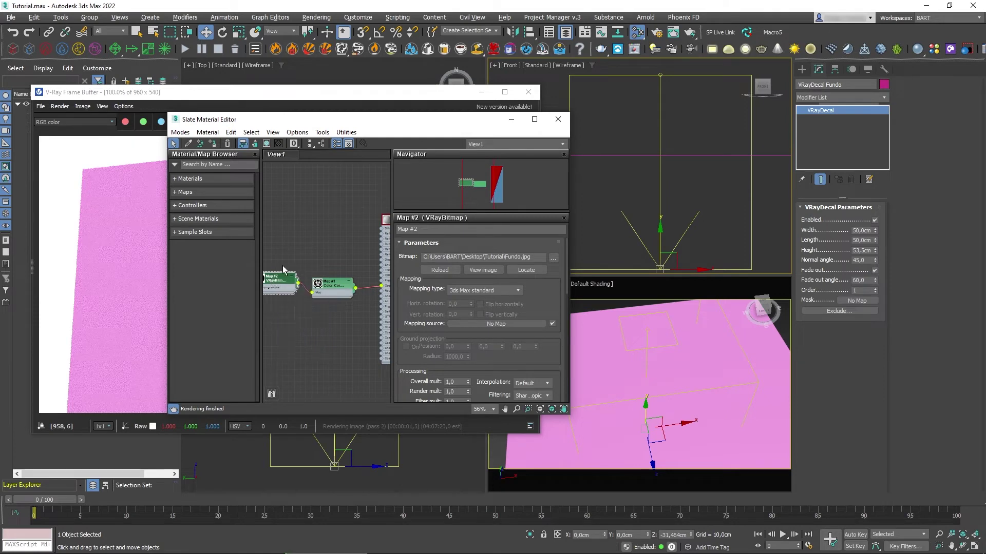
left_click_drag(379, 126, 698, 130)
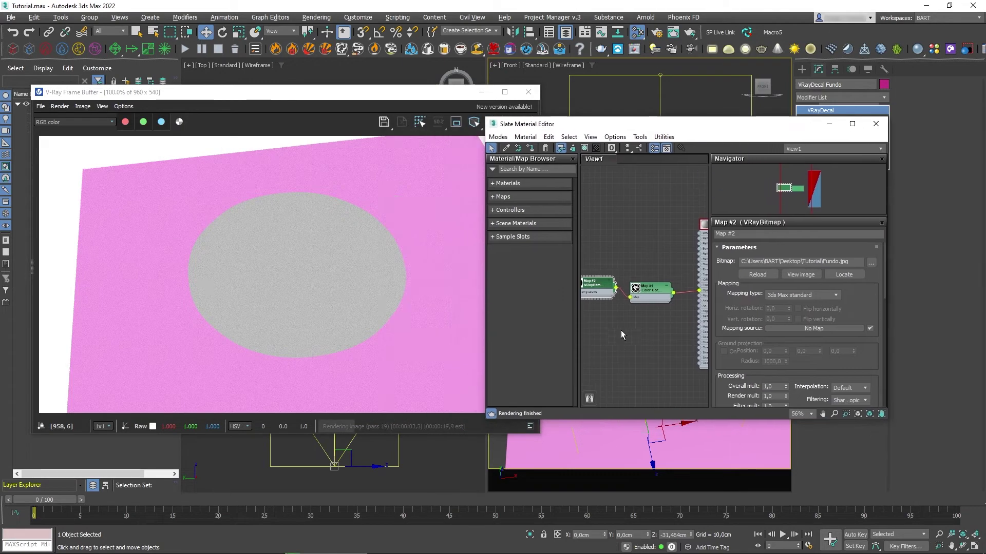
Step: Set the VRayMtl's diffuse color to yellow with red 255, green 204 and blue 0
middle_click_drag(605, 265, 624, 263)
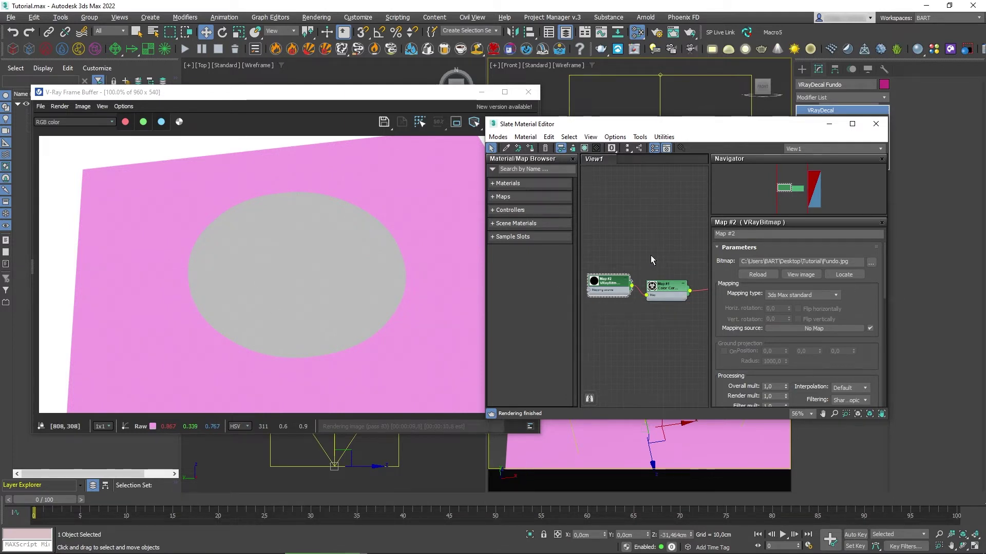
middle_click_drag(651, 255, 605, 254)
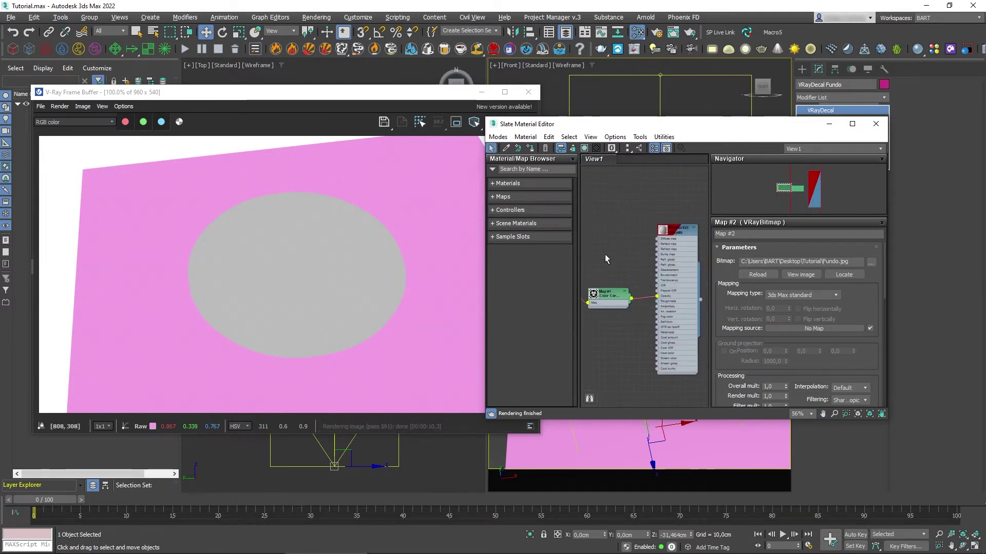
left_click(676, 229)
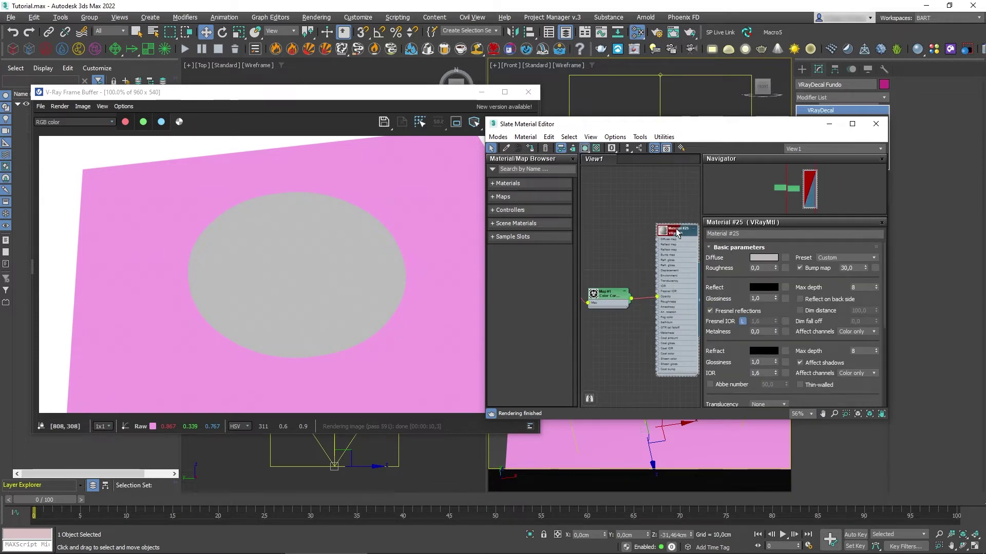
left_click(759, 261)
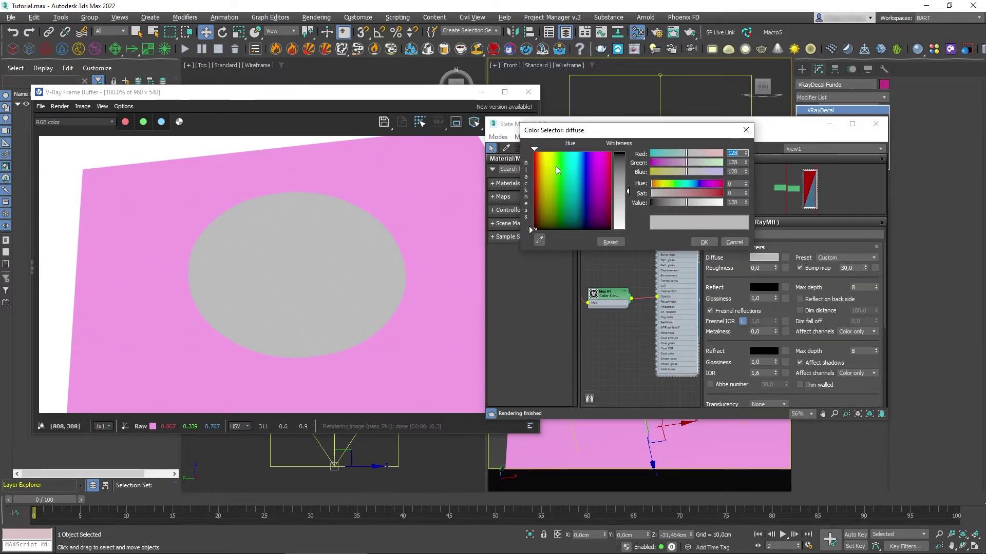
left_click(544, 153)
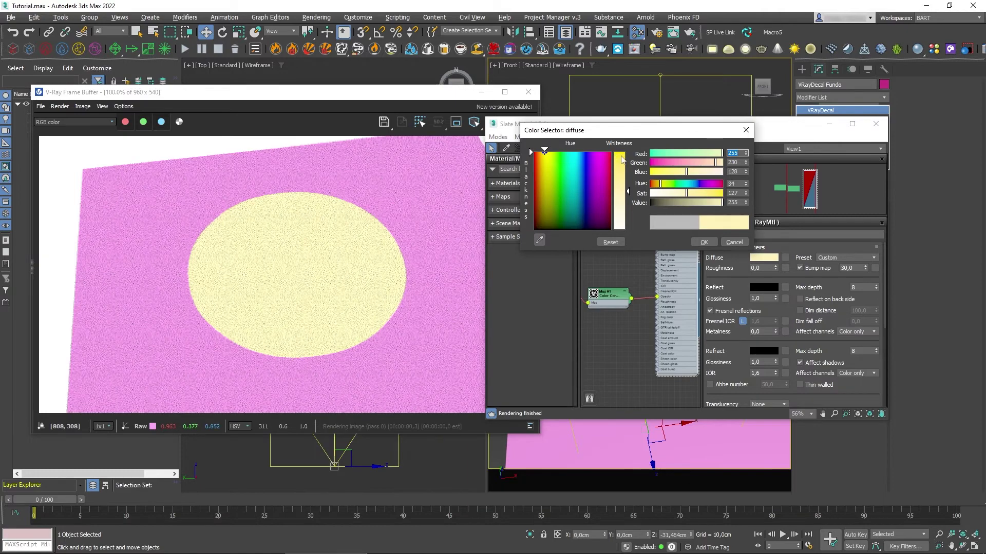
left_click(622, 153)
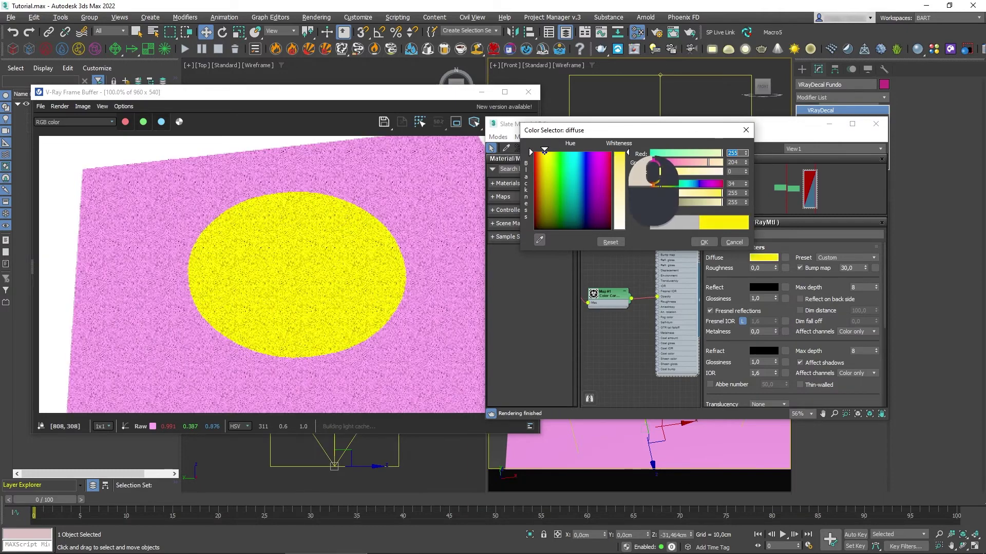
left_click(705, 242)
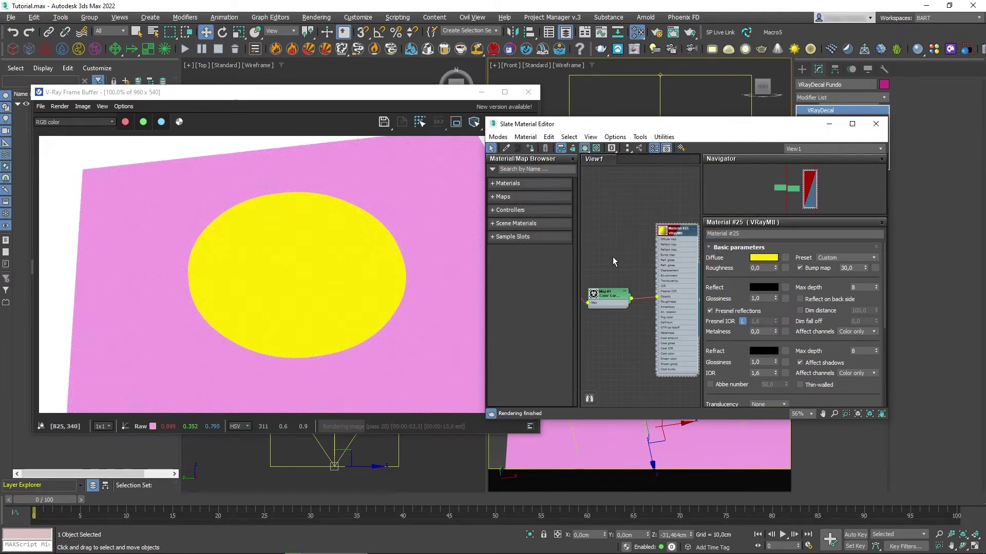
Step: Duplicate the yellow VRayMtl below the original and disconnect the copy from the Color Correction map
middle_click_drag(613, 257, 629, 218)
scroll(651, 254, "down", 2)
left_click(682, 195)
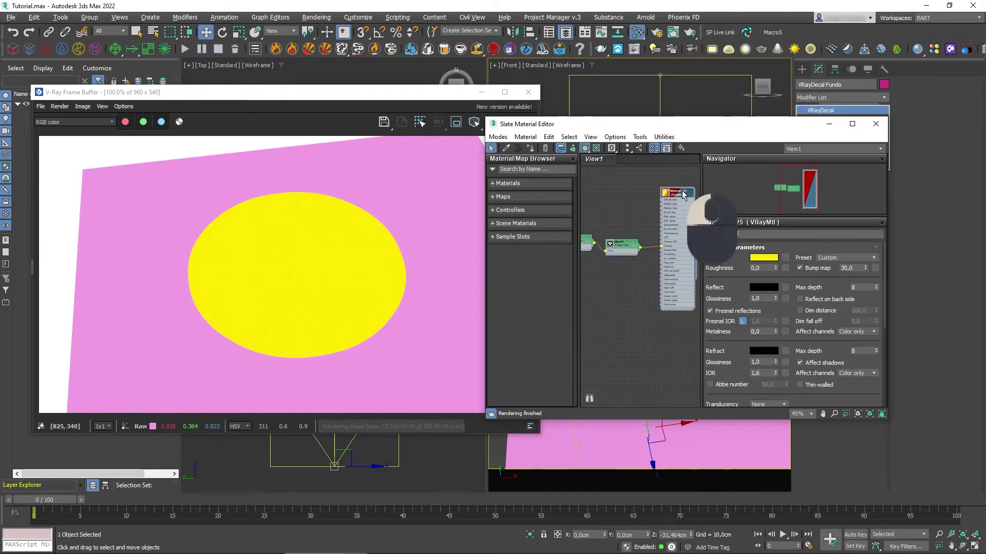
left_click_drag(680, 193, 678, 326, "shift")
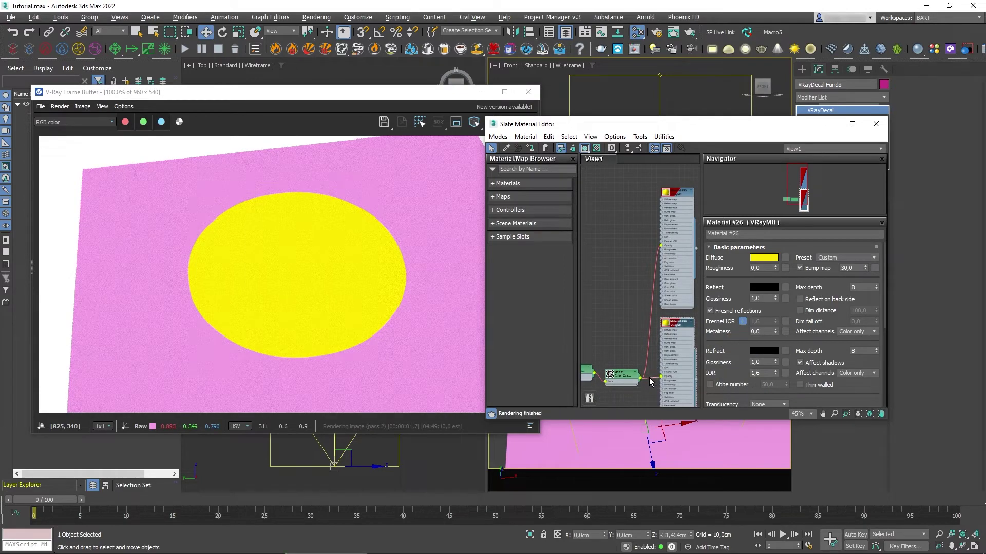
left_click(648, 377)
key("Delete")
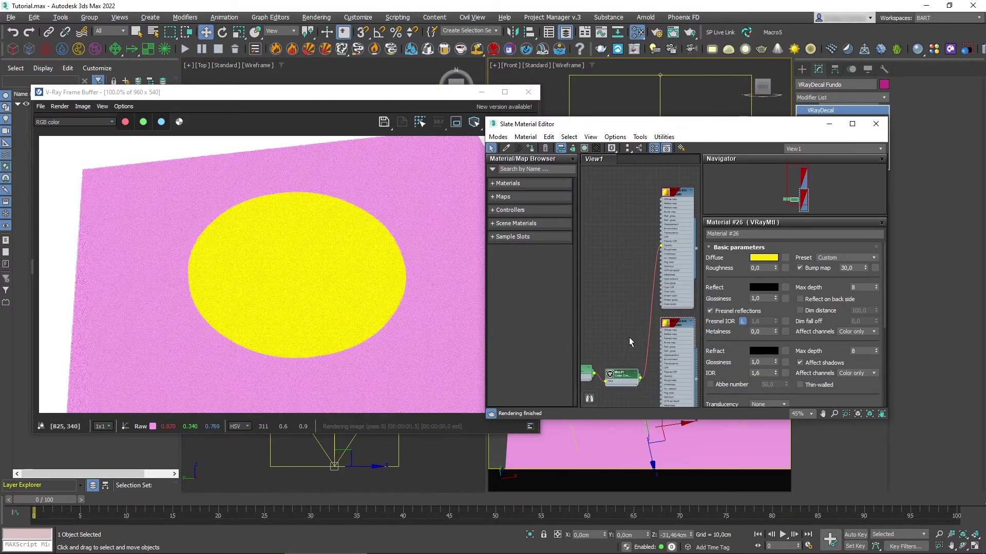
Step: Move the Color Correction node back beside the original material and place a copy, disconnected from the bitmap, beside the duplicate material
mouse_move(622, 375)
left_mouse_down()
mouse_move(614, 229)
mouse_move(614, 363)
left_mouse_up()
left_click(614, 212)
left_click(609, 239)
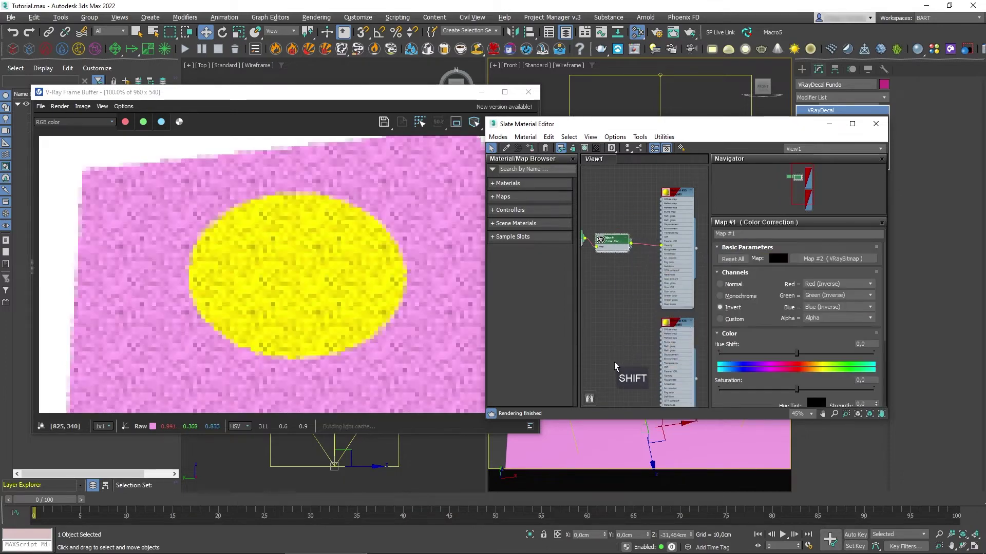
left_click_drag(612, 238, 617, 356, "shift")
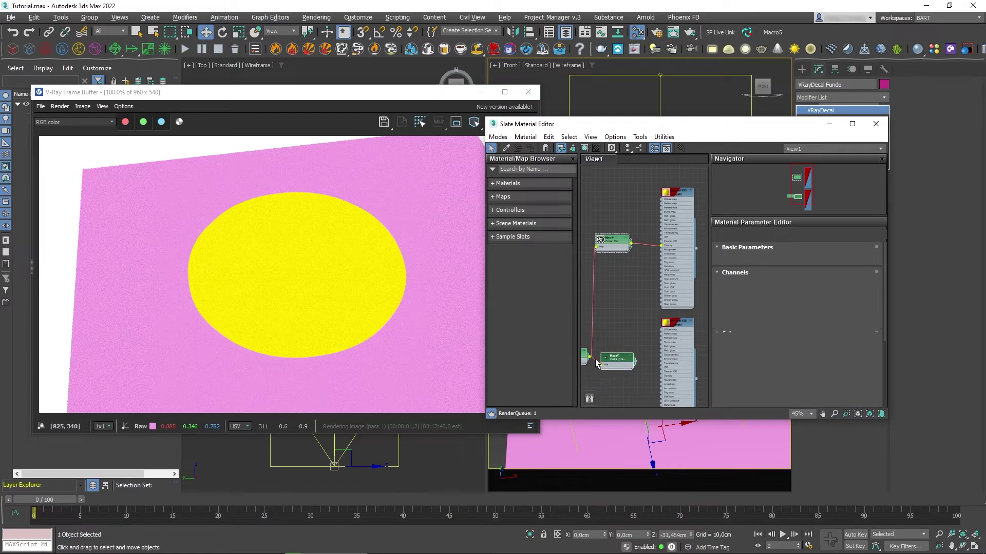
left_click(595, 360)
key("Delete")
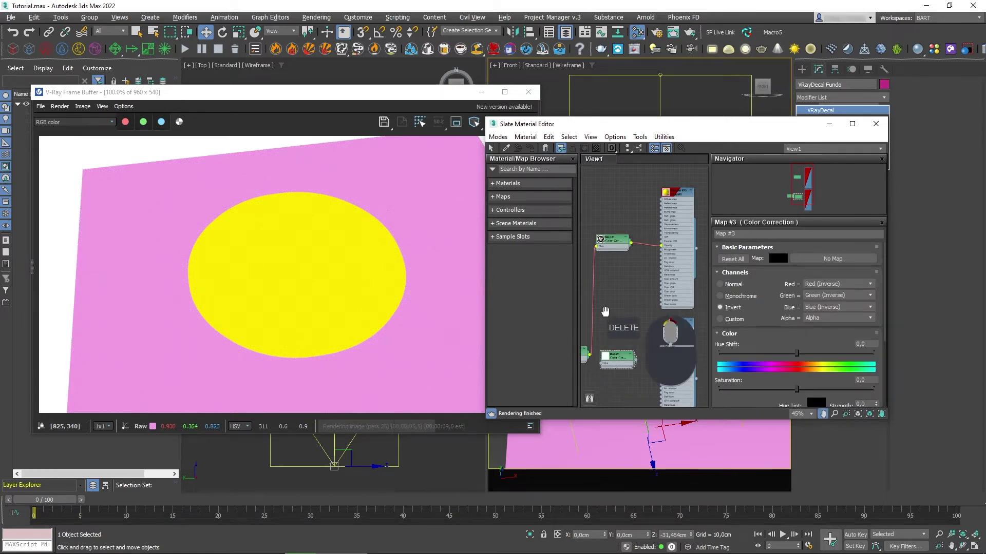
Step: Move the Fundo.jpg bitmap node up beside the original Color Correction node
middle_click_drag(605, 310, 642, 302)
left_click(610, 343)
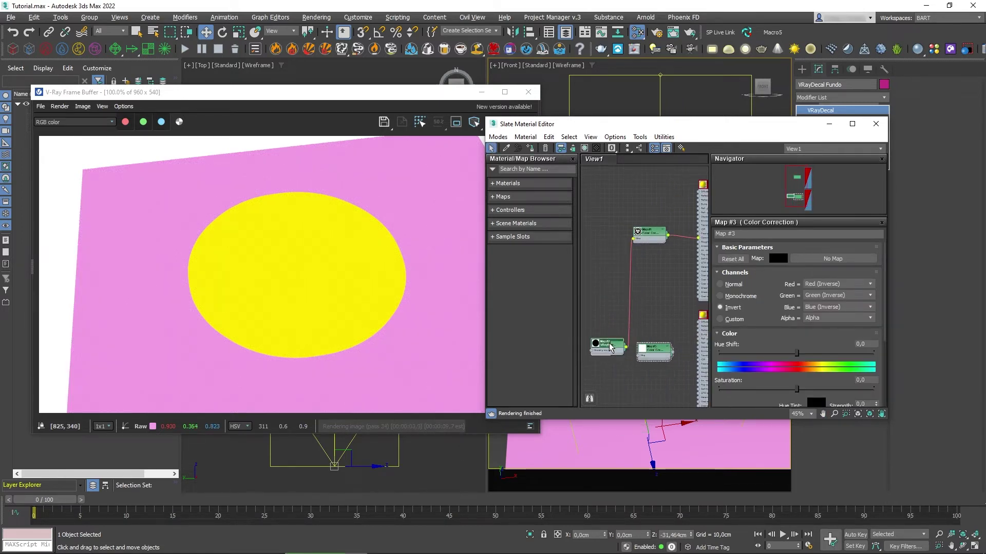
left_click_drag(611, 345, 603, 228)
middle_click_drag(673, 350, 622, 308)
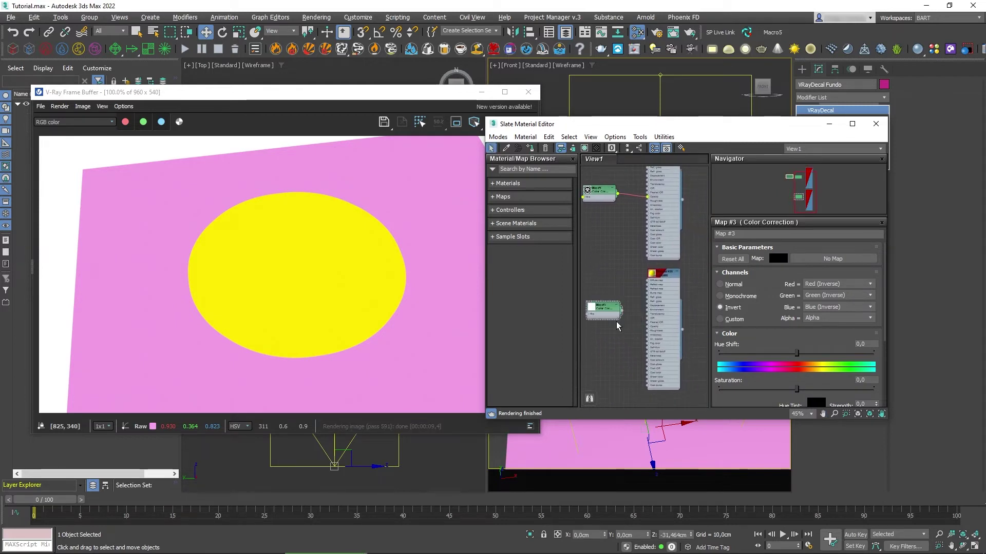
Step: Connect the copied Color Correction to the duplicate material's opacity and feed it a new VRayBitmap loading Círculo.jpg
mouse_move(621, 312)
left_mouse_down()
mouse_move(638, 359)
mouse_move(648, 329)
mouse_move(607, 321)
left_mouse_up()
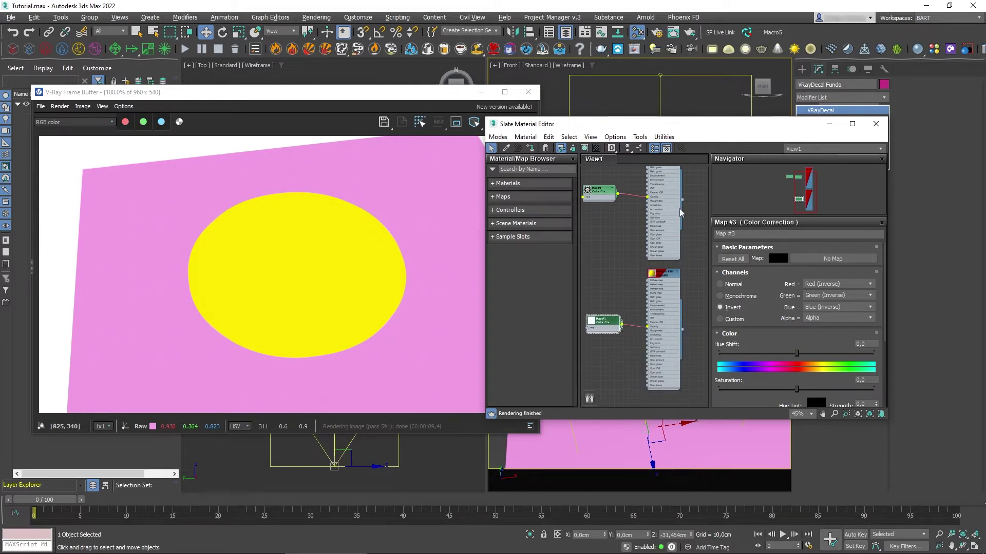
middle_click_drag(607, 292, 618, 292)
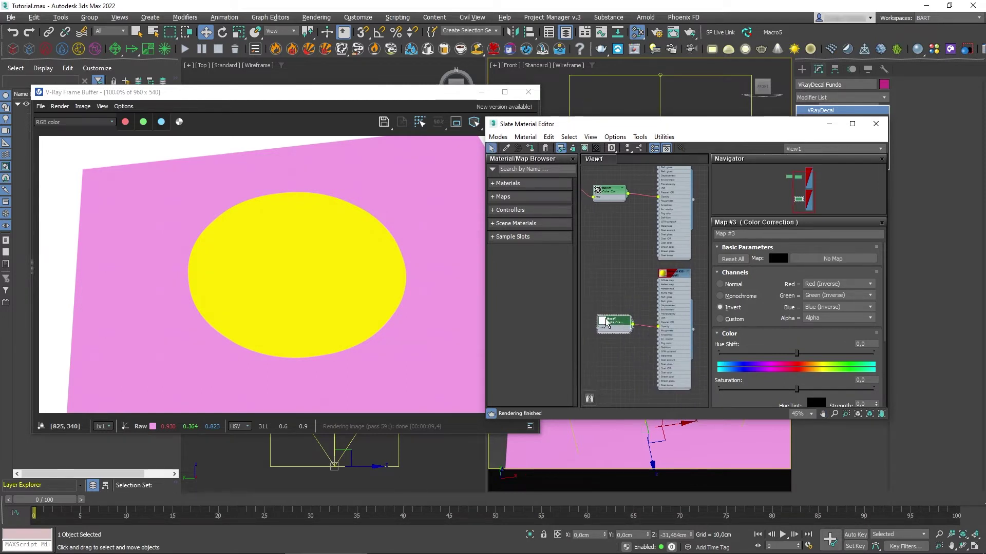
left_click_drag(598, 329, 587, 330)
mouse_move(616, 335)
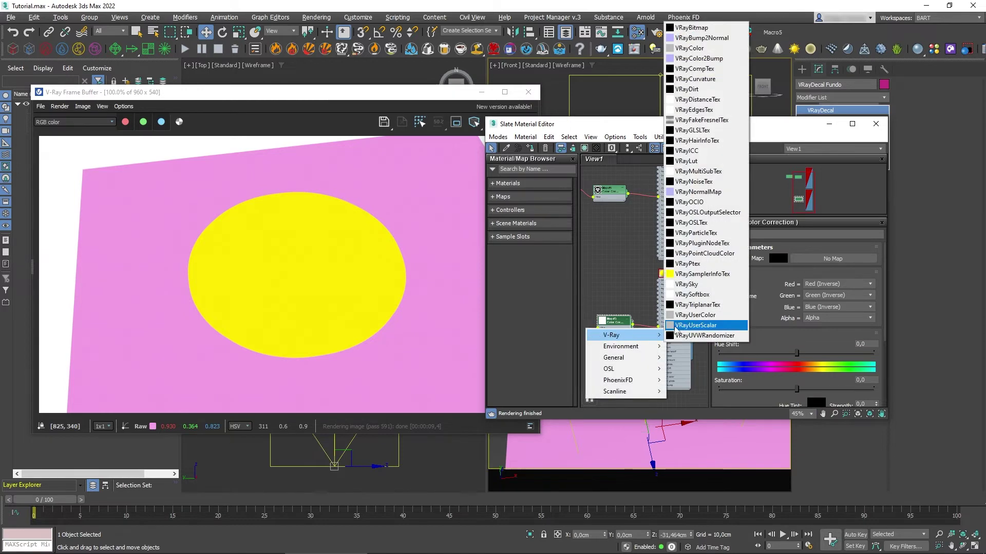
left_click(708, 28)
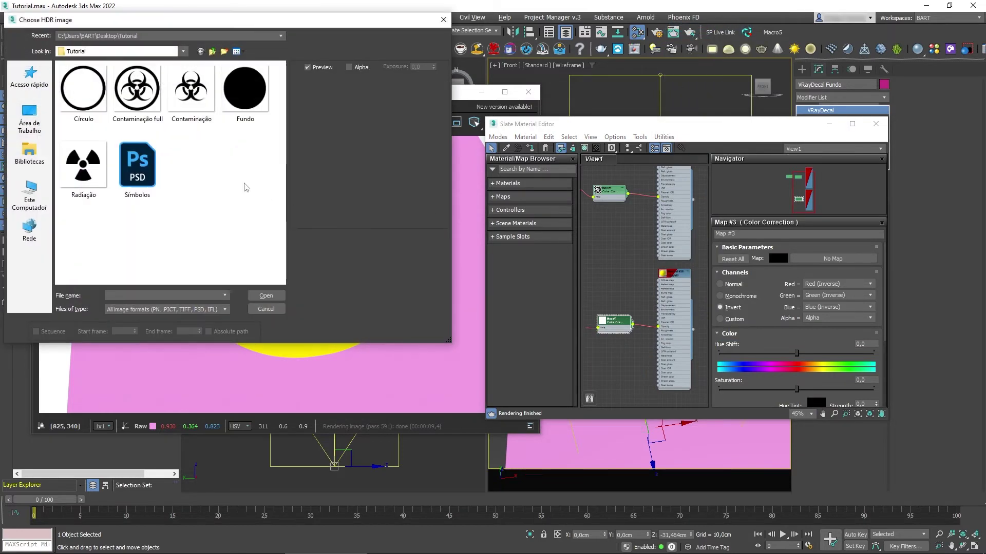
double_click(83, 89)
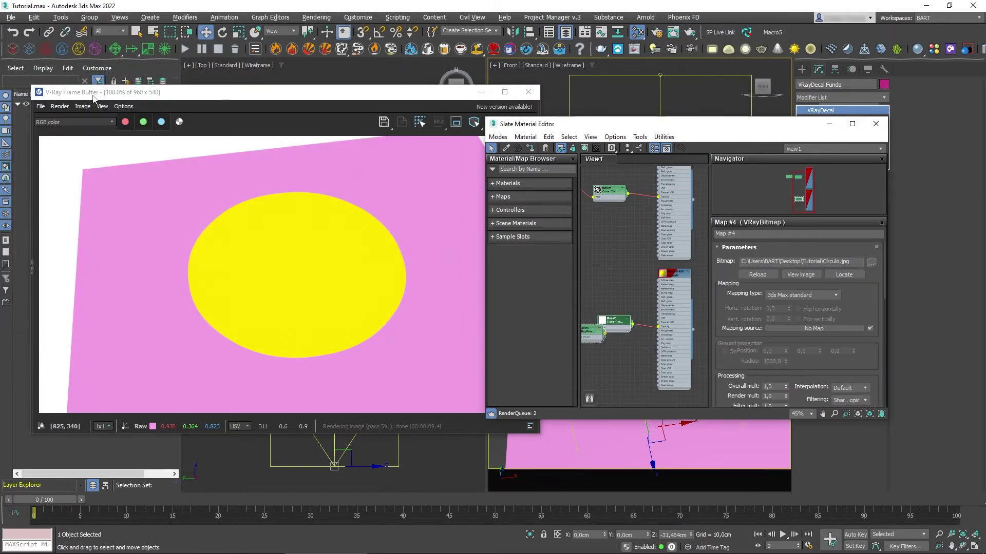
middle_click_drag(620, 287, 656, 286)
left_click_drag(626, 331, 607, 321)
middle_click_drag(692, 307, 666, 307)
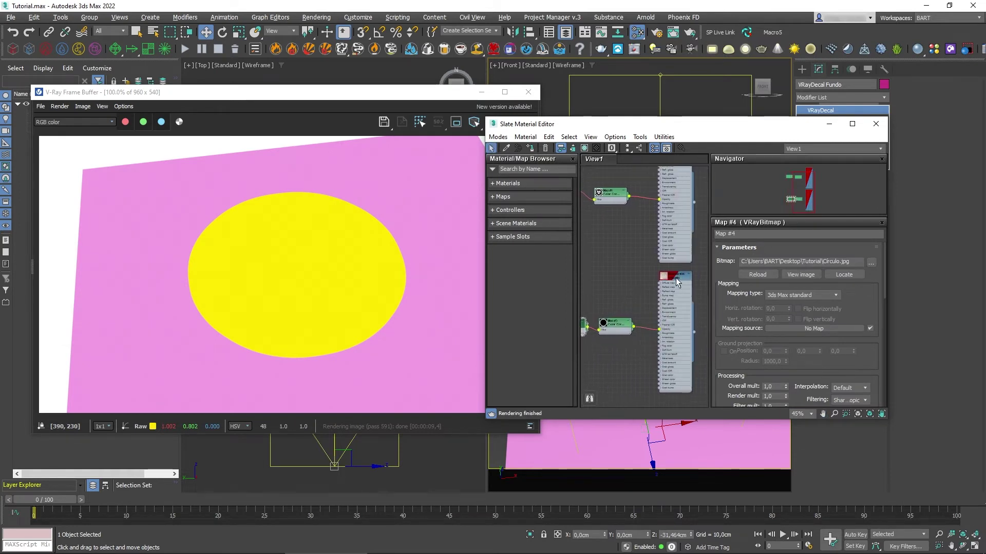
Step: Set the duplicate VRayMtl's diffuse color to black
double_click(675, 279)
left_click(774, 260)
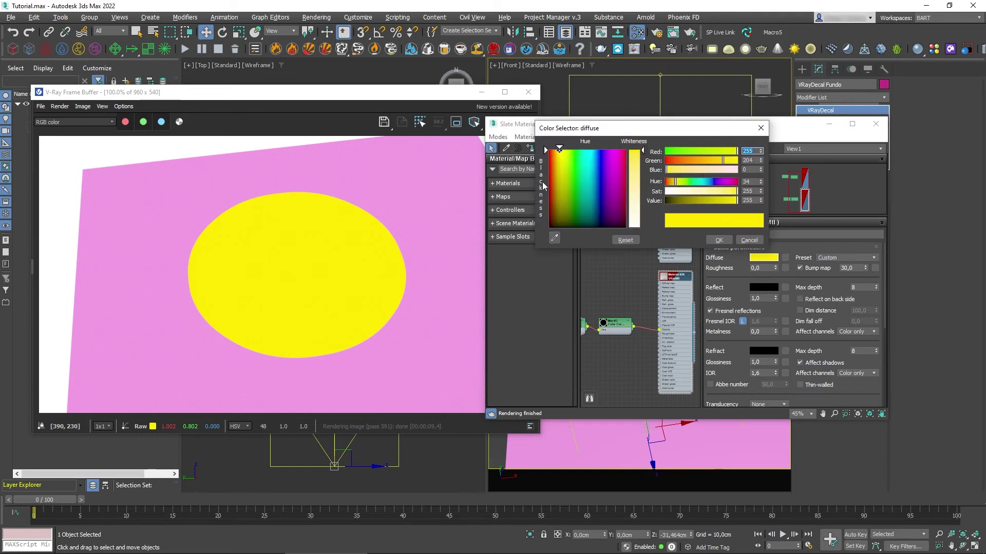
left_click_drag(546, 152, 547, 231)
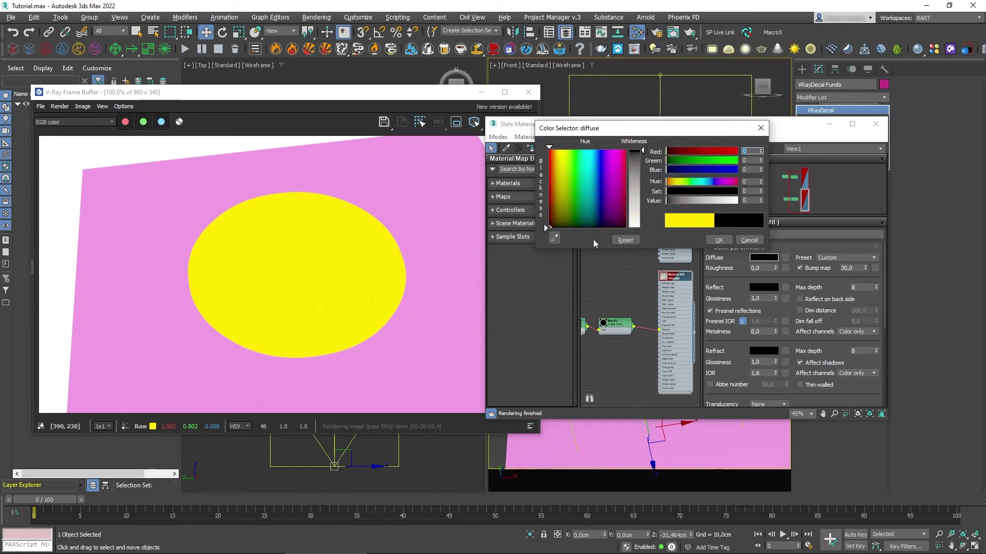
left_click(719, 240)
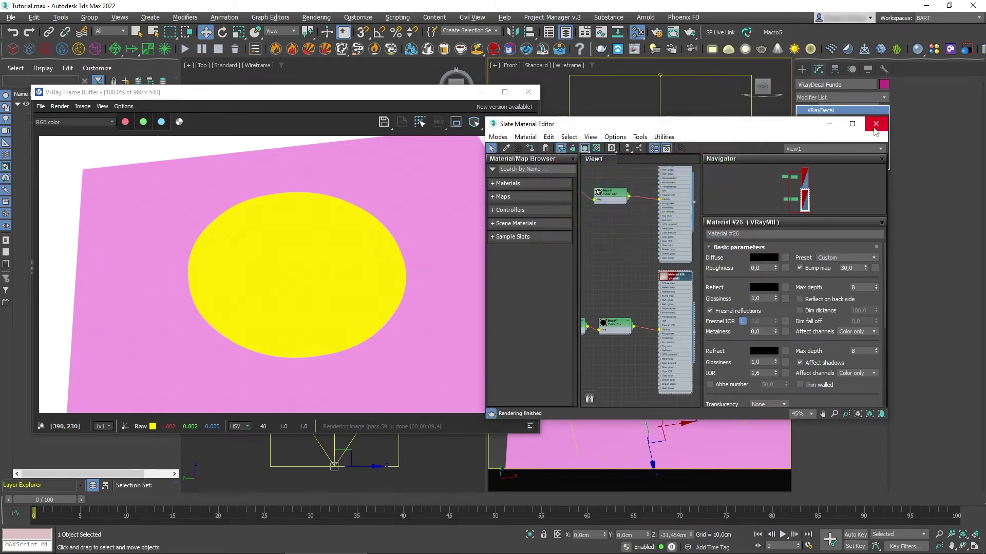
Step: Clone the VRayDecal Fundo in place as a copy named VRayDecal Círculo
left_click_drag(742, 125, 344, 145)
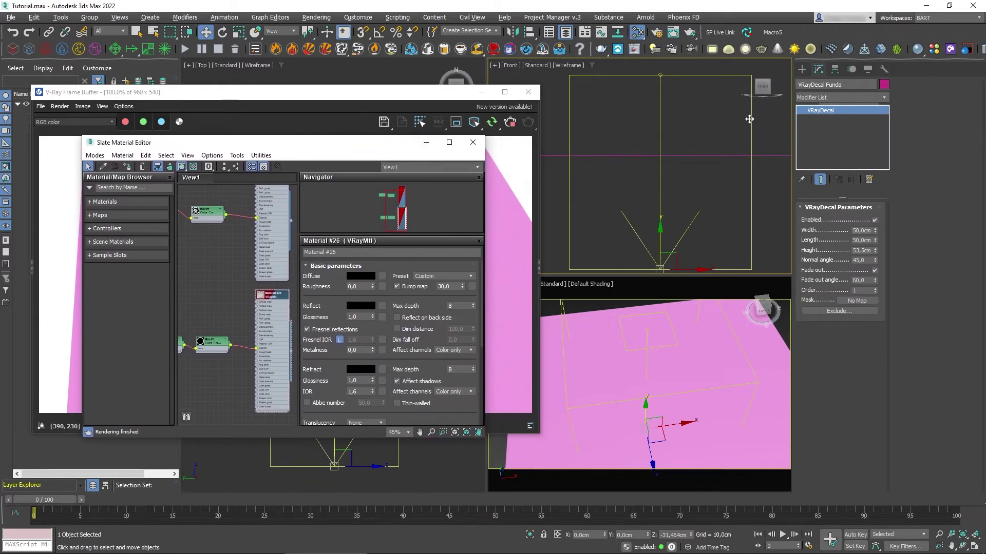
left_click_drag(769, 122, 741, 131)
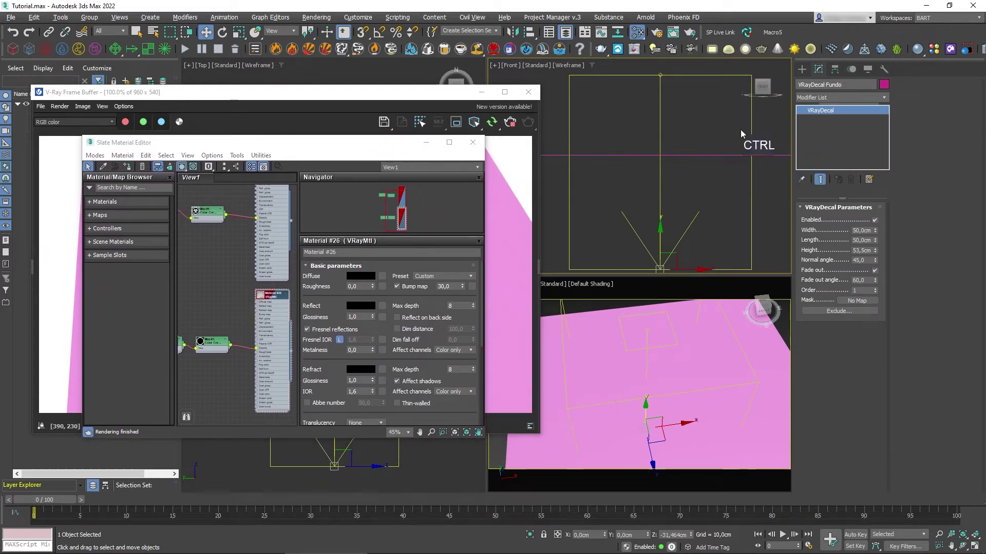
key("ctrl+v")
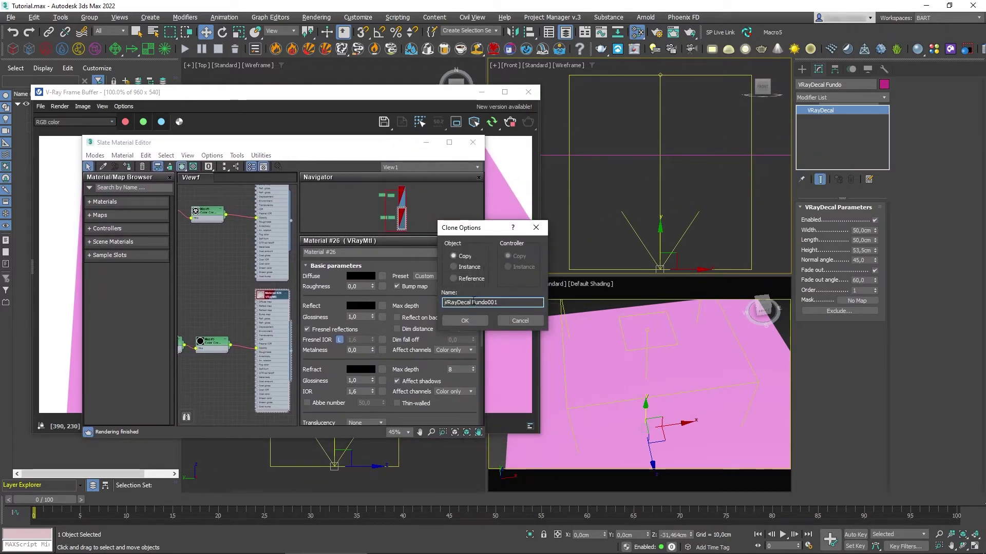
left_click_drag(473, 302, 526, 302)
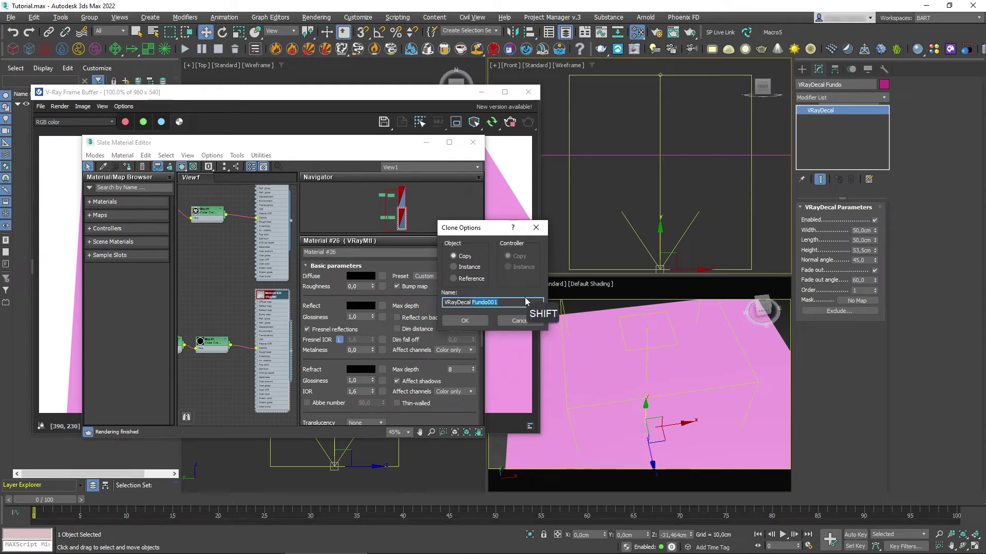
type("C")
type("írculo")
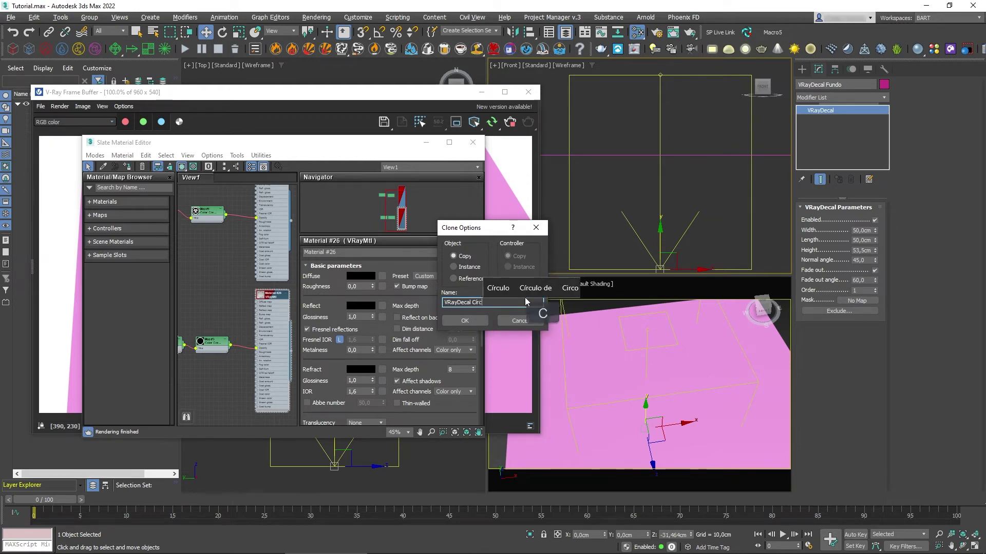
key("Return")
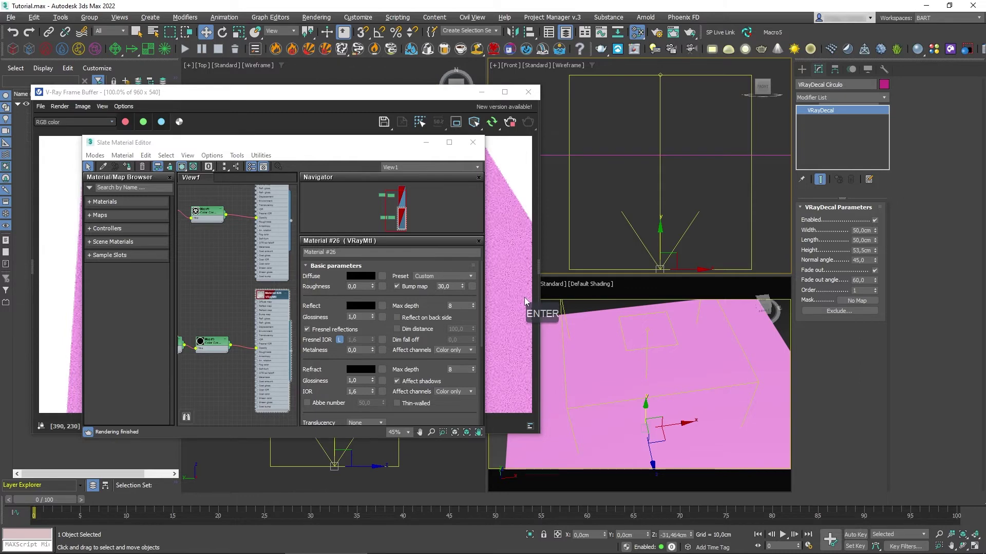
Step: Assign the black circle material to the VRayDecal Círculo and close the material editor
left_click_drag(397, 150, 709, 157)
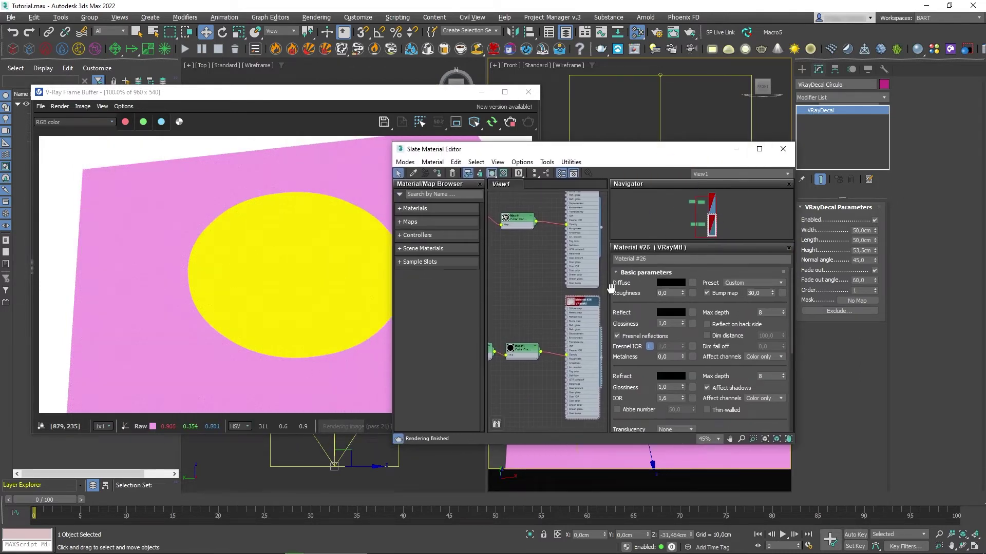
right_click(584, 301)
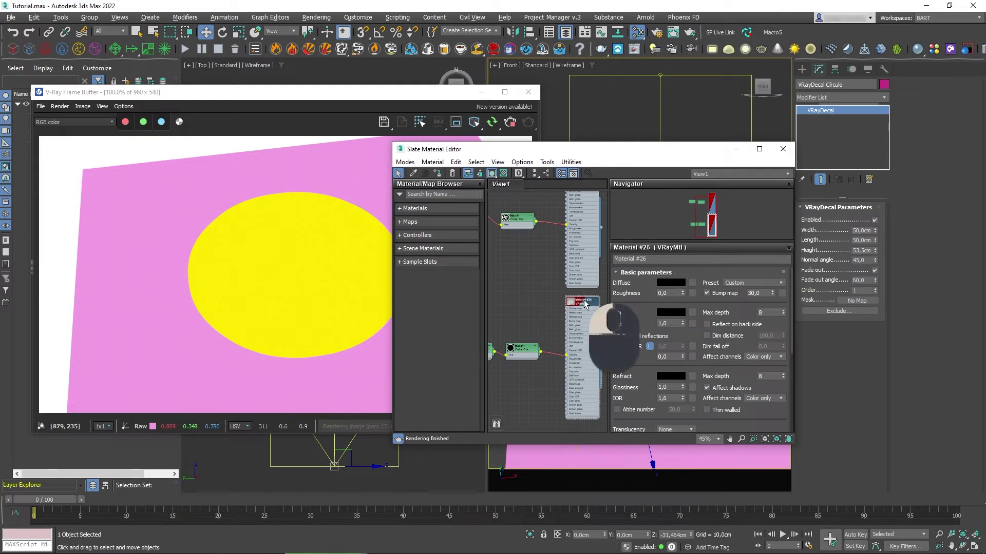
left_click(637, 50)
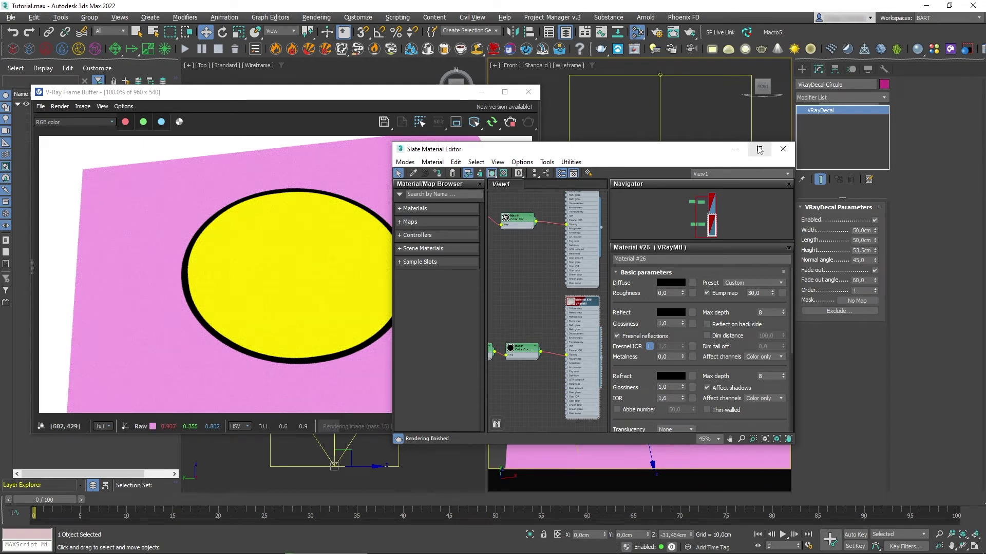
left_click(782, 150)
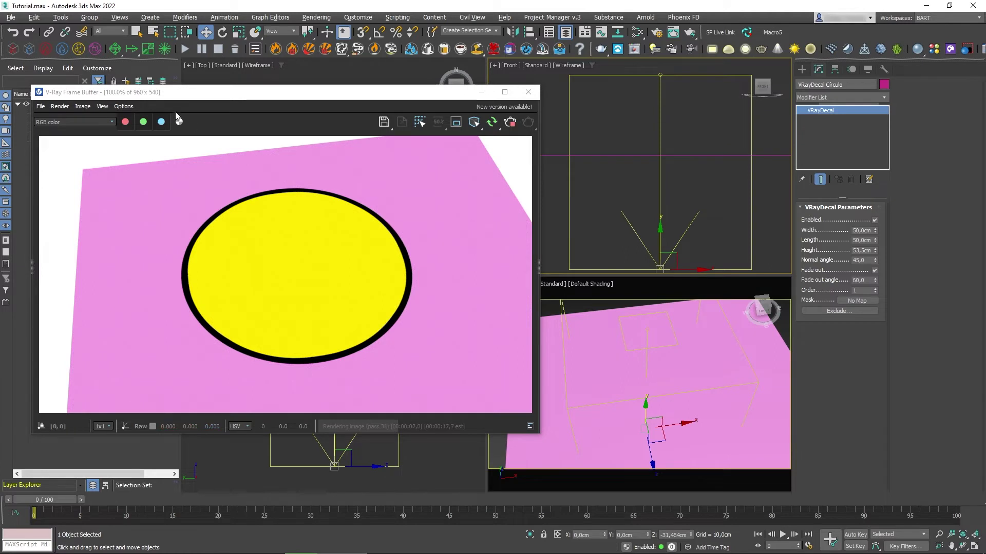
Step: Compare the two decals' order and set the VRayDecal Círculo's order to 2
left_click_drag(214, 97, 384, 101)
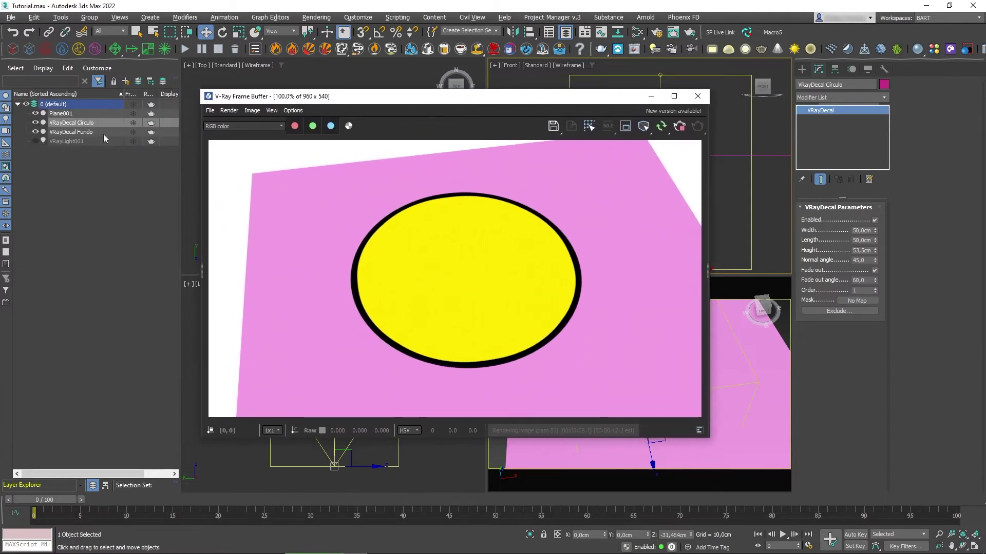
left_click(82, 133)
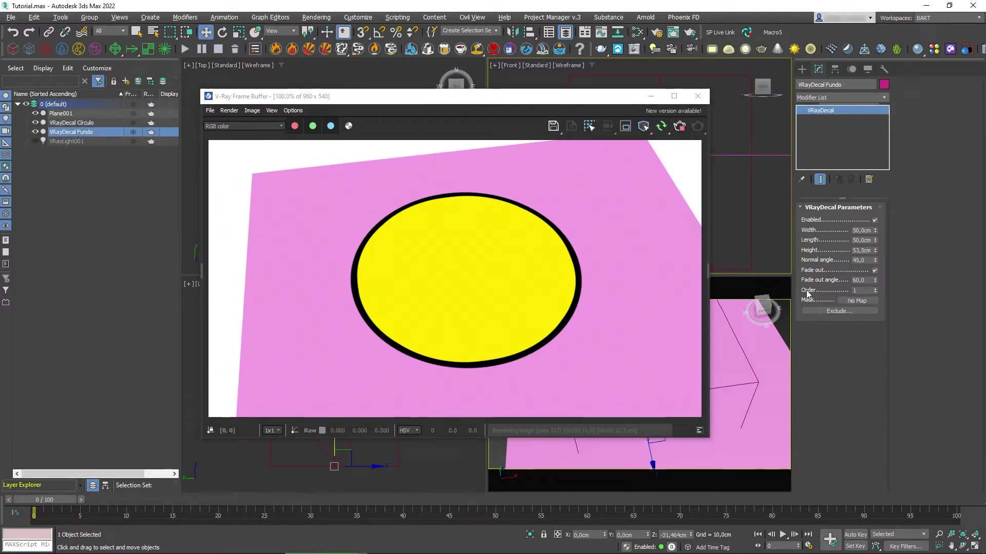
left_click(77, 123)
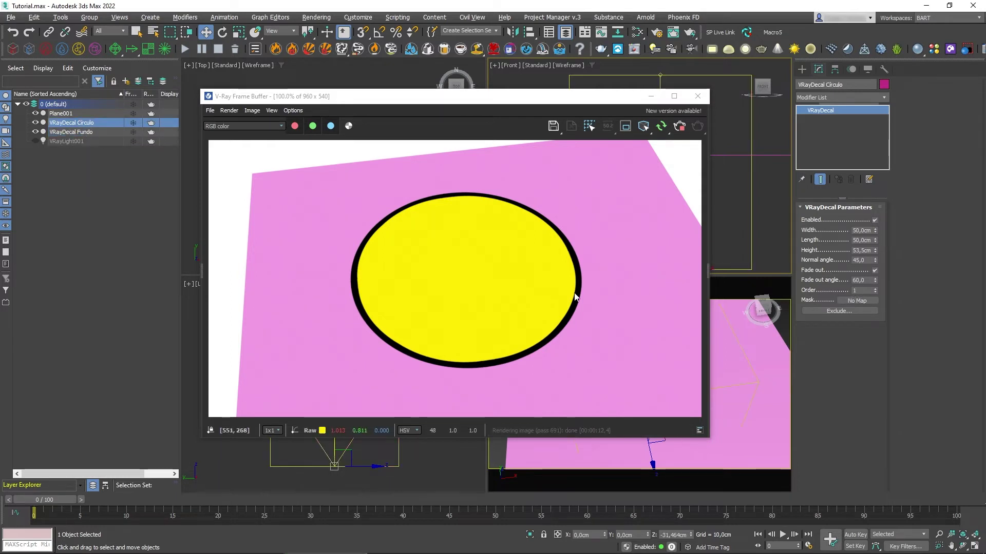
left_click(875, 289)
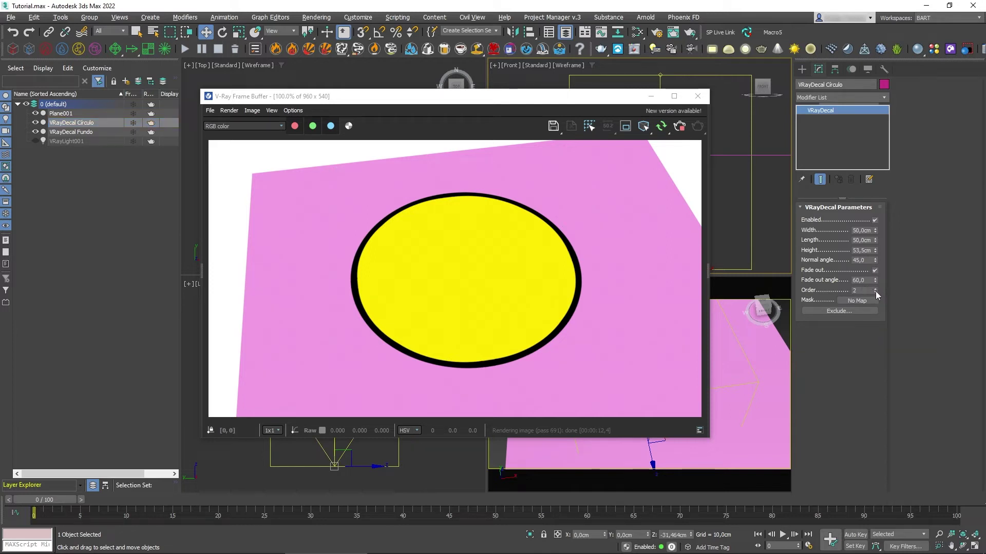
Step: Try the reverse stacking by setting the VRayDecal Fundo's order to 3 and the VRayDecal Círculo's order to 1
left_click(83, 132)
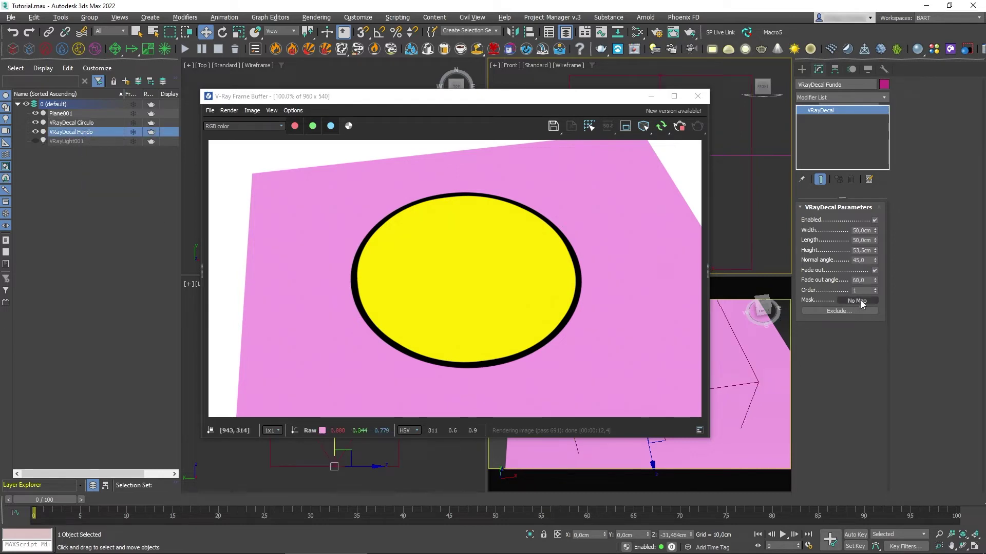
left_click(876, 287)
left_click(875, 288)
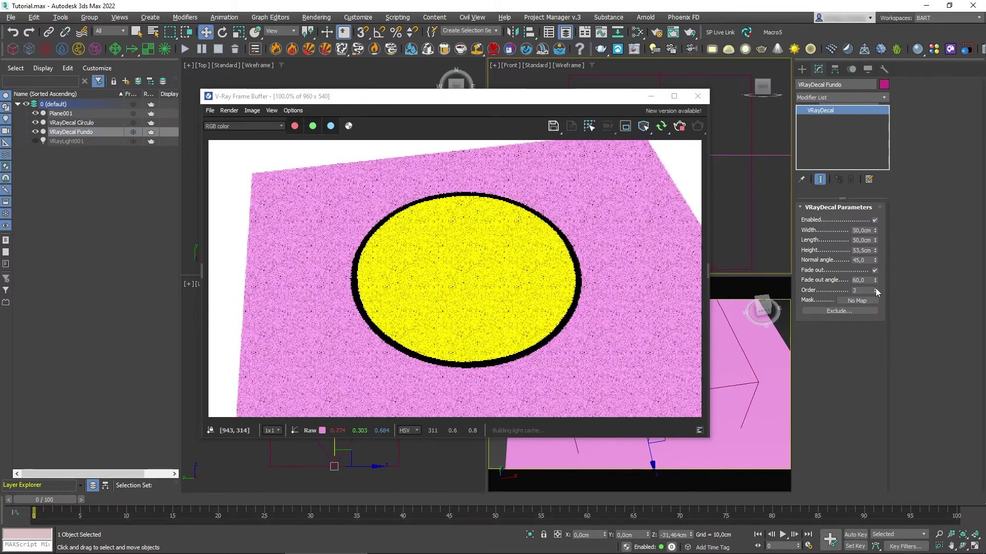
left_click(82, 122)
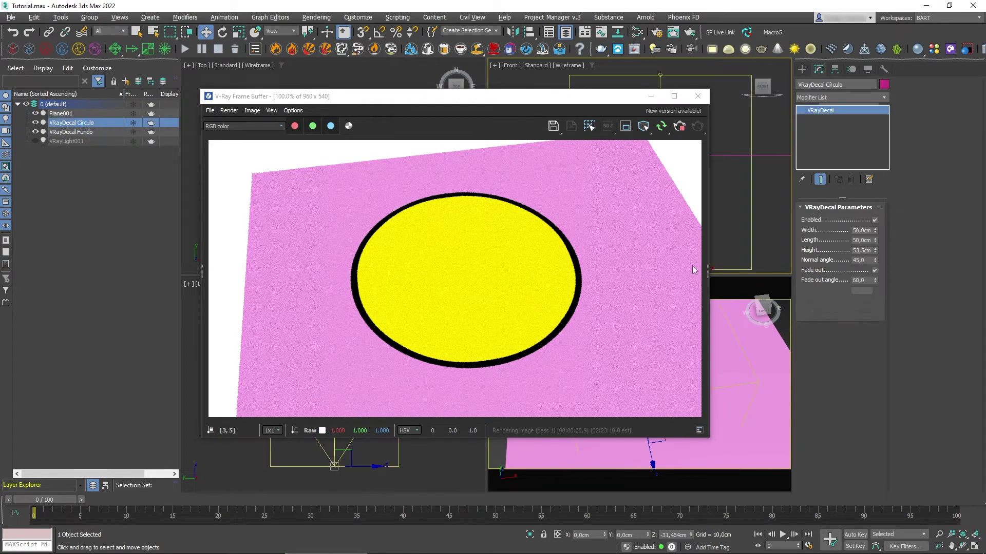
left_click(876, 291)
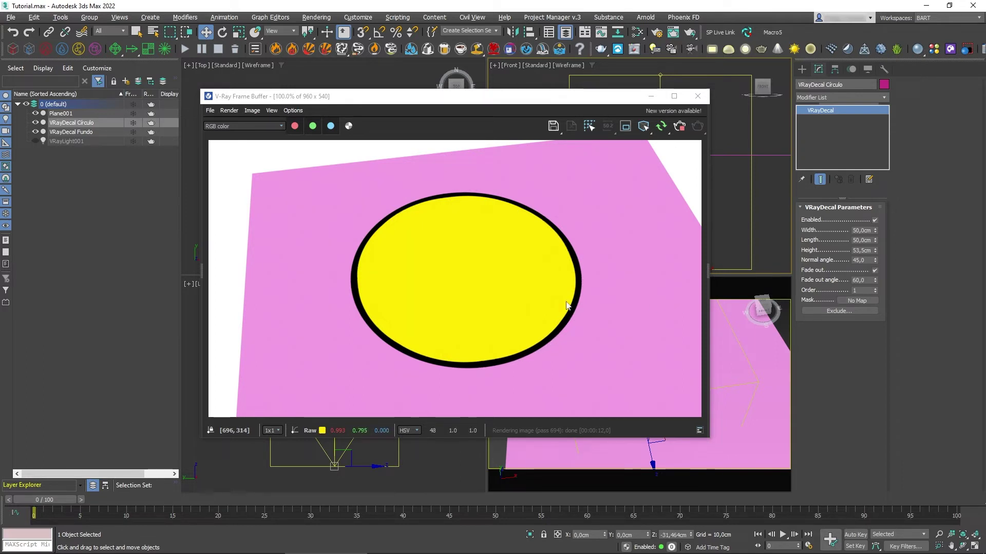
Step: Set the order of the VRayDecal Círculo to 2 and of the VRayDecal Fundo to 1
left_click(875, 288)
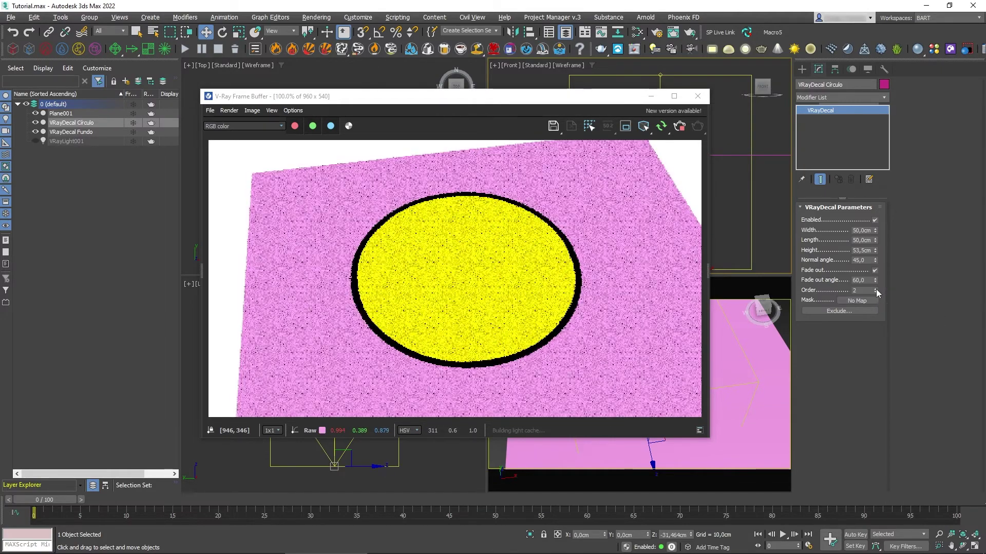
left_click(105, 133)
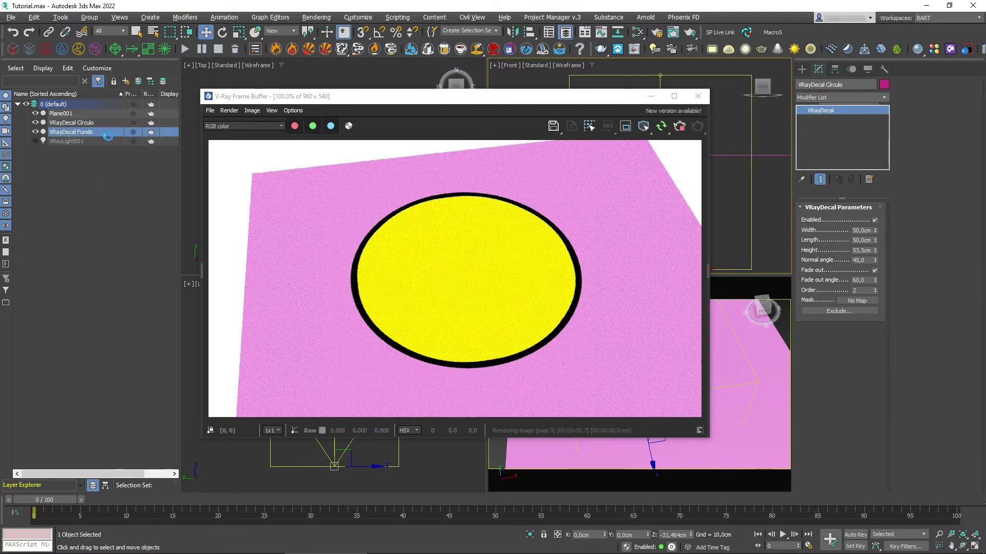
left_click(876, 293)
left_click(876, 293)
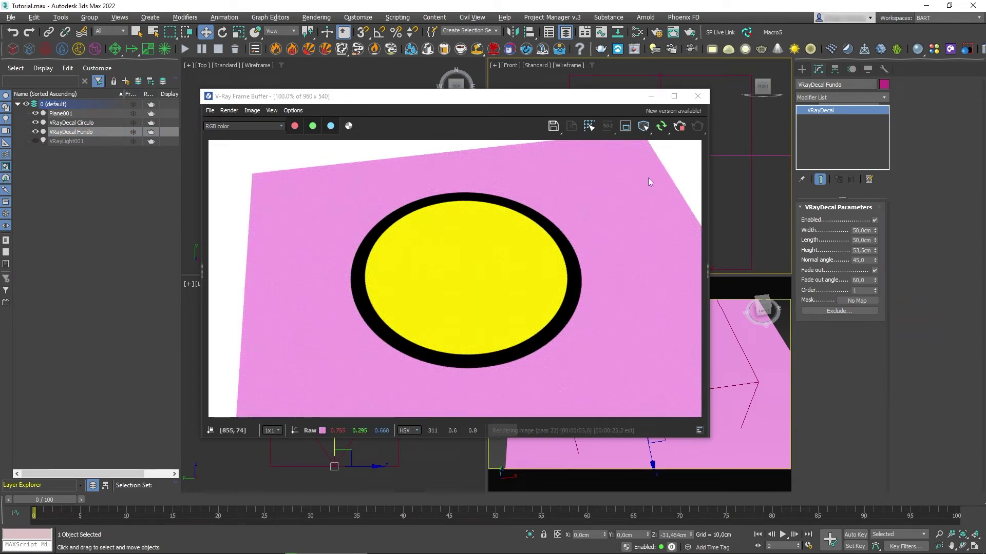
Step: Clone the VRayDecal Círculo as a copy named VRayDecal Símbolo and set its order to 3
left_click_drag(616, 97, 441, 109)
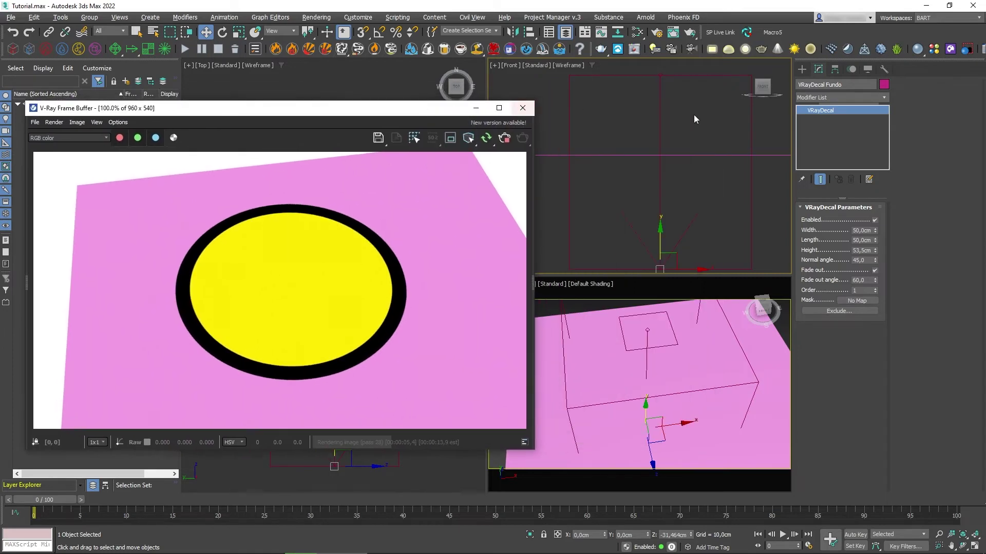
left_click(752, 123)
key("ctrl+v")
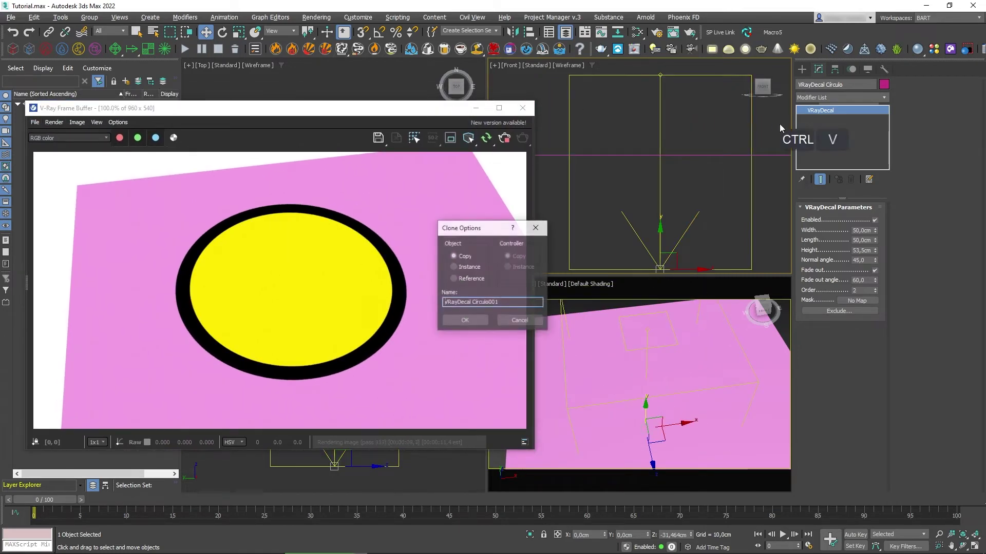
left_click_drag(473, 307, 545, 307)
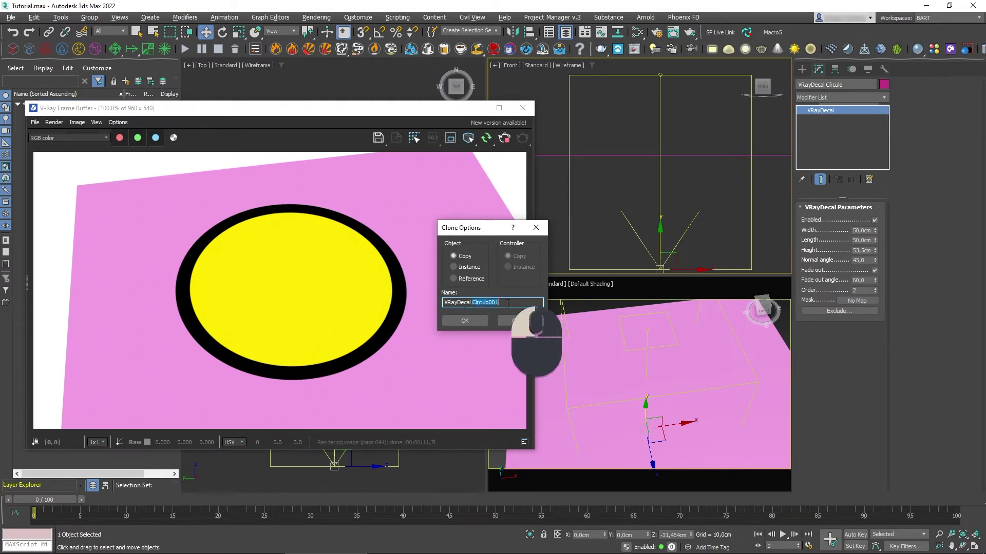
type("S")
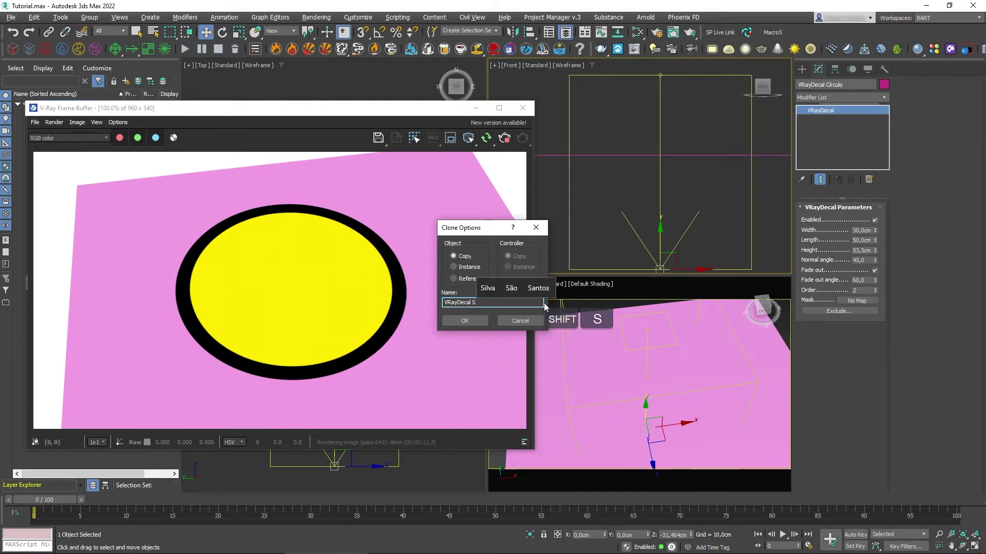
type("ímbolo")
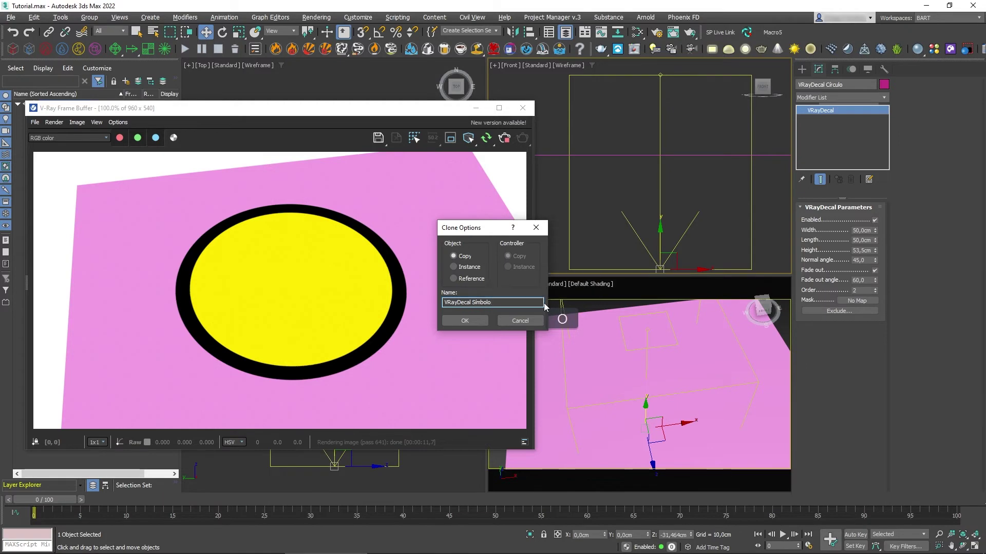
key("Return")
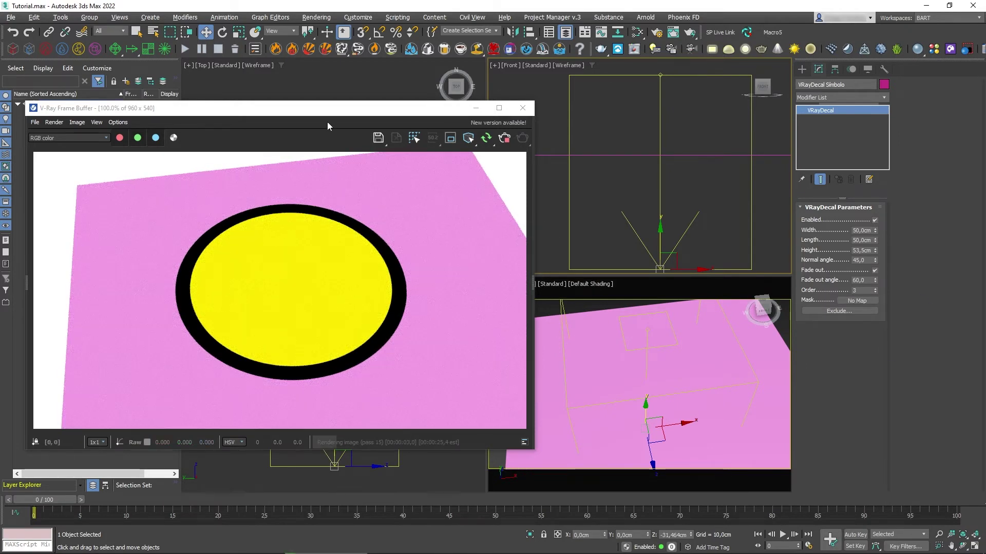
Step: Open the material editor and duplicate the black circle material below the original
mouse_move(326, 109)
left_mouse_down()
mouse_move(354, 126)
mouse_move(311, 120)
left_mouse_up()
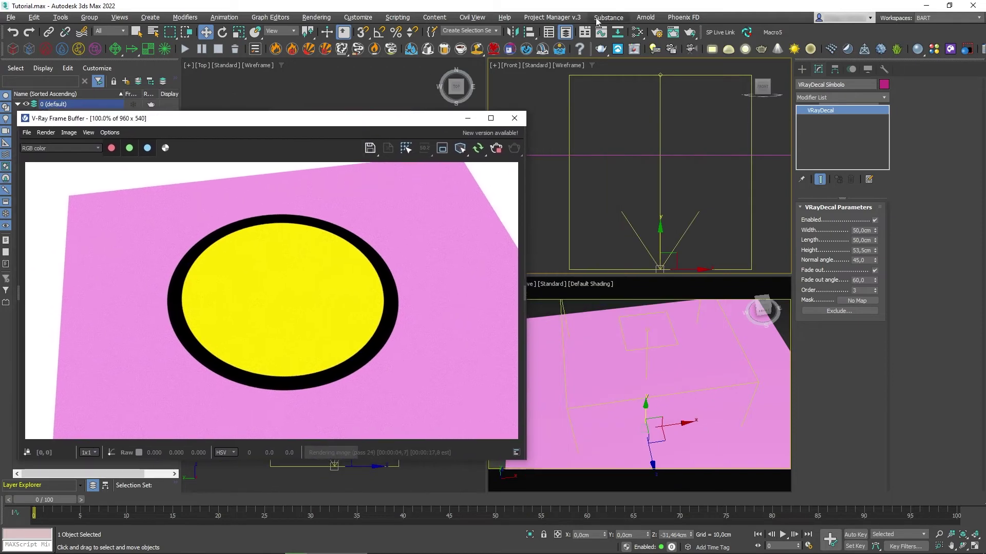
left_click(636, 32)
scroll(566, 304, "up", 2)
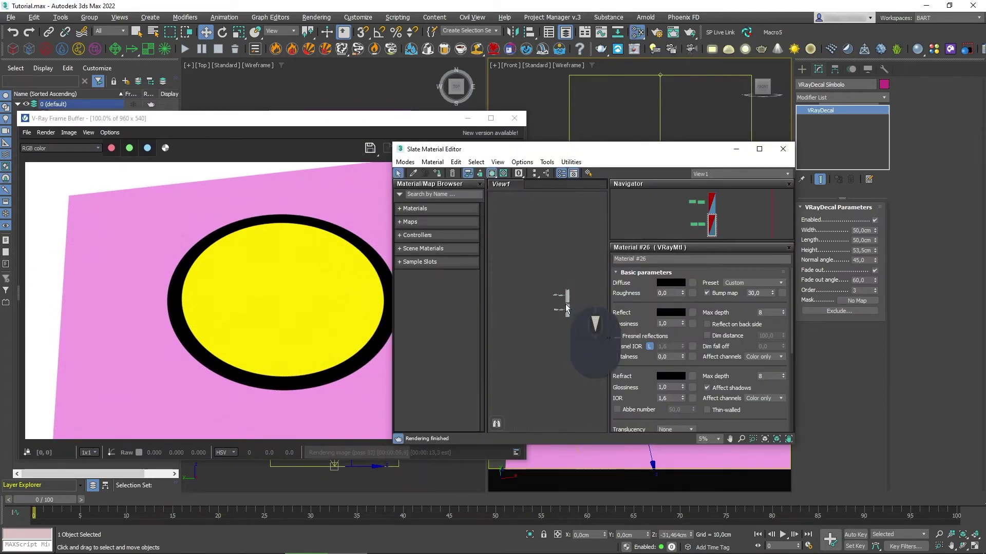
scroll(561, 322, "up", 3)
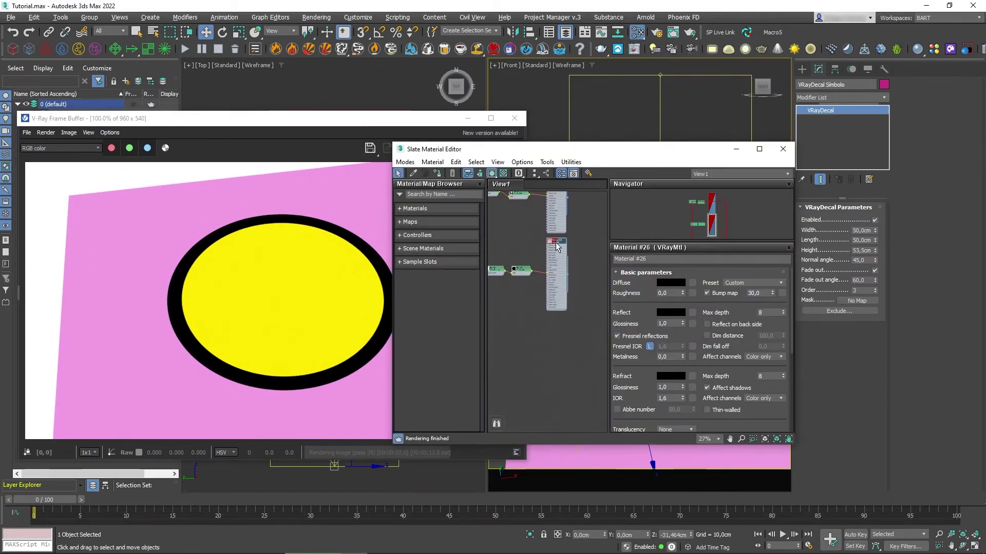
key("shift")
left_click_drag(559, 245, 560, 339, "shift")
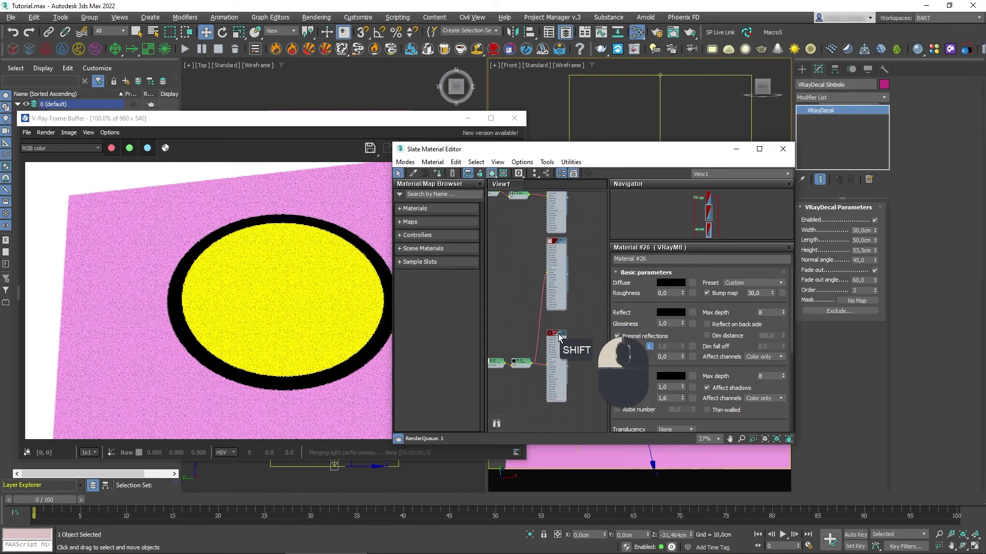
Step: Connect a separate inverted Color Correction map to the opacity of the duplicated black material
mouse_move(522, 366)
left_mouse_down()
mouse_move(517, 270)
mouse_move(518, 375)
mouse_move(583, 334)
left_mouse_up()
double_click(517, 373)
scroll(518, 375, "up", 6)
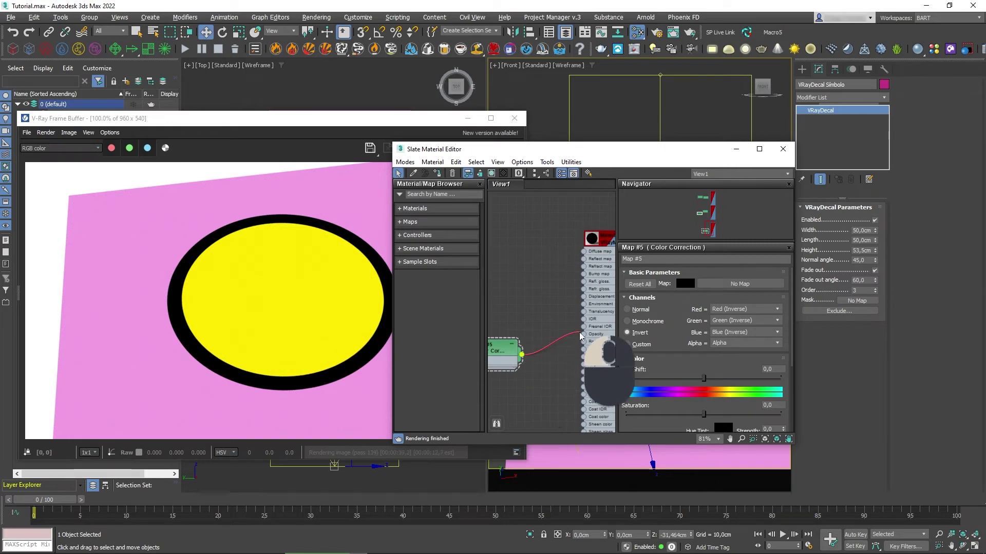
middle_click_drag(524, 306, 593, 293)
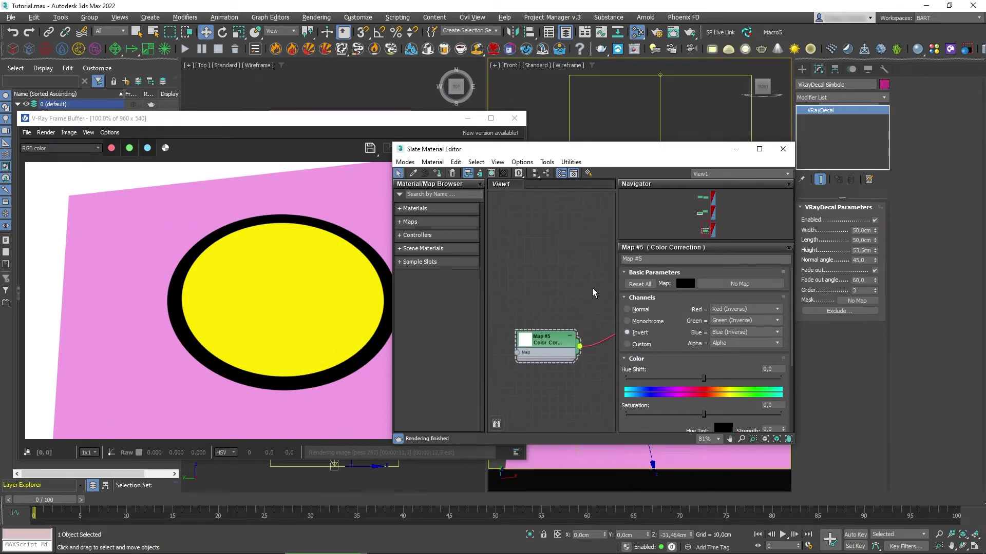
Step: Feed the separate Color Correction from a new VRayBitmap that loads the image Radiação
left_click_drag(518, 354, 499, 355)
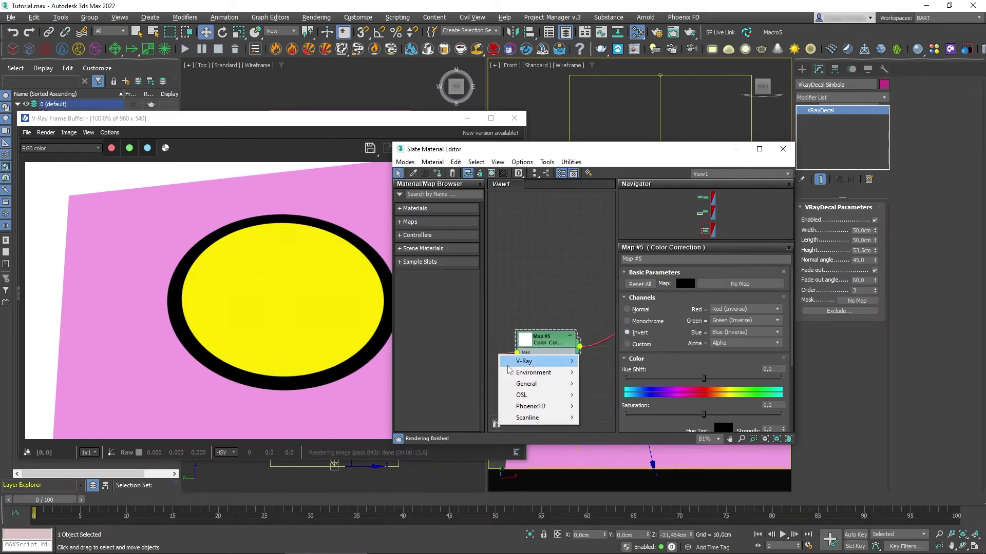
mouse_move(529, 361)
left_click(599, 56)
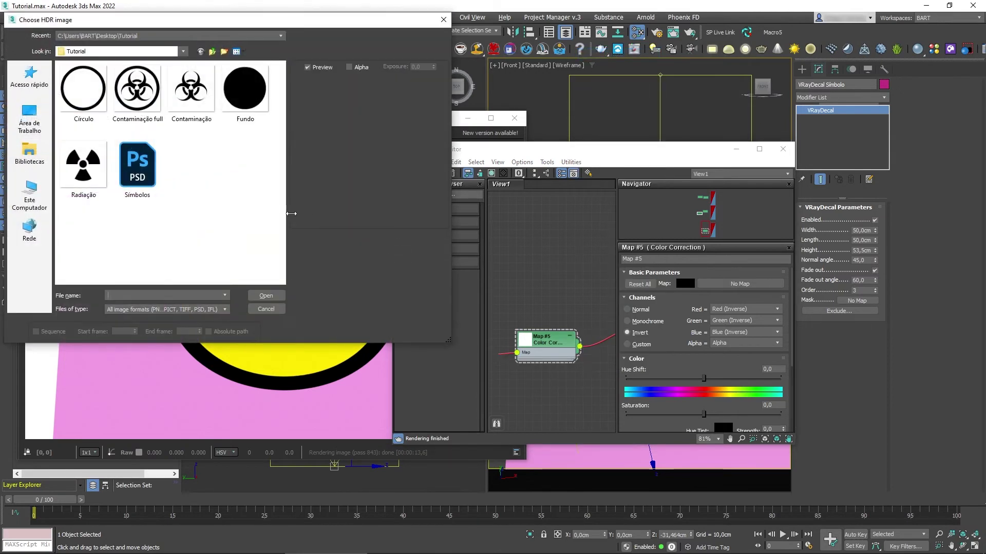
double_click(79, 169)
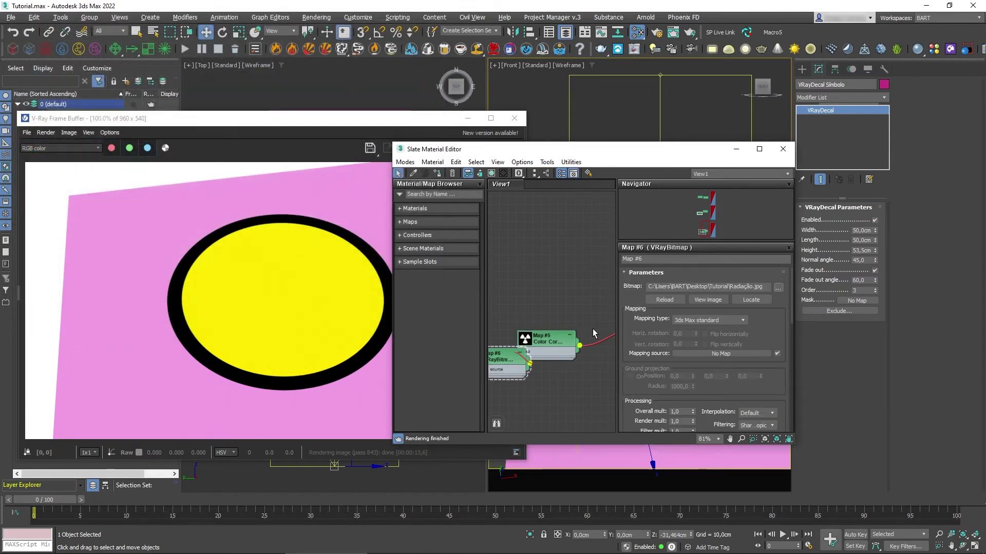
Step: Assign the radiation symbol material to the VRayDecal Símbolo and close the material editor
middle_click_drag(532, 311, 509, 297)
middle_click_drag(596, 232, 552, 249)
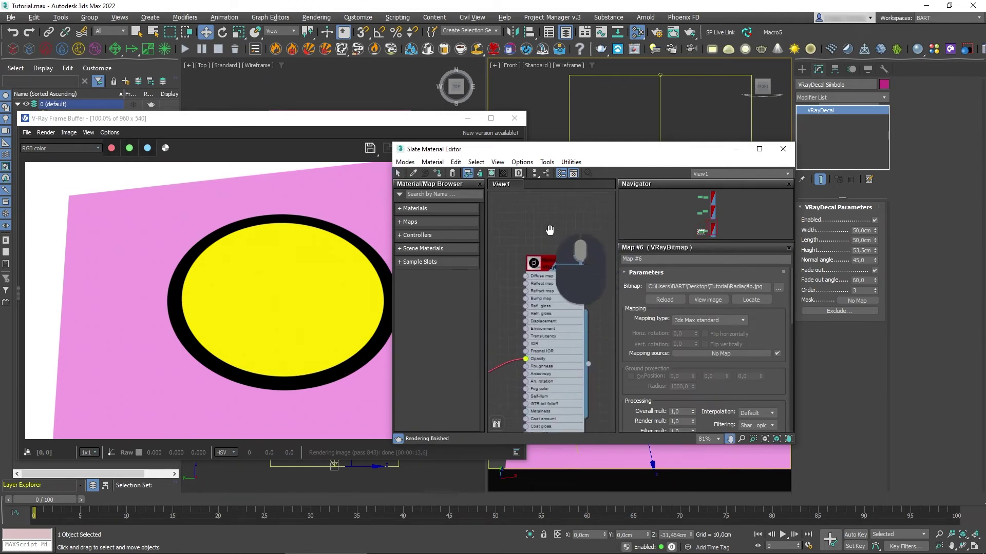
right_click(552, 263)
left_click(584, 279)
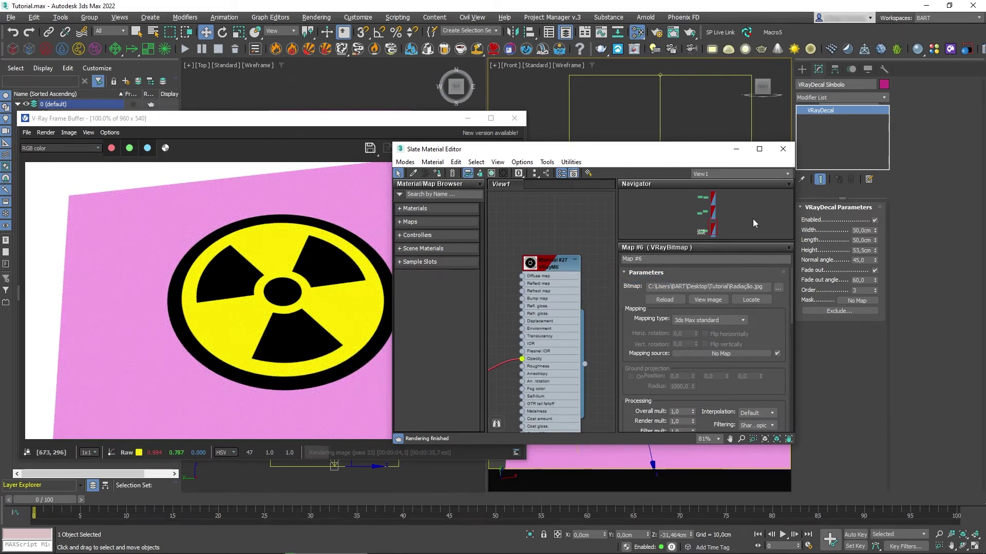
left_click(783, 149)
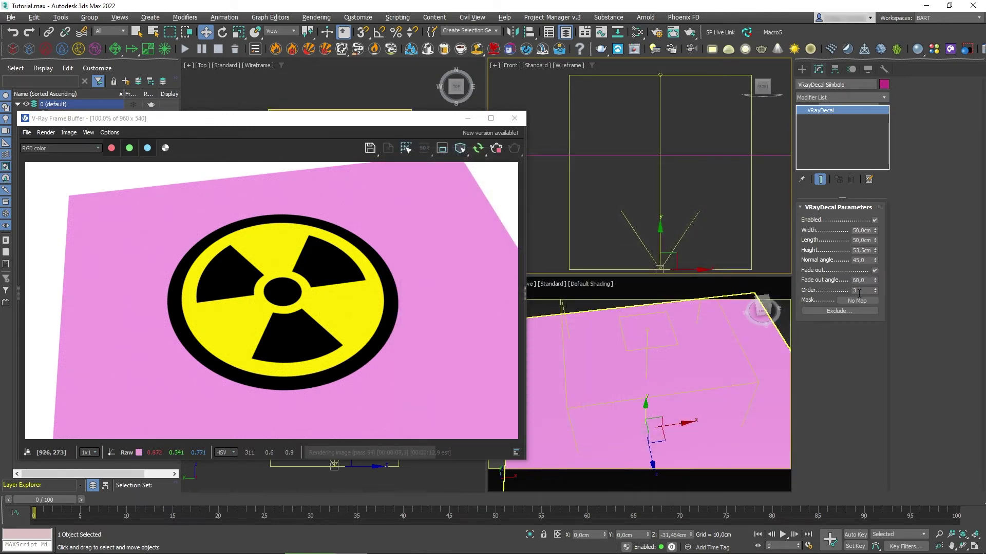
Step: Try orders 4 and 2 on the VRayDecal Fundo, and set its order back to 1
left_click(193, 126)
left_click_drag(194, 126, 288, 130)
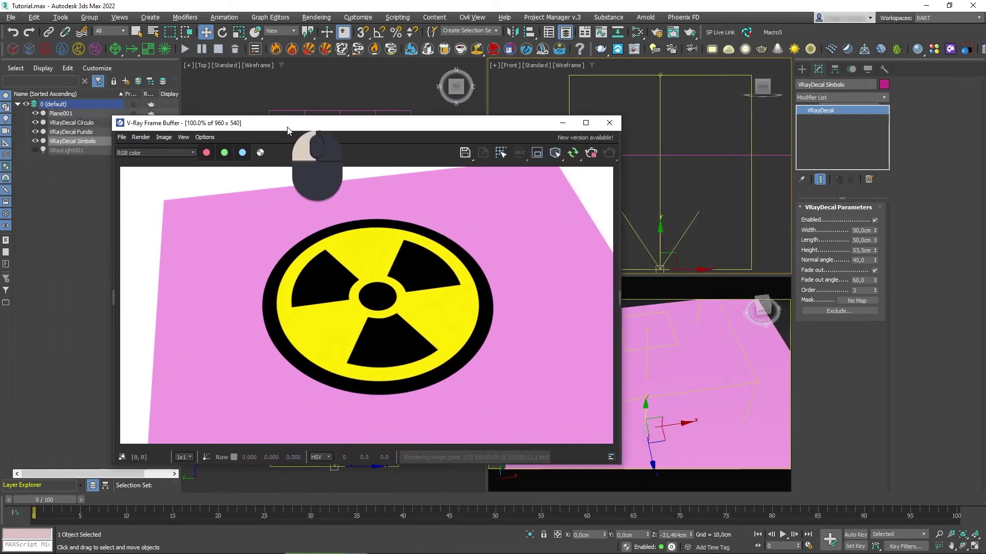
left_click(66, 132)
double_click(871, 291)
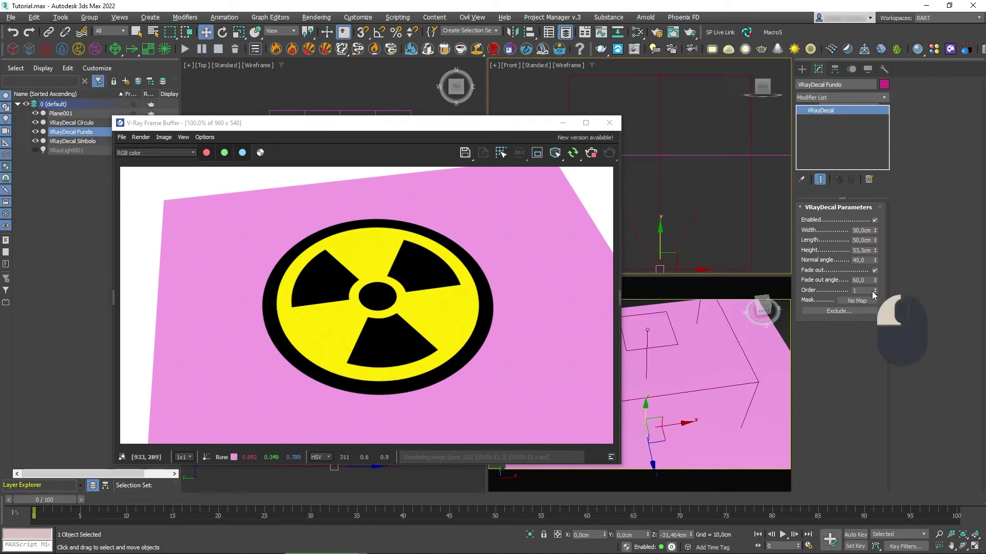
type("4")
key("Return")
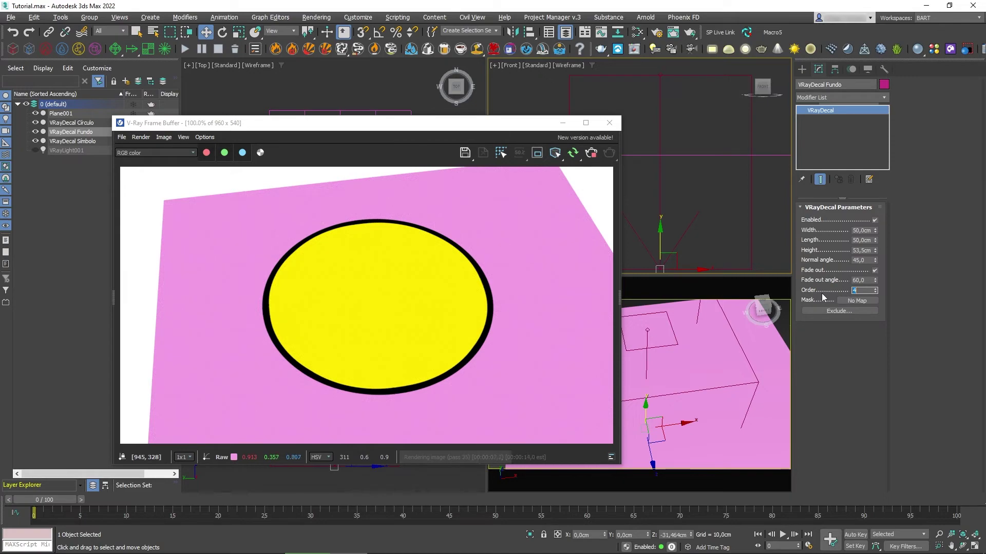
type("2")
key("Return")
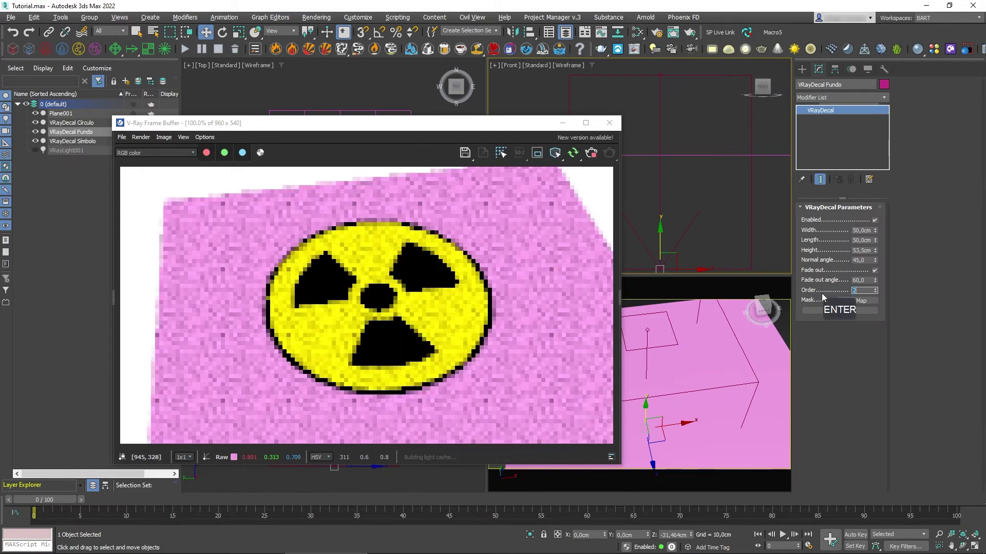
type("1")
key("Return")
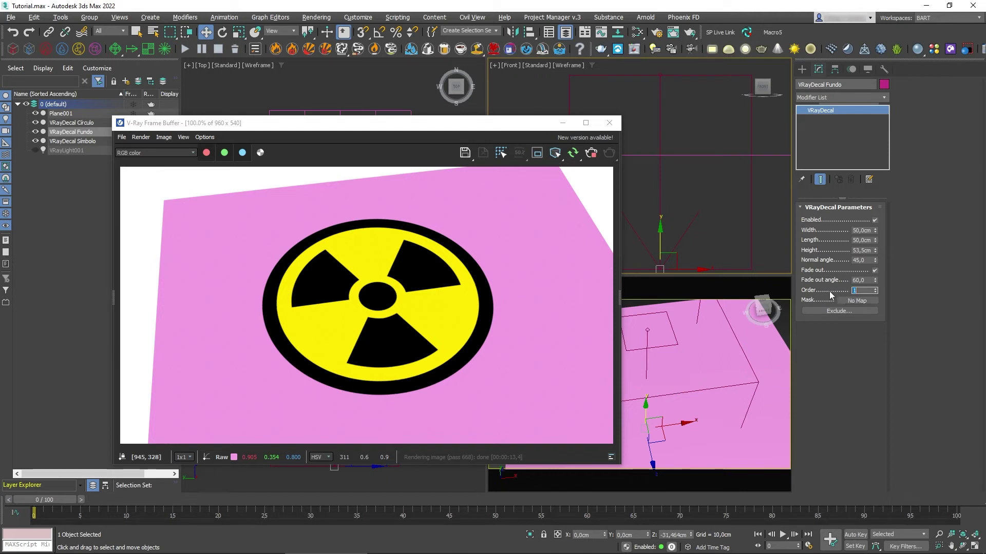
Step: Create a small box at the plane in the front view and move it to about X 12.5 cm, Z -2.8 cm
left_click(518, 130)
left_click_drag(517, 129, 444, 107)
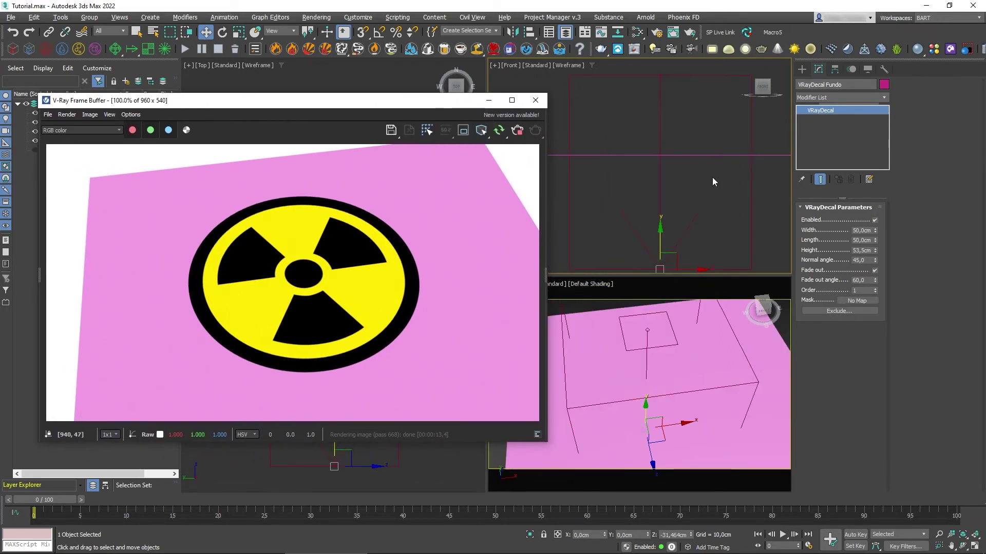
scroll(710, 180, "down", 2)
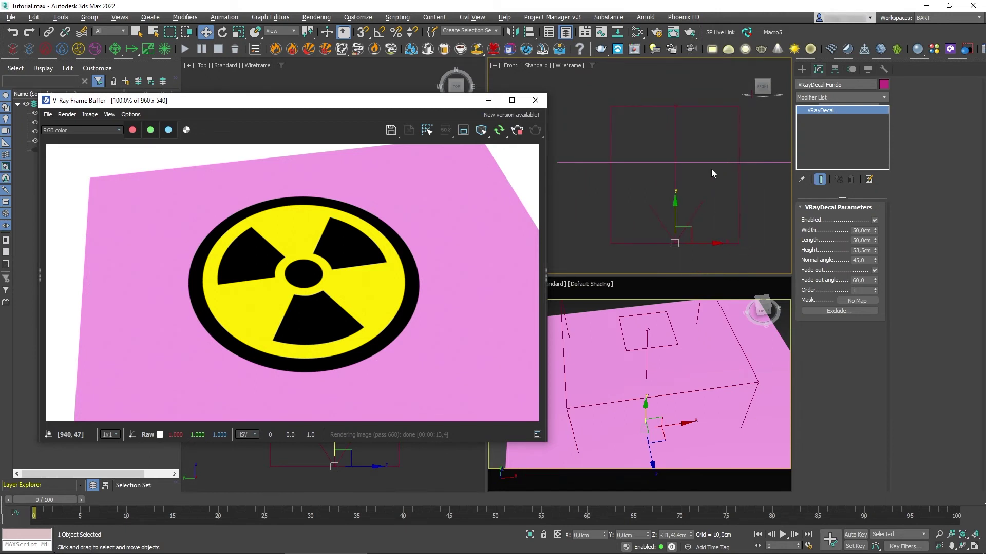
middle_click_drag(711, 169, 685, 190)
scroll(697, 172, "down", 3)
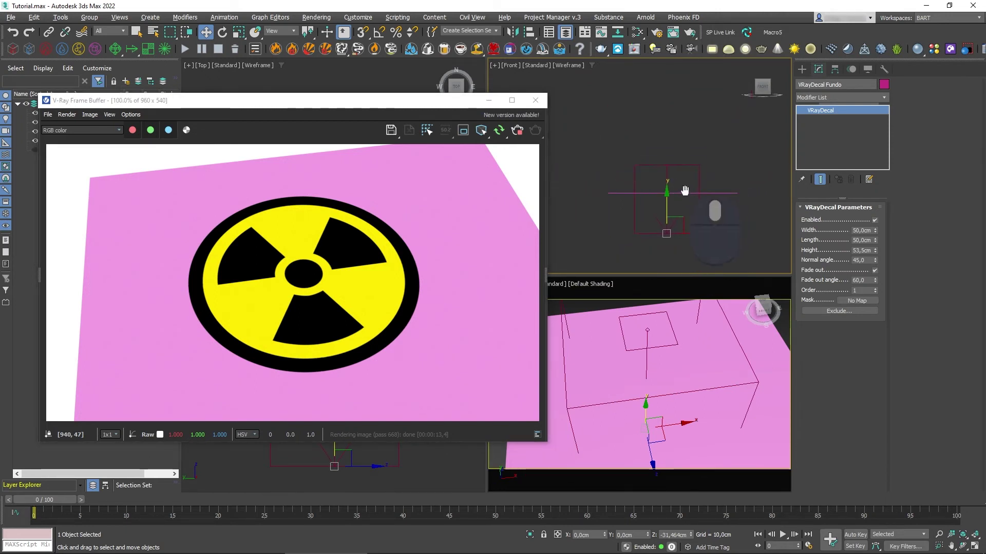
left_click(801, 69)
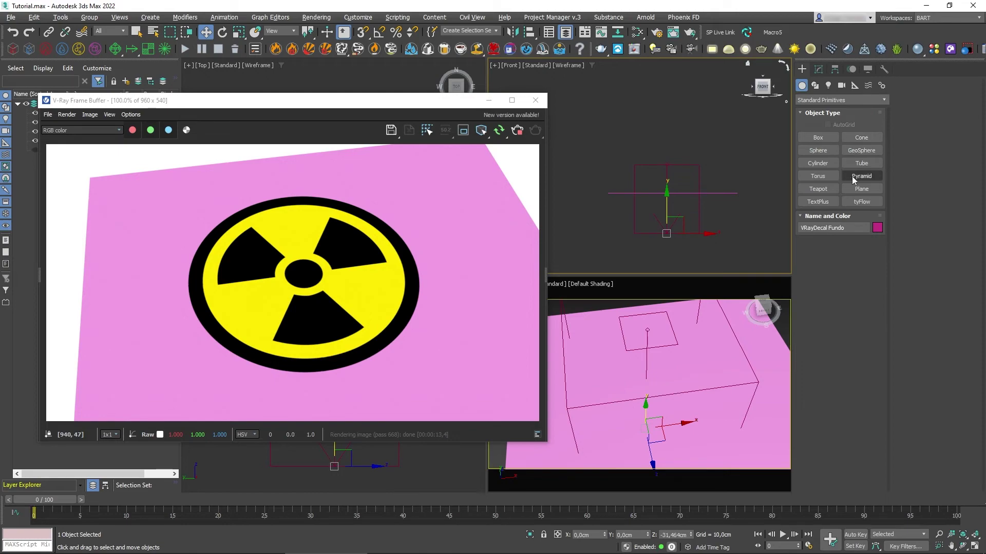
left_click(818, 138)
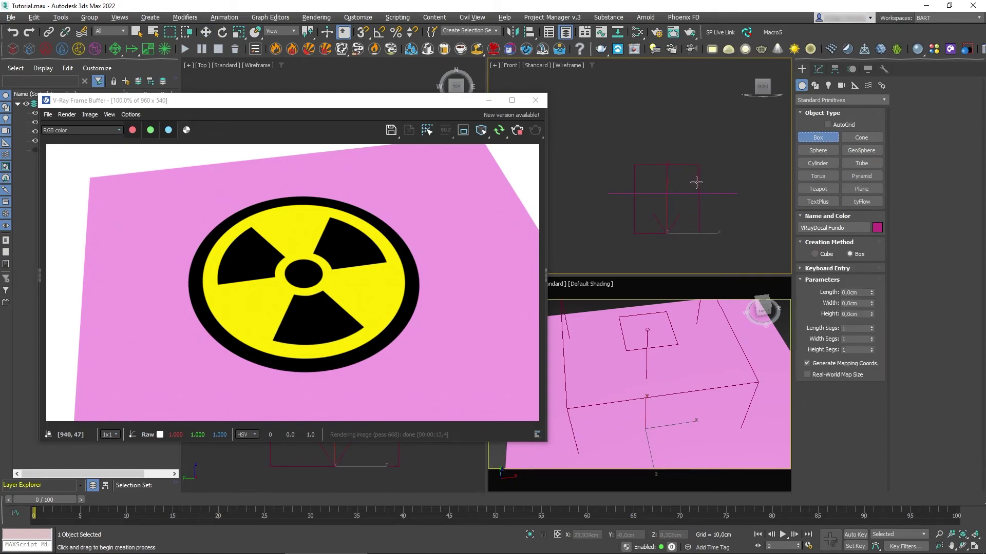
mouse_move(696, 176)
left_mouse_down()
mouse_move(710, 164)
mouse_move(686, 176)
left_mouse_up()
left_click(712, 161)
right_click(722, 140)
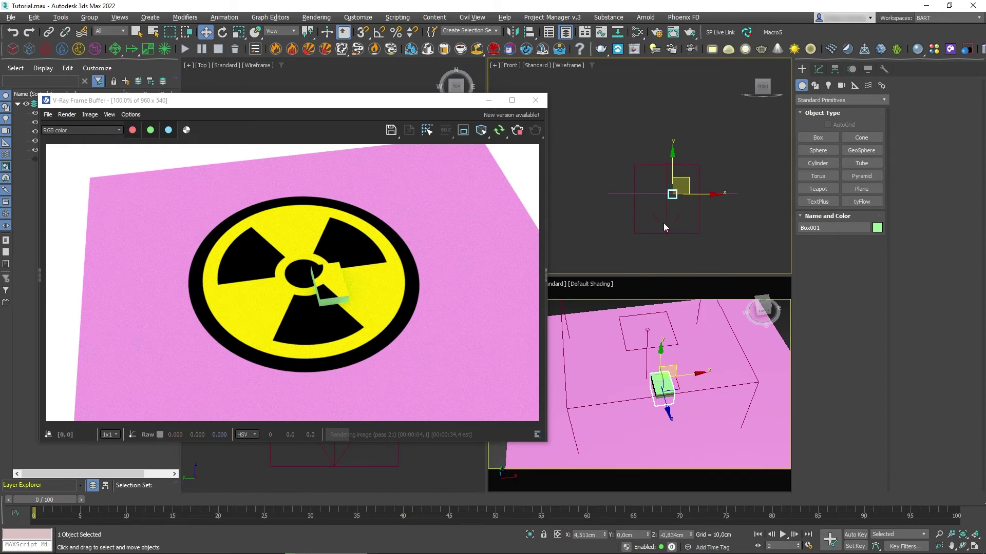
left_click_drag(692, 177, 698, 180)
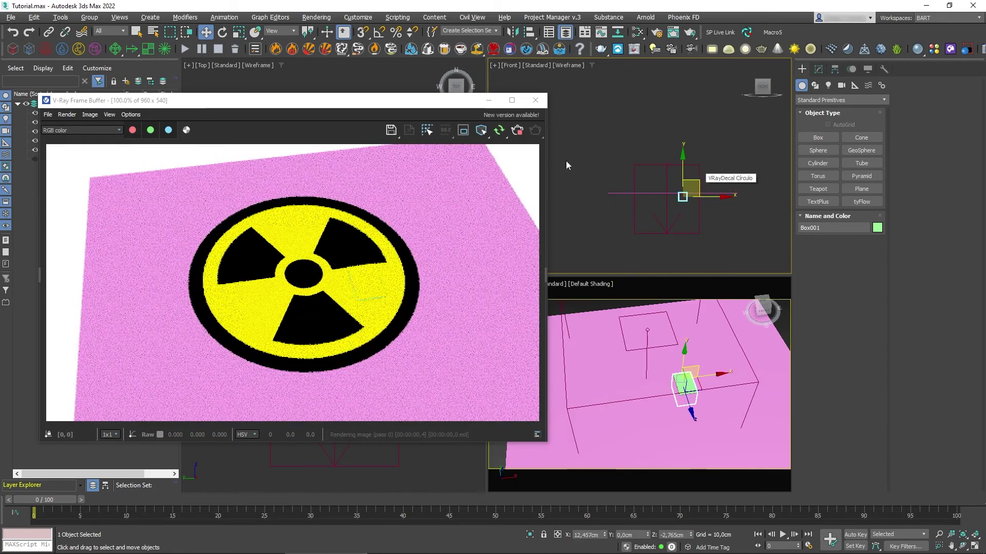
Step: Exclude Box001 from the projection of the VRayDecal Fundo through its exclusion list
left_click_drag(227, 99, 303, 103)
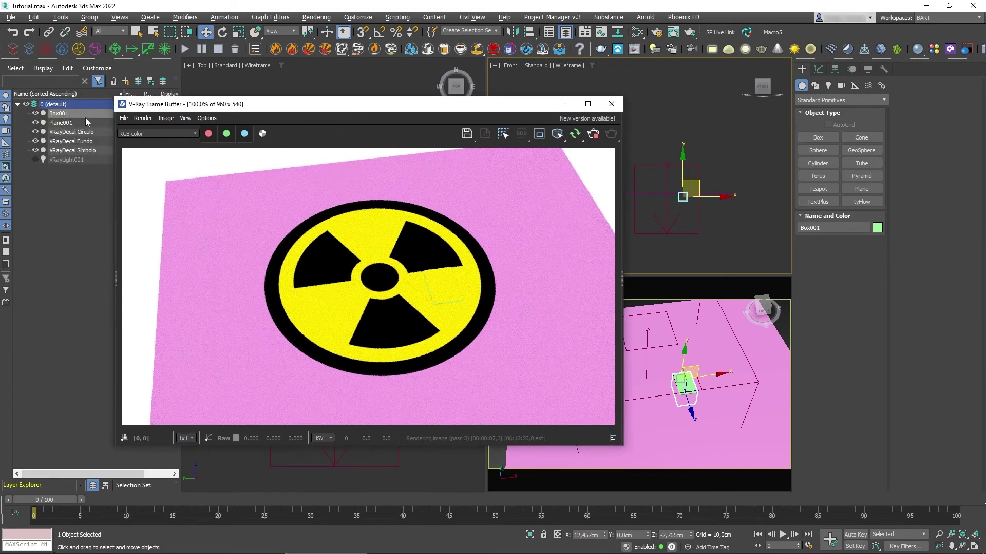
left_click(69, 141)
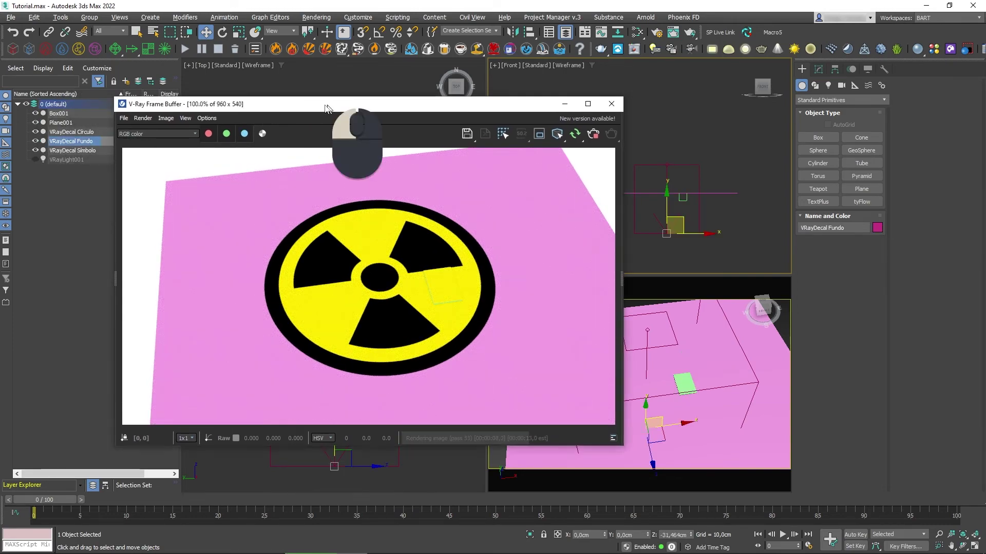
left_click_drag(309, 106, 216, 104)
left_click(819, 69)
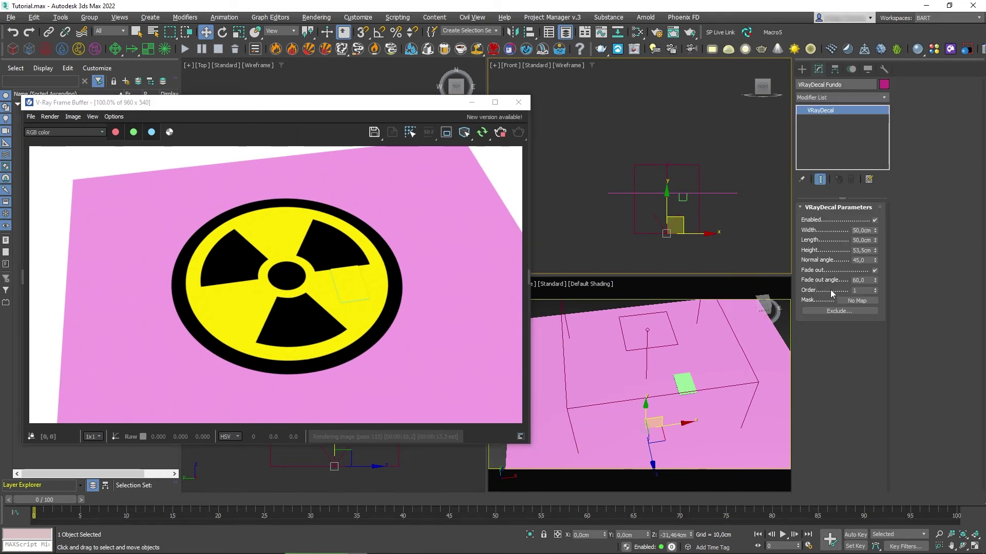
left_click(837, 311)
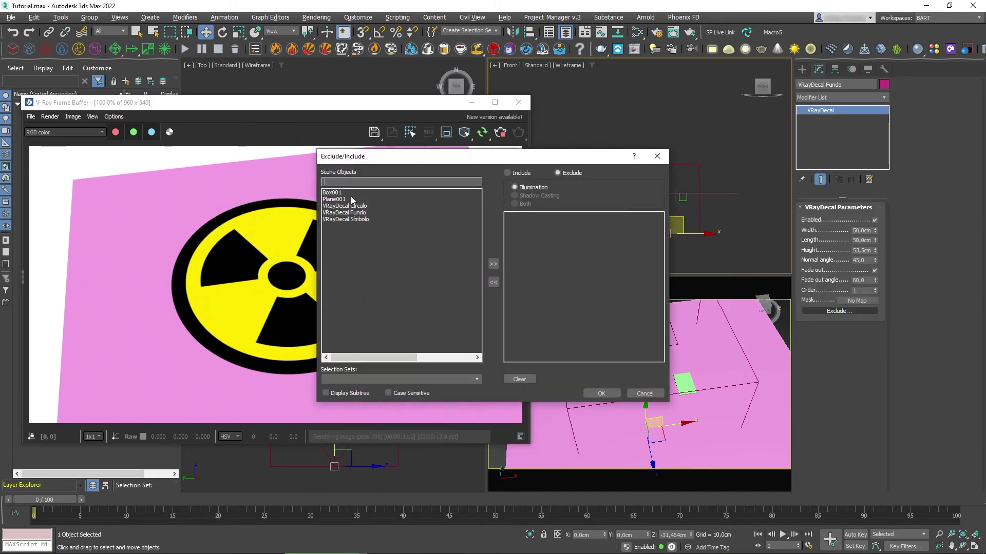
left_click(351, 193)
left_click(493, 264)
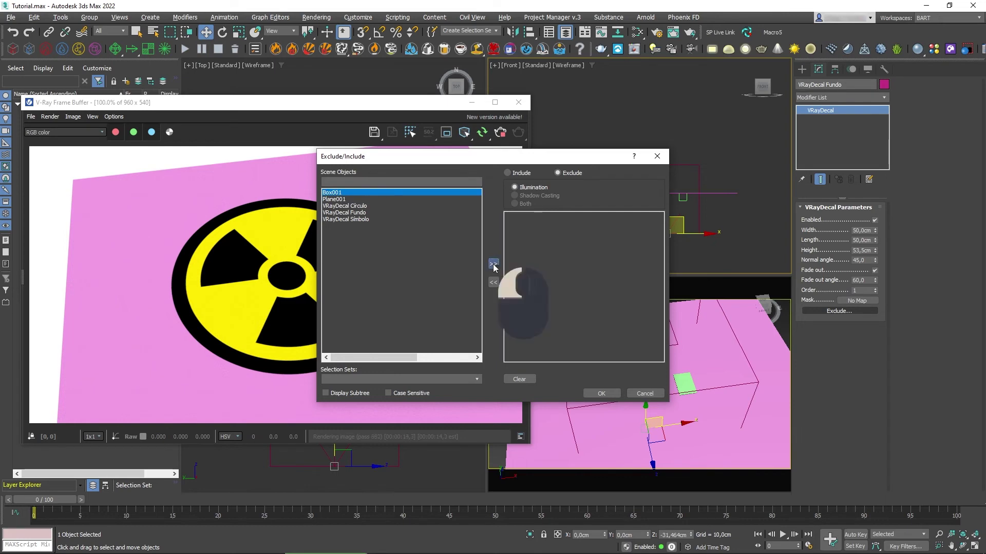
left_click(599, 393)
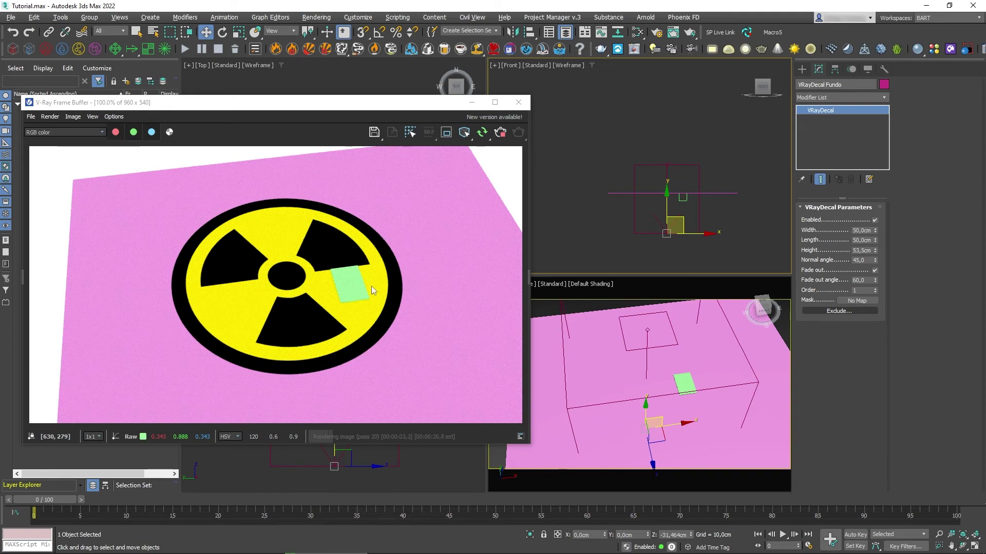
Step: Raise the box above the plane, slide it over the symbol's centre and back to about X 14.0 cm, Z 3.7 cm
left_click(685, 199)
left_click_drag(683, 177, 683, 167)
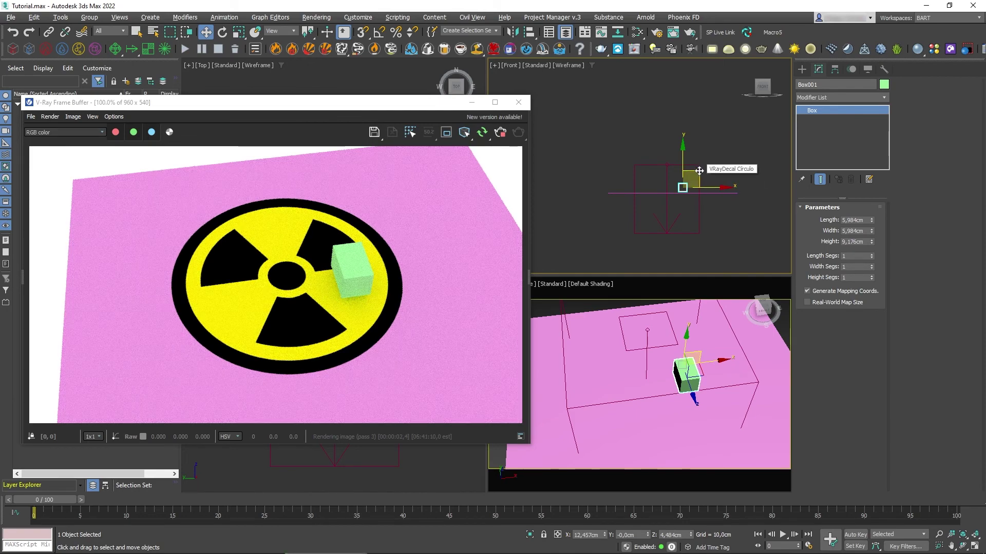
left_click_drag(699, 171, 685, 171)
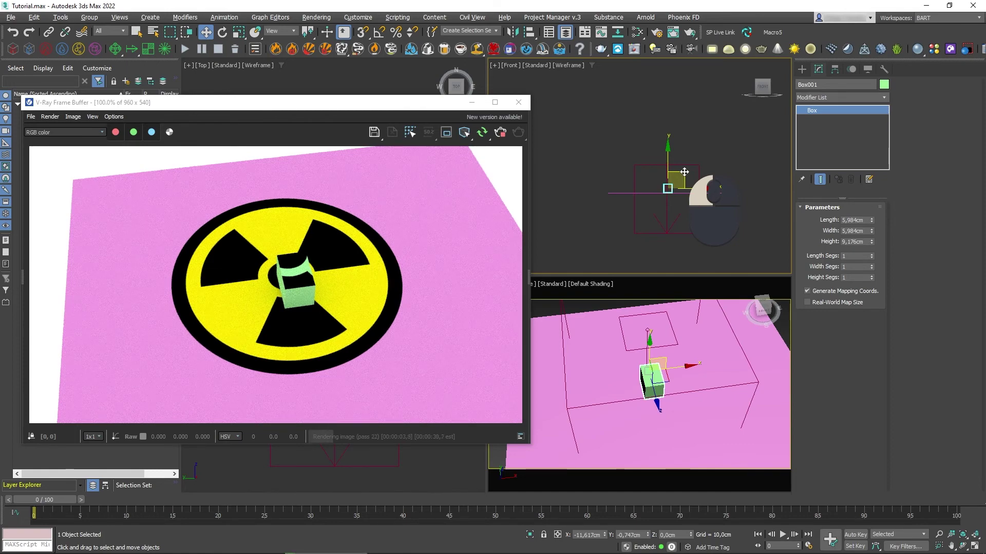
left_click_drag(684, 171, 702, 173)
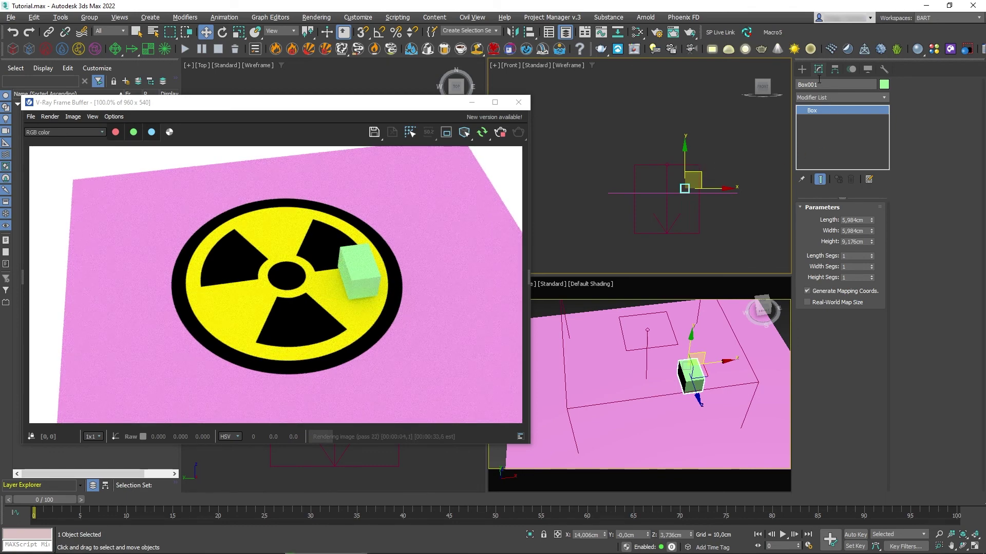
Step: Delete the box and close the render frame buffer with the VRayDecal Fundo selected
key("Delete")
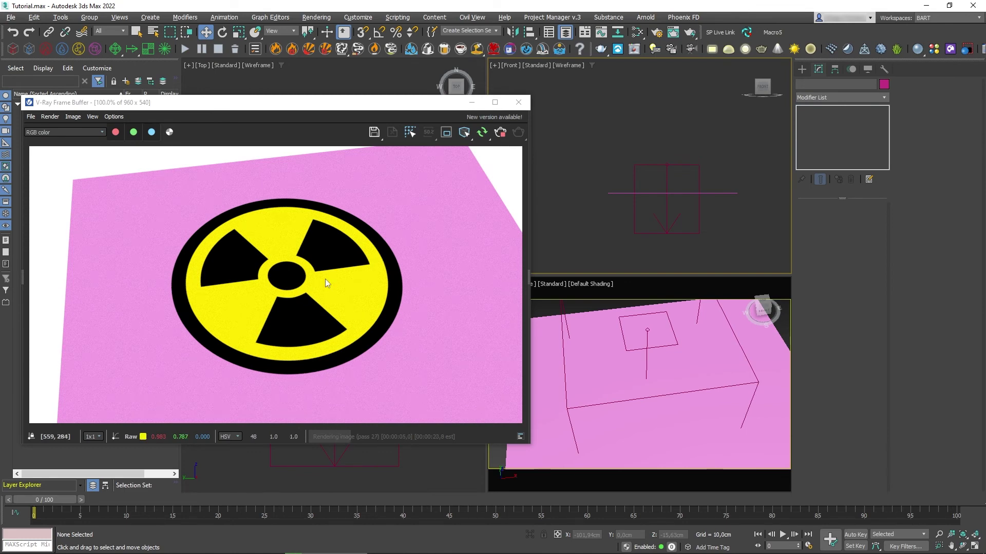
left_click_drag(308, 102, 427, 100)
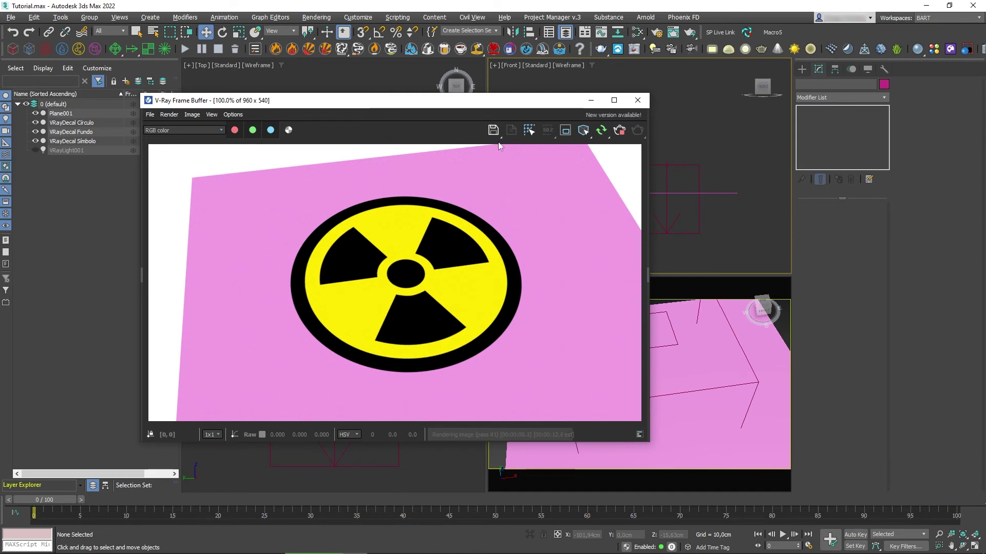
left_click(76, 132)
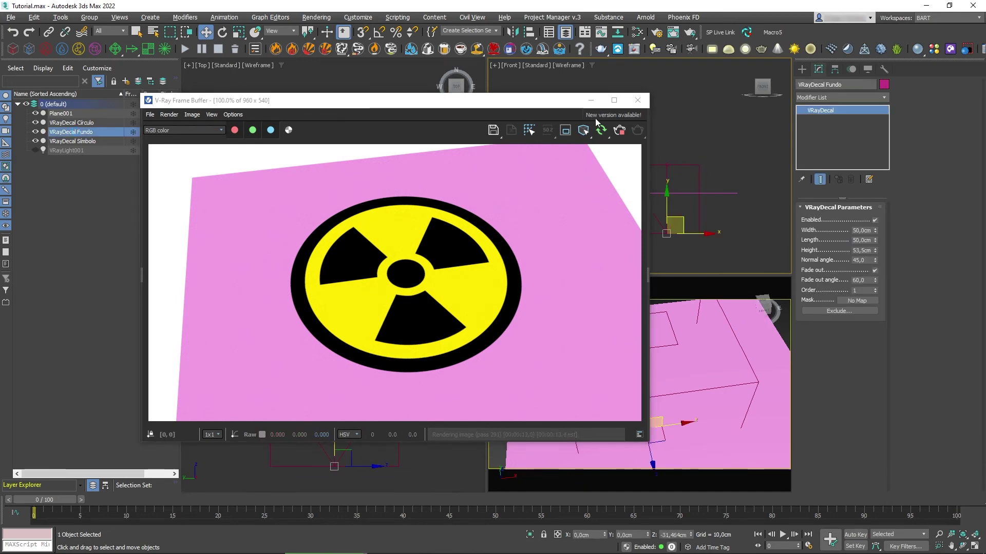
left_click_drag(545, 104, 459, 101)
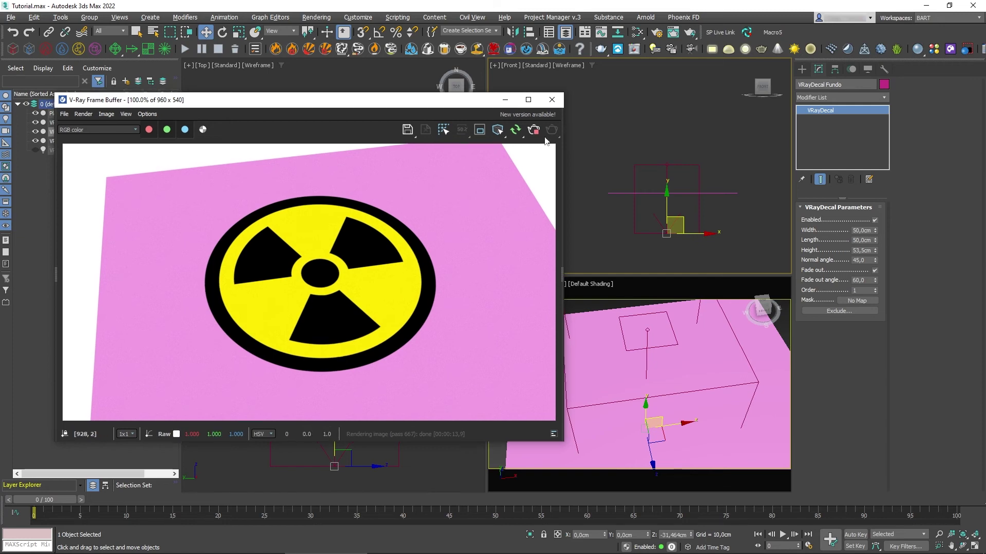
left_click(557, 97)
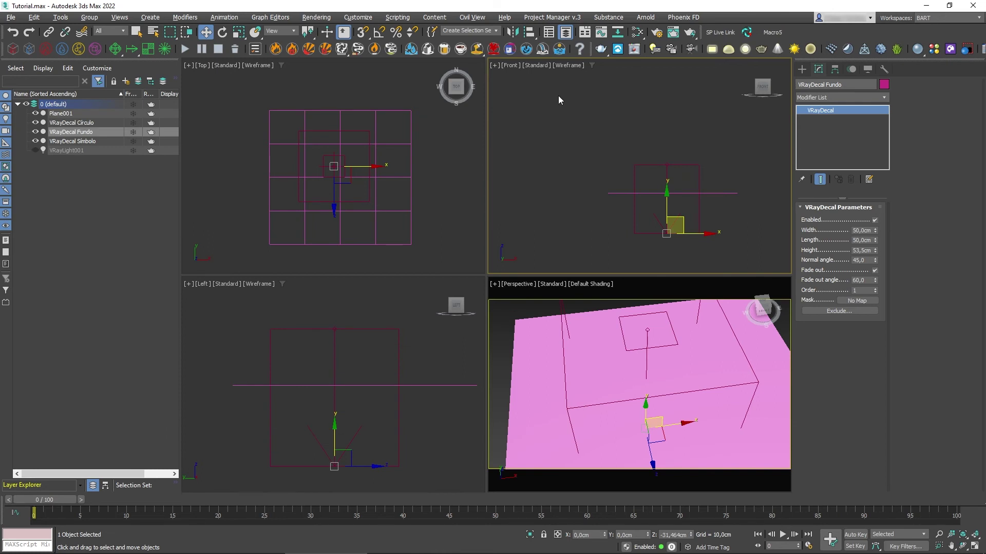
Step: Add a Color Correction map as the mask of the VRayDecal Fundo
left_click(857, 301)
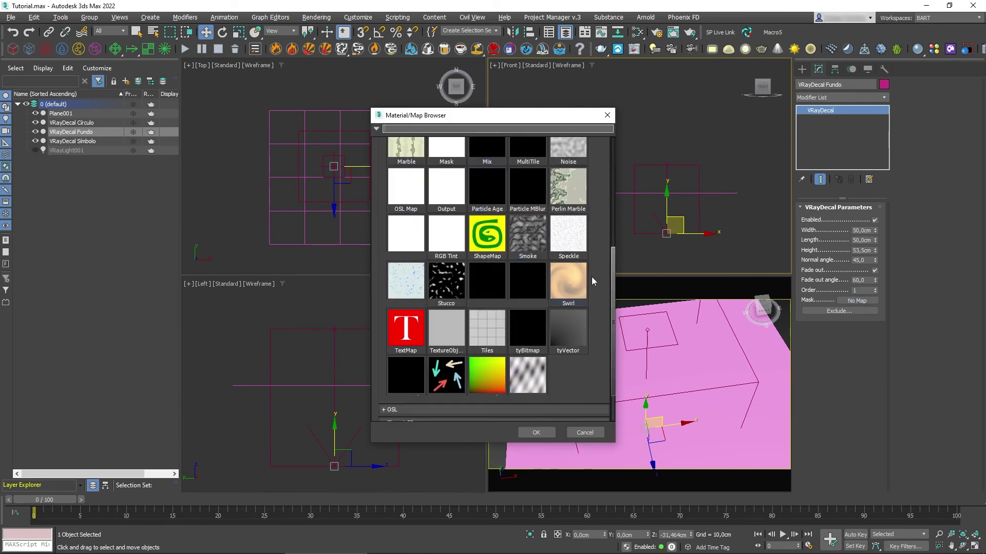
left_click_drag(612, 270, 574, 149)
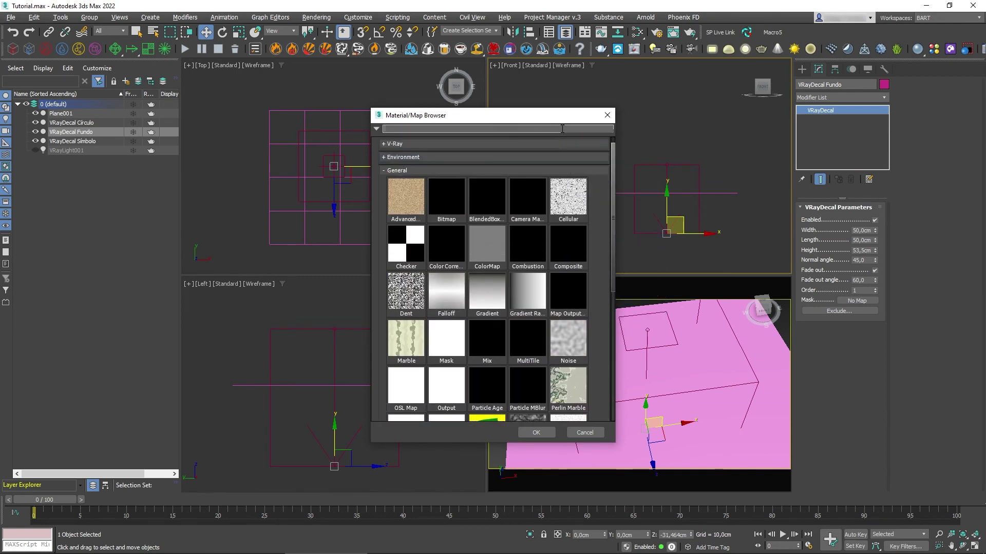
left_click(562, 129)
type("colo")
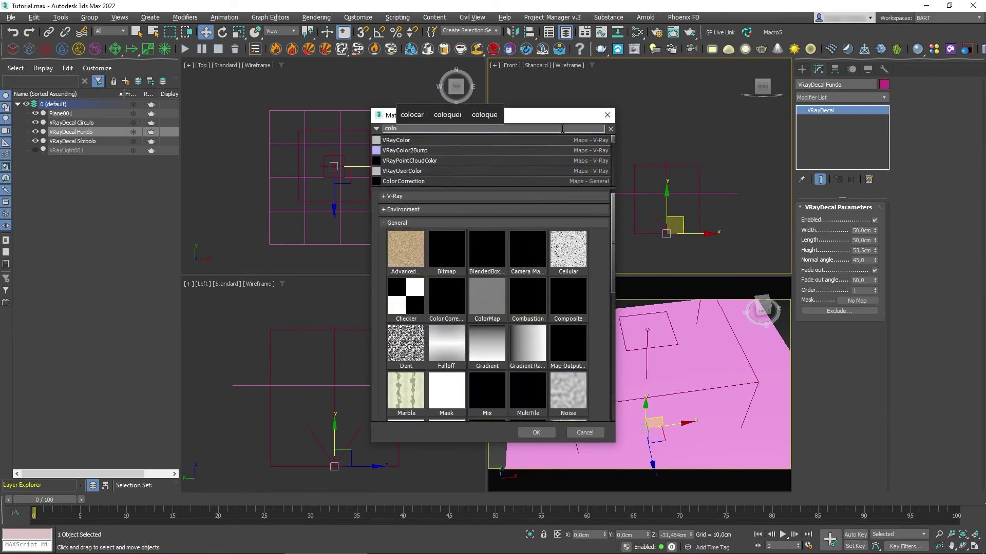
double_click(462, 180)
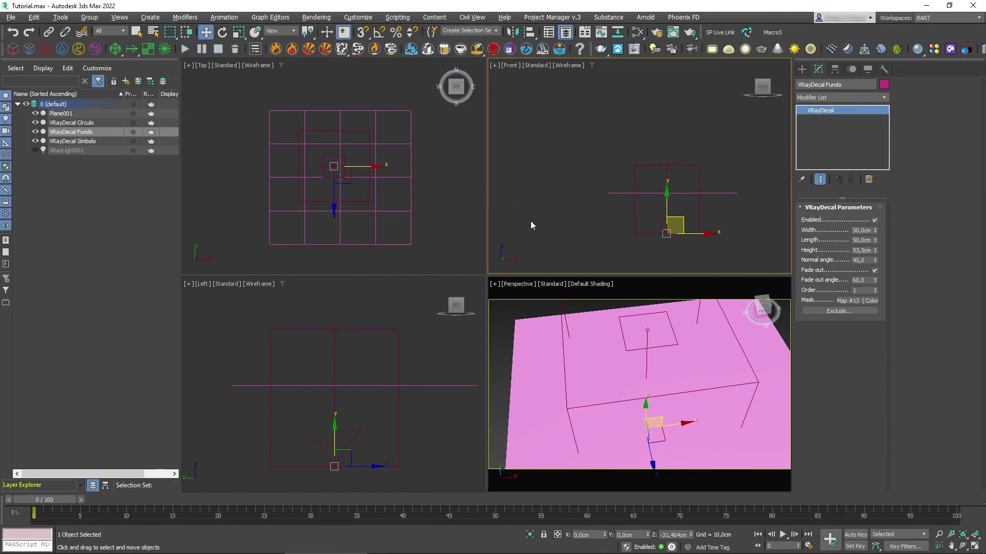
Step: Open the material editor and bring the Color Correction mask of the VRayDecal Fundo into its node view
left_click(637, 33)
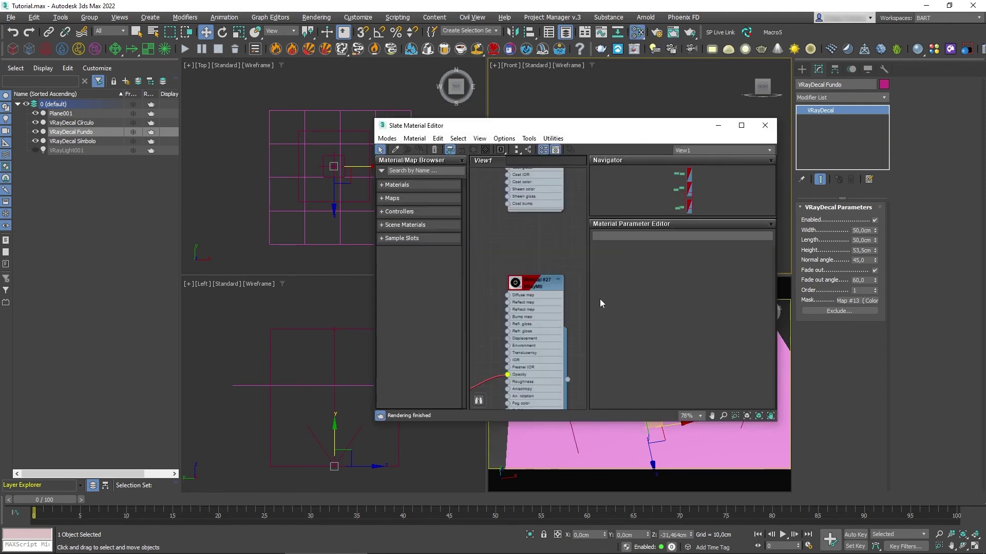
left_click_drag(856, 301, 494, 258)
left_click(552, 306)
Step: Feed the mask's Color Correction from a new VRayBitmap that loads the image texturefabrik_dust-05, and place the bitmap node beside it
mouse_move(564, 261)
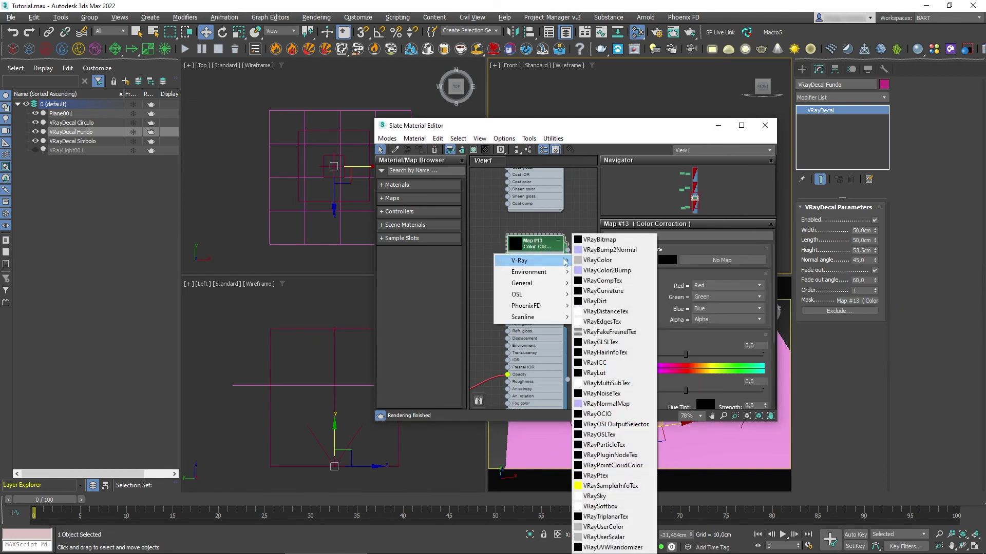
left_click(625, 244)
left_click(198, 176)
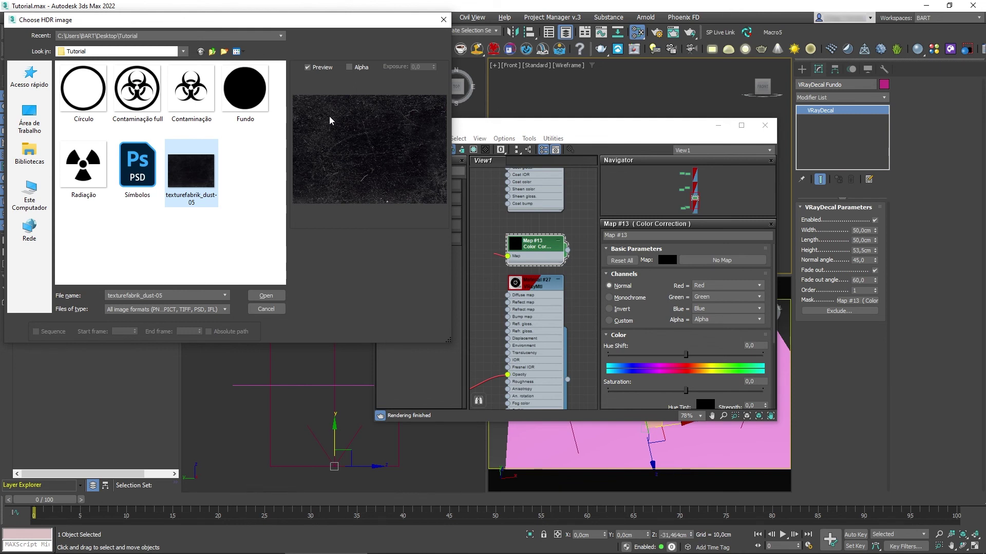
double_click(206, 177)
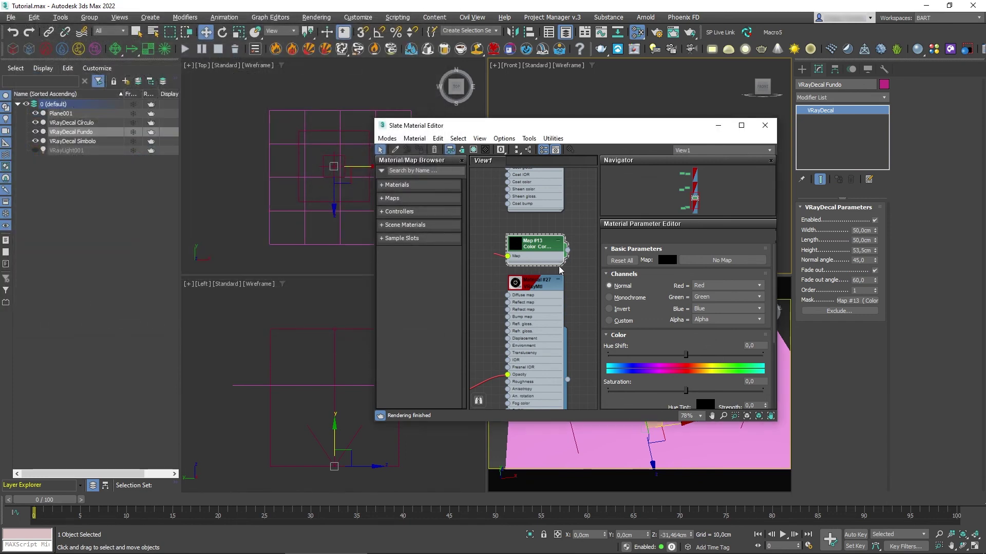
left_click_drag(495, 252, 454, 250)
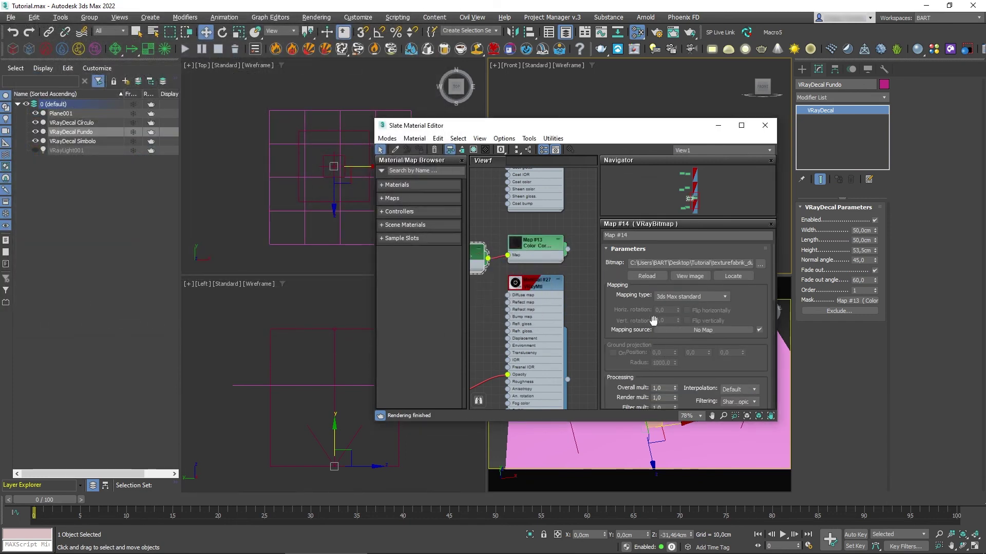
Step: Set the channels of the mask's Color Correction to Invert and check its enlarged node preview
right_click(525, 246)
key("Escape")
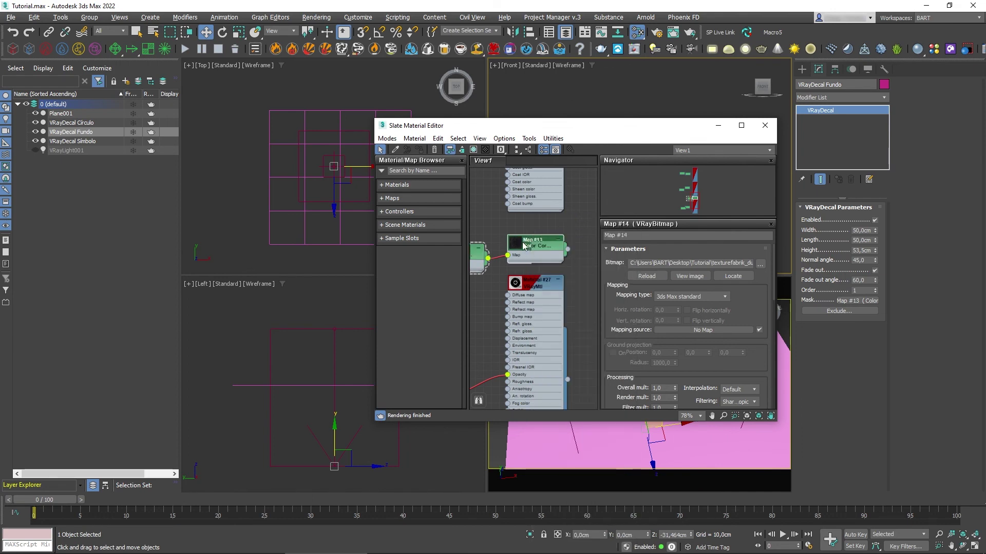
double_click(524, 245)
left_click(624, 310)
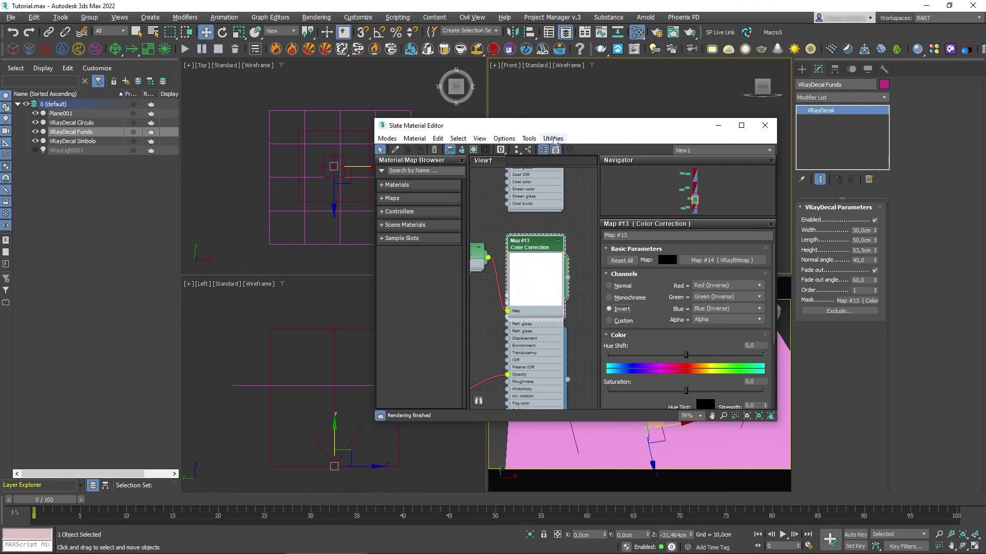
double_click(544, 257)
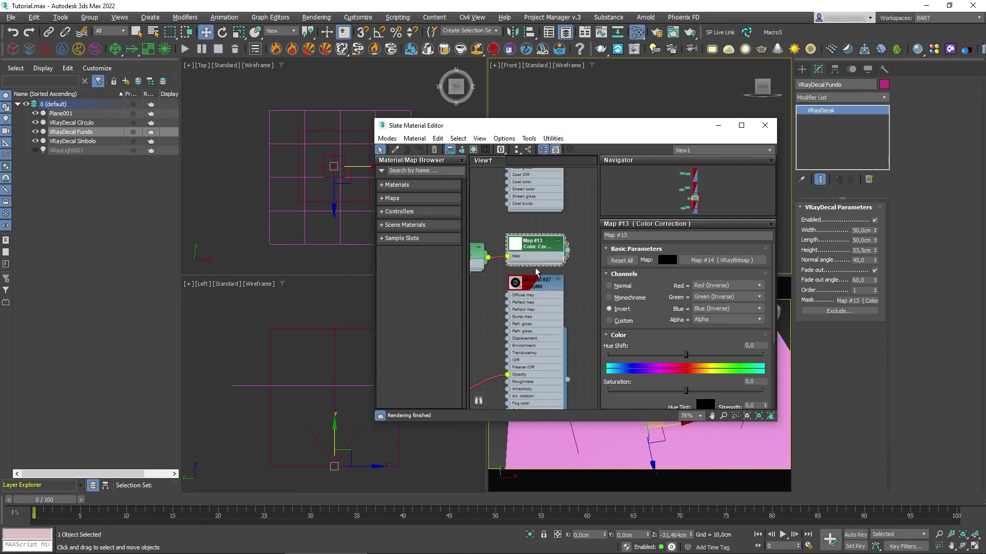
Step: Assign the inverted Color Correction as an instanced mask to the VRayDecals Fundo, Círculo and Símbolo
left_click_drag(569, 254, 857, 300)
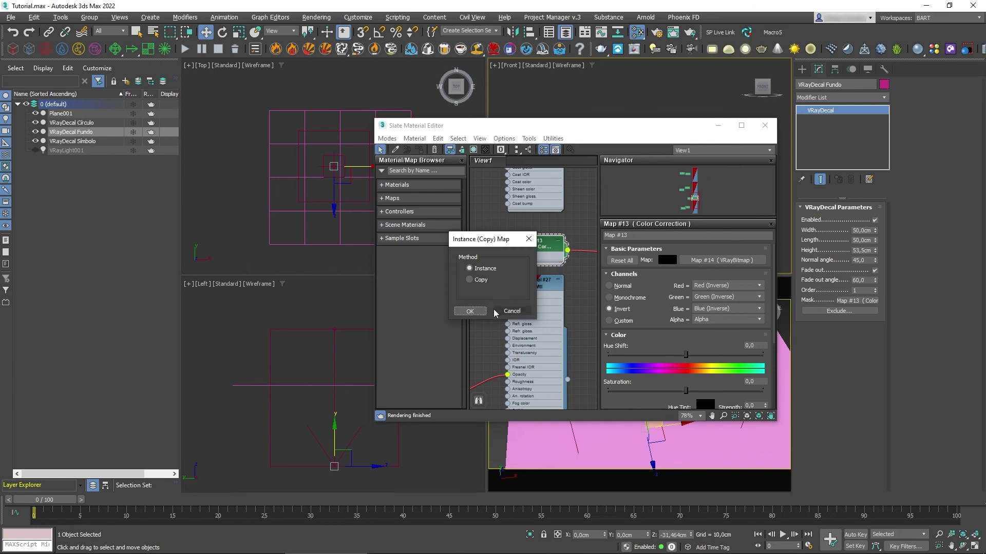
left_click(479, 311)
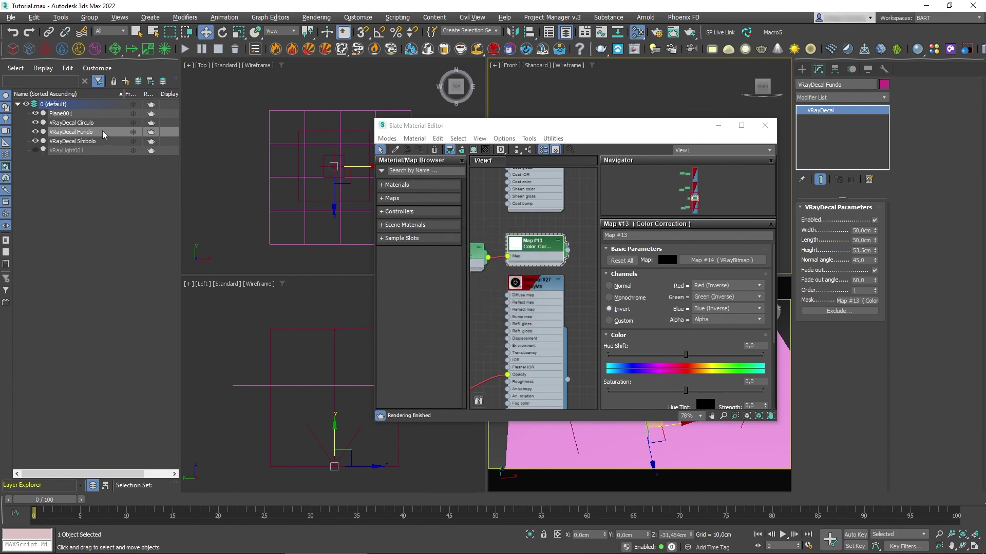
left_click(82, 123)
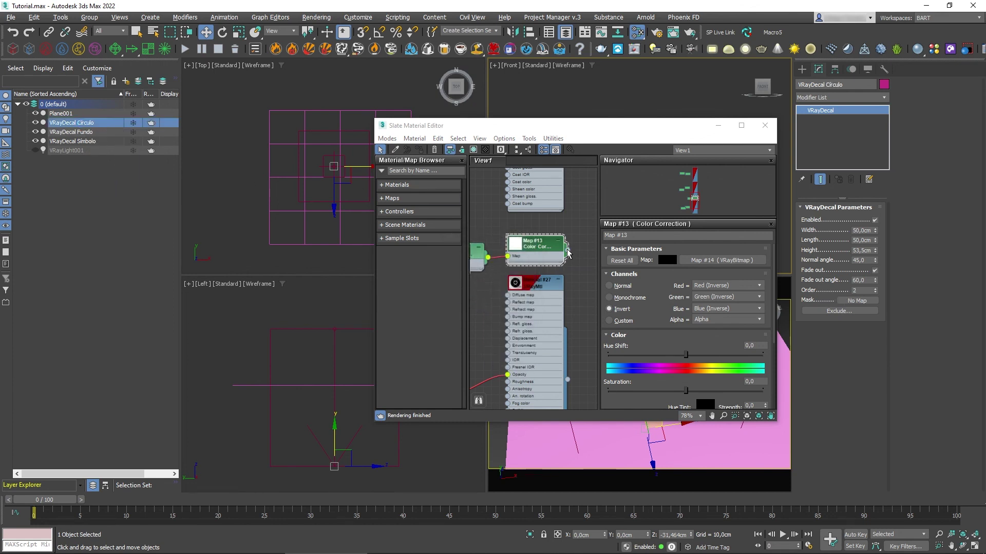
left_click_drag(568, 251, 857, 300)
left_click(468, 311)
left_click(93, 141)
left_click_drag(568, 251, 856, 301)
left_click(470, 311)
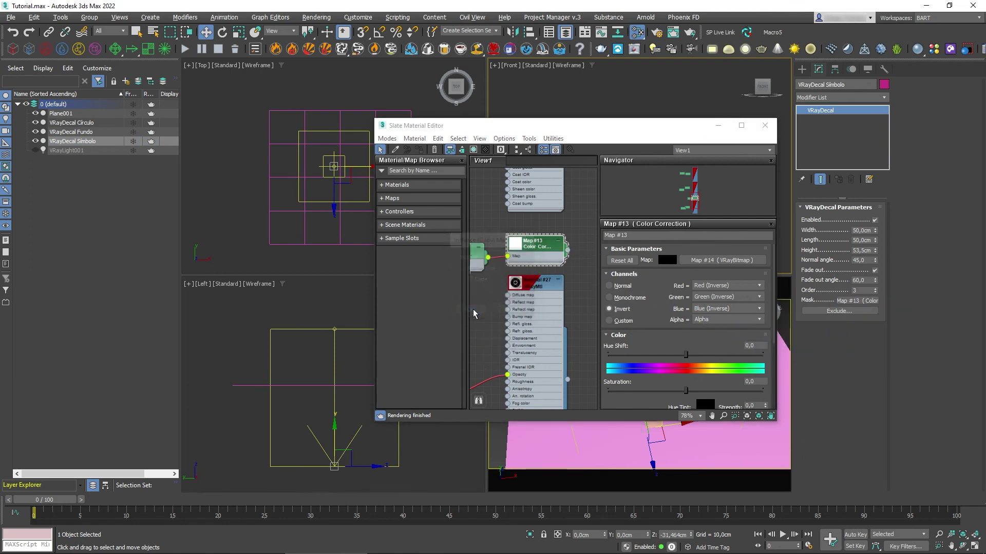
Step: Close the material editor and start an interactive render of the decals in the V-Ray Frame Buffer
left_click(768, 126)
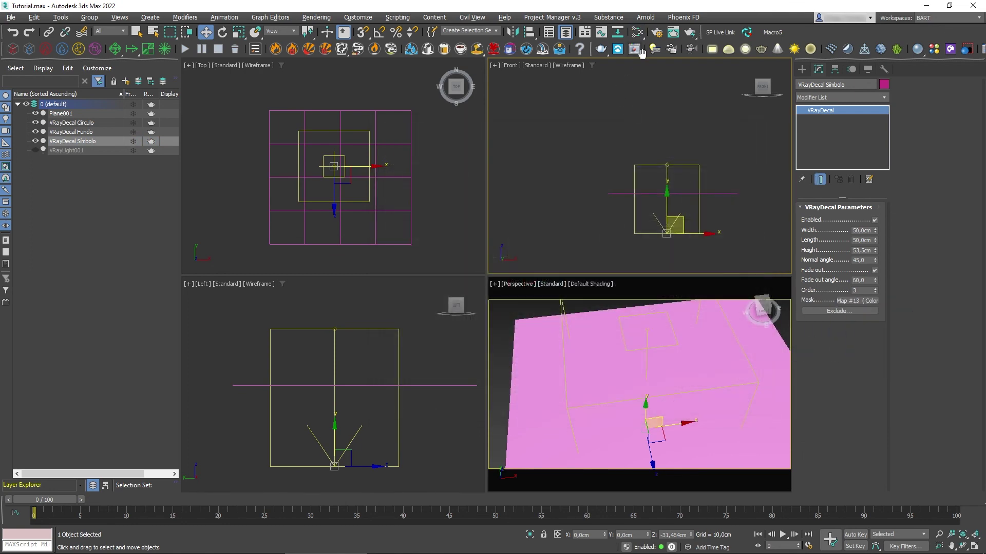
left_click(637, 49)
left_click(520, 133)
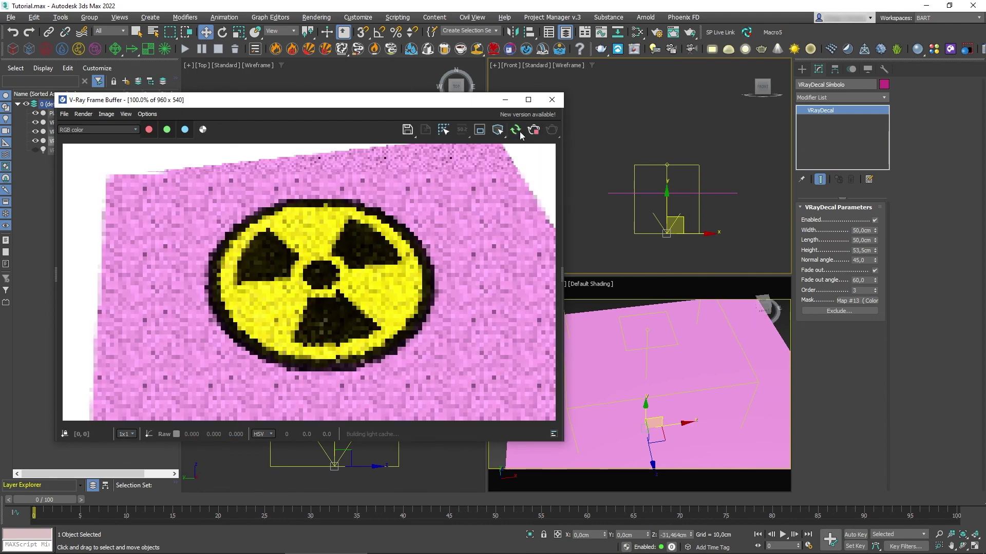